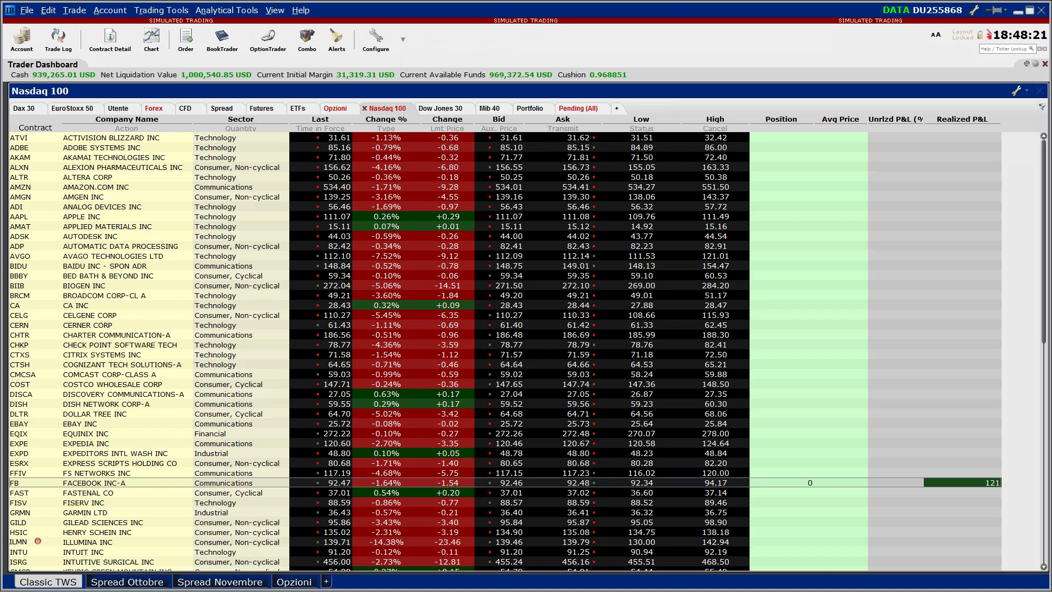
mouse_move(56, 52)
mouse_down()
mouse_move(83, 200)
mouse_move(44, 94)
mouse_up()
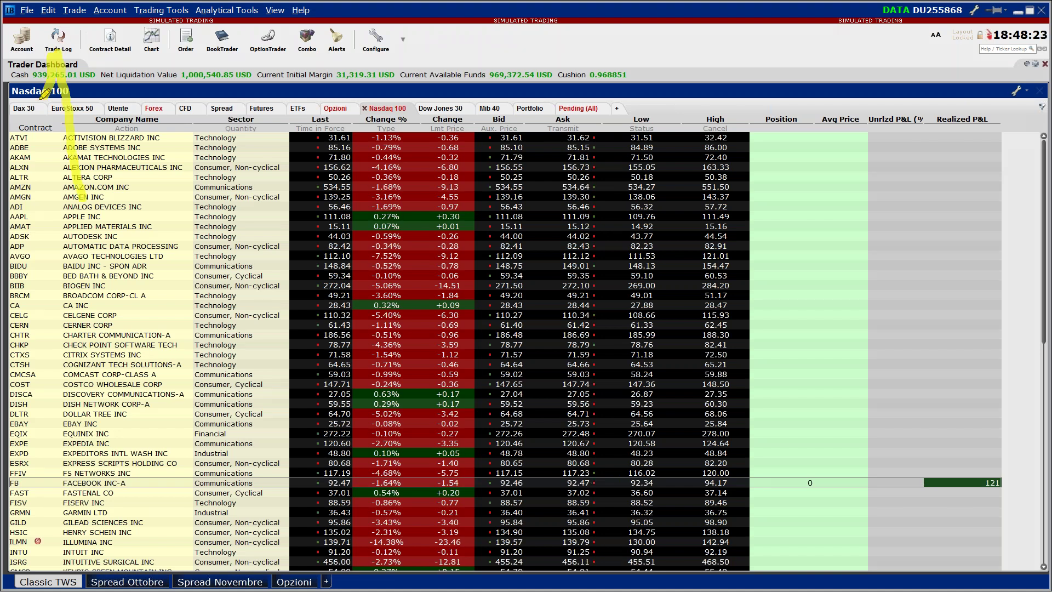
drag(58, 50, 88, 98)
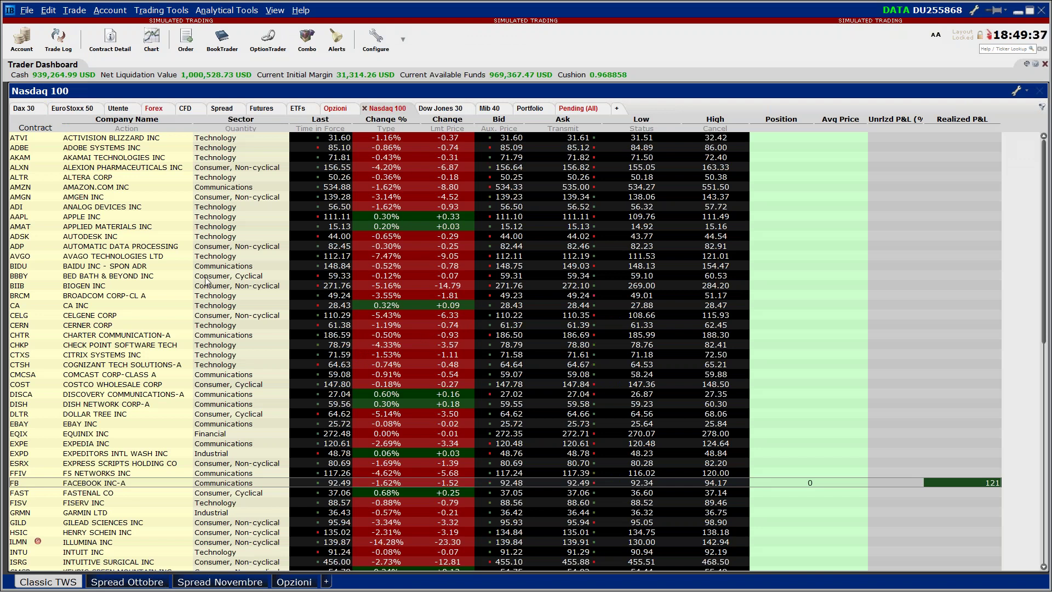
Create and transmit a GTC limit order to buy 20 Apple (AAPL) shares at 111.08.
click(183, 275)
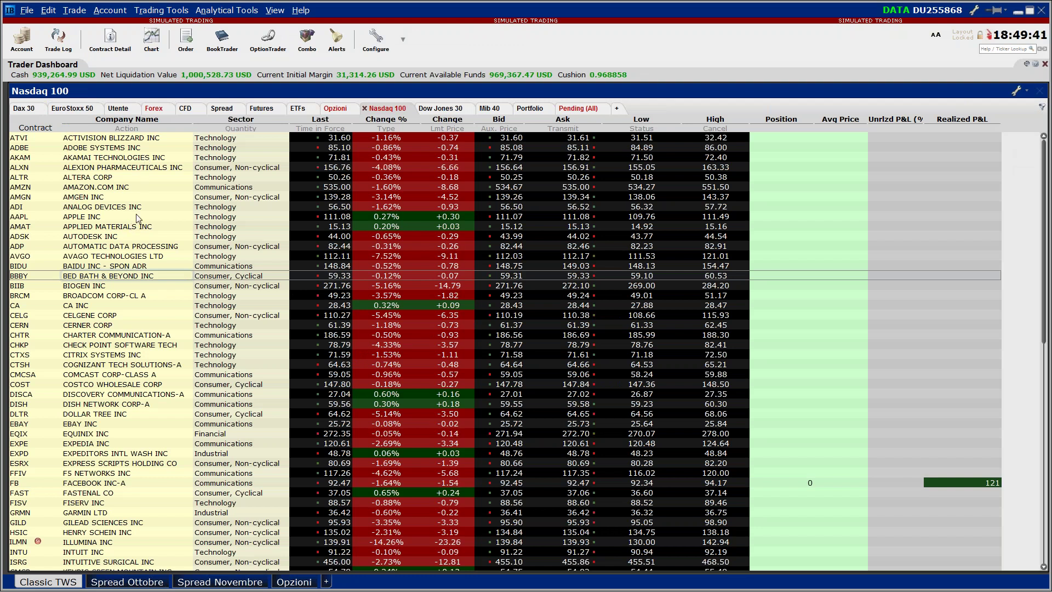
click(582, 217)
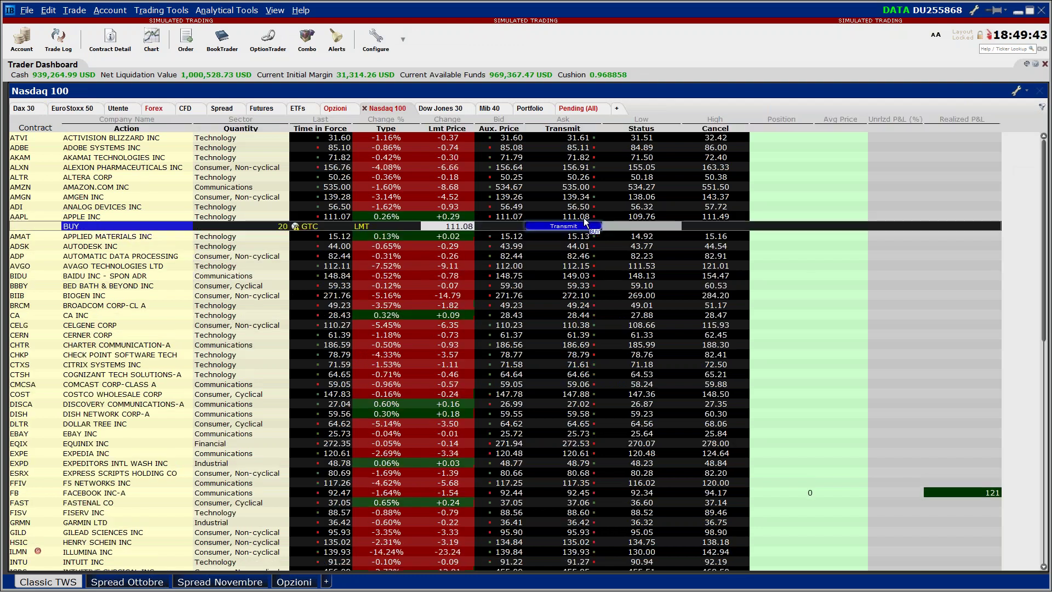
click(586, 226)
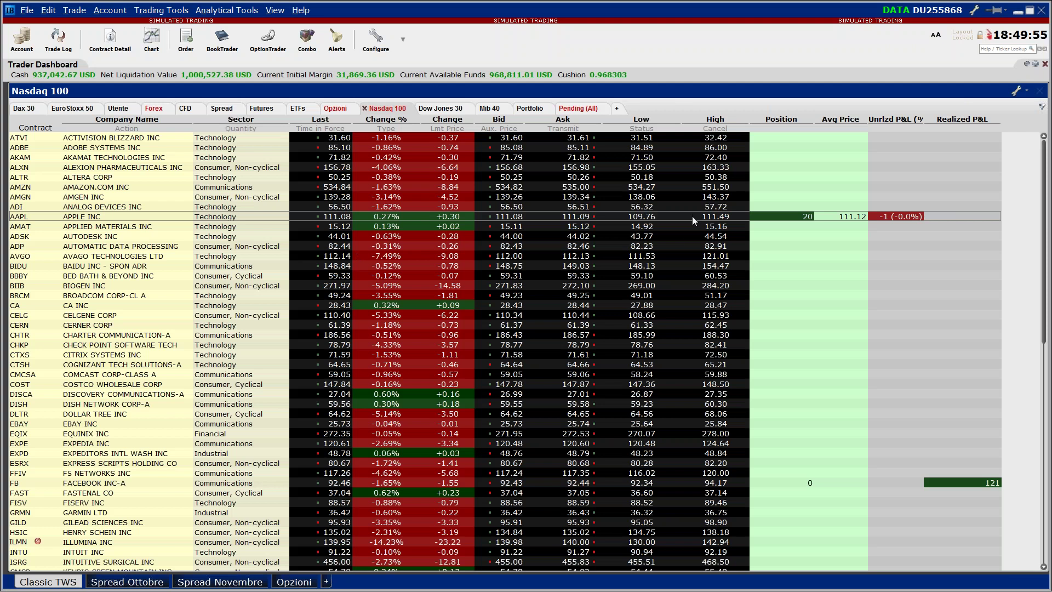
Create and transmit a GTC limit order at 111.07 to sell the 20 Apple shares.
right_click(692, 217)
click(715, 222)
click(573, 229)
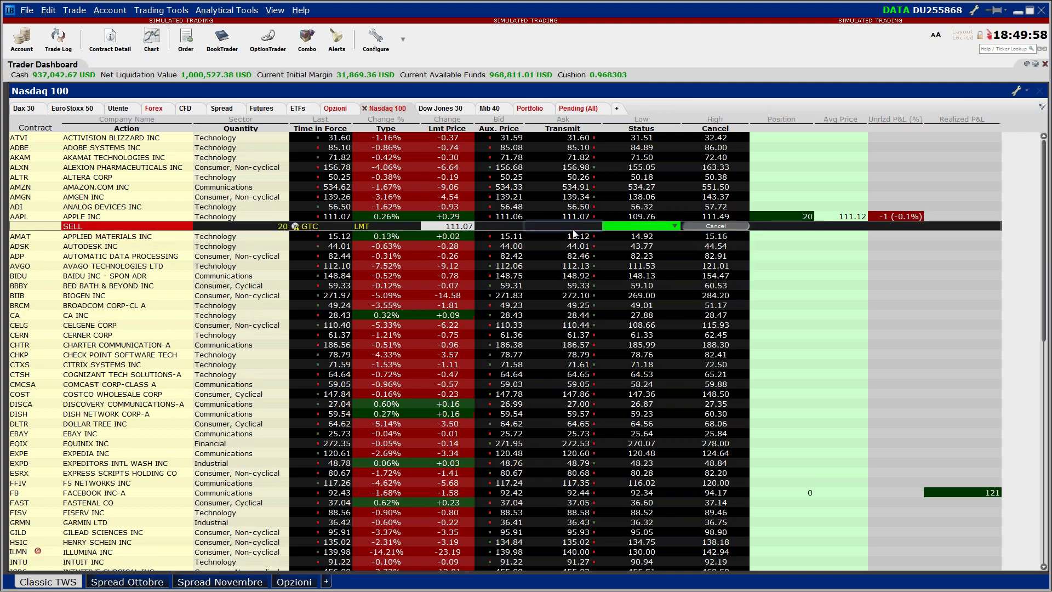
Change the pending Apple sell order's type to MKT and submit the update.
click(364, 224)
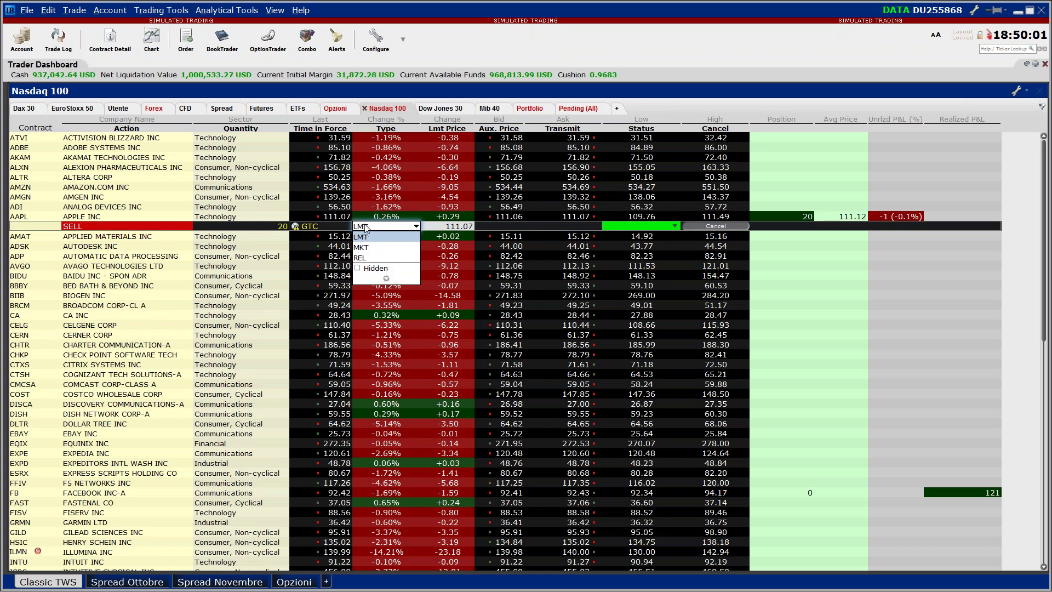
click(372, 245)
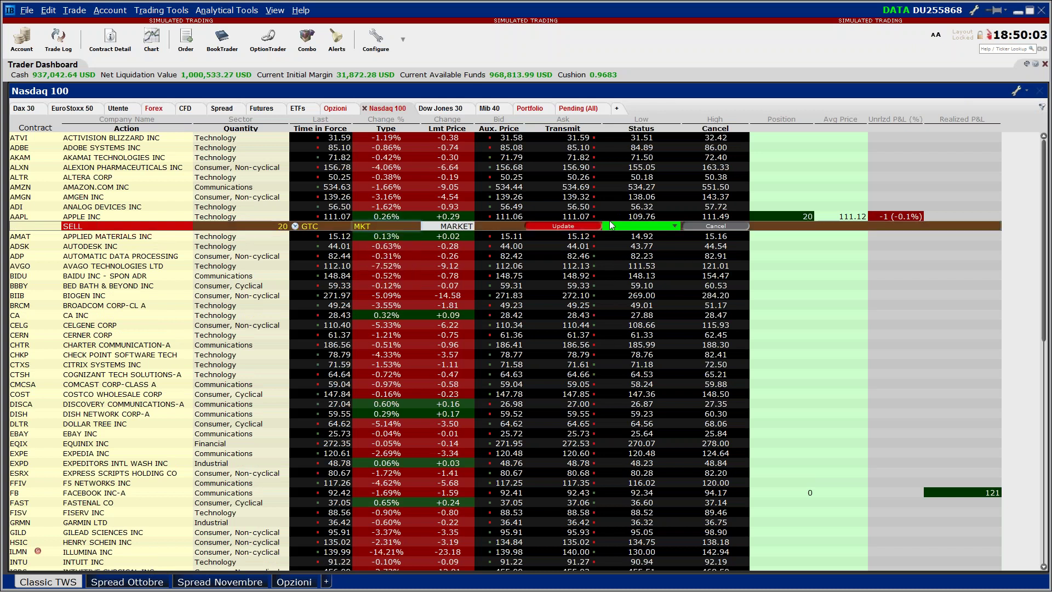
click(574, 226)
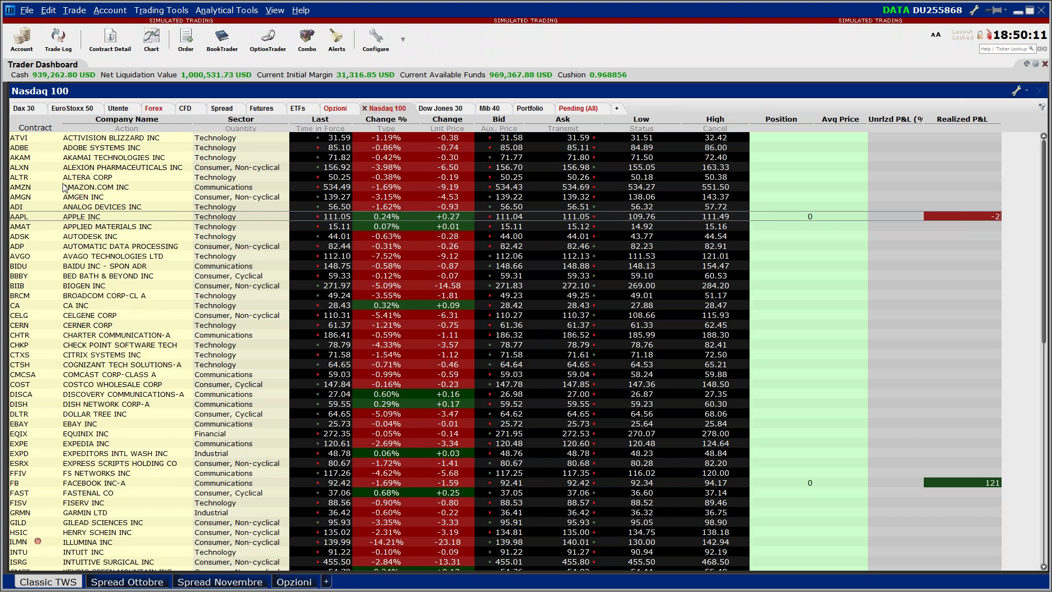
Open the trade log to see the executed trades.
click(67, 41)
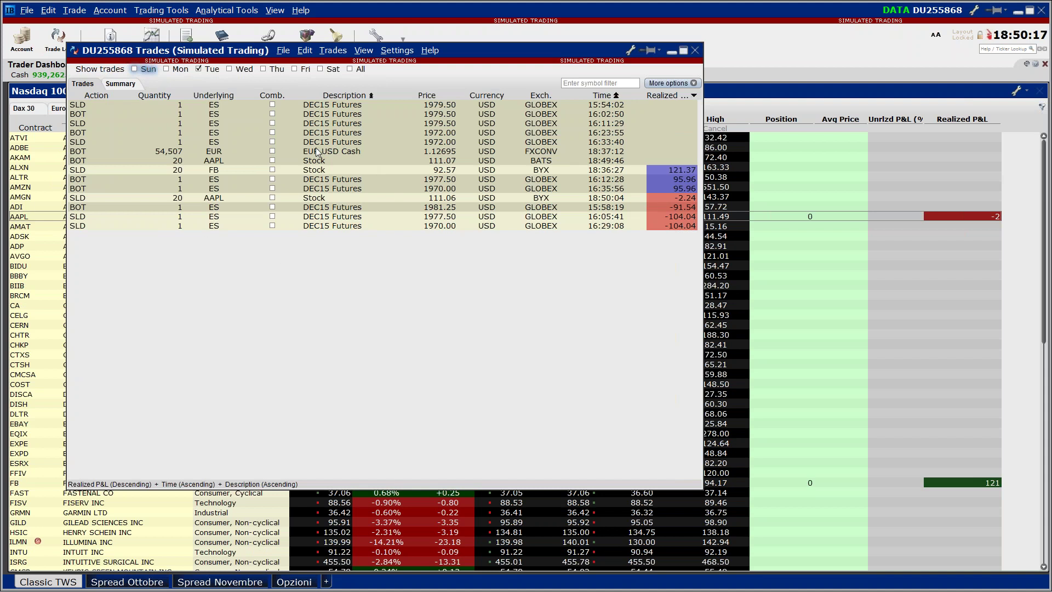
click(13, 213)
click(121, 164)
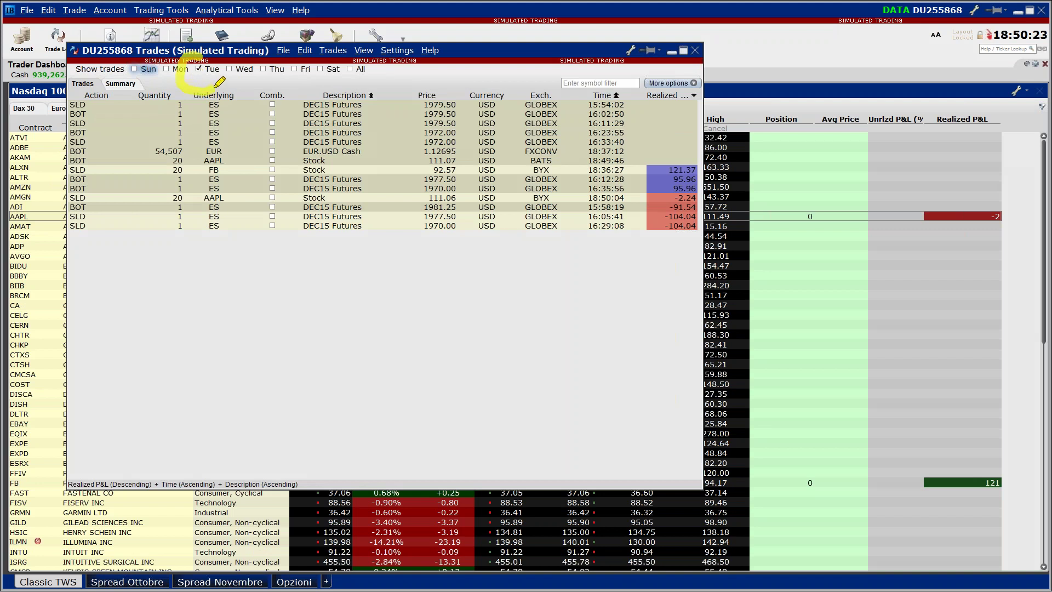
click(199, 69)
mouse_move(318, 78)
mouse_down()
mouse_move(350, 74)
mouse_move(344, 55)
mouse_move(371, 64)
mouse_move(369, 102)
mouse_up()
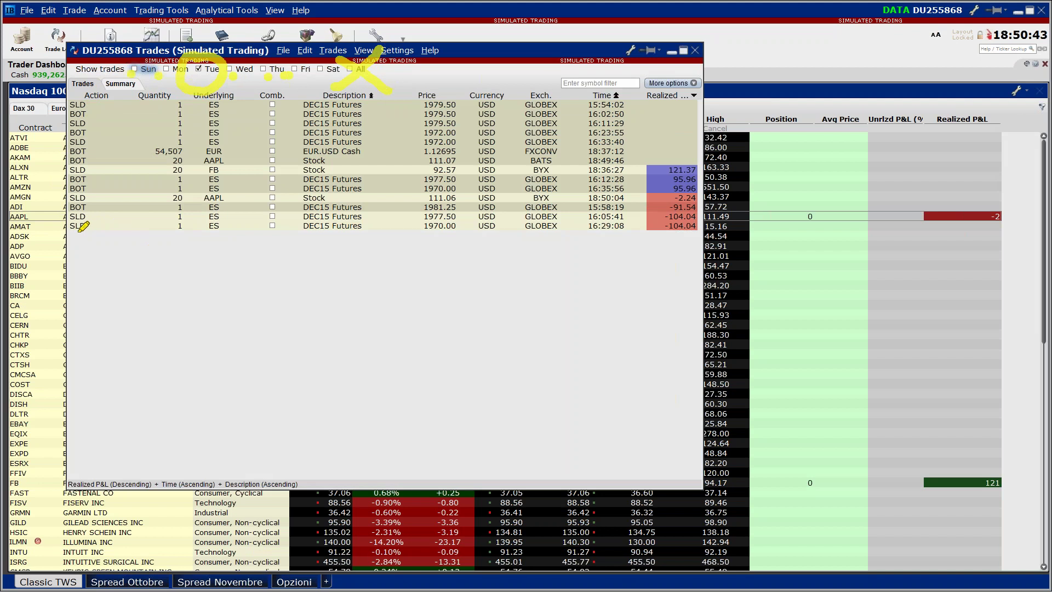
drag(73, 232, 92, 241)
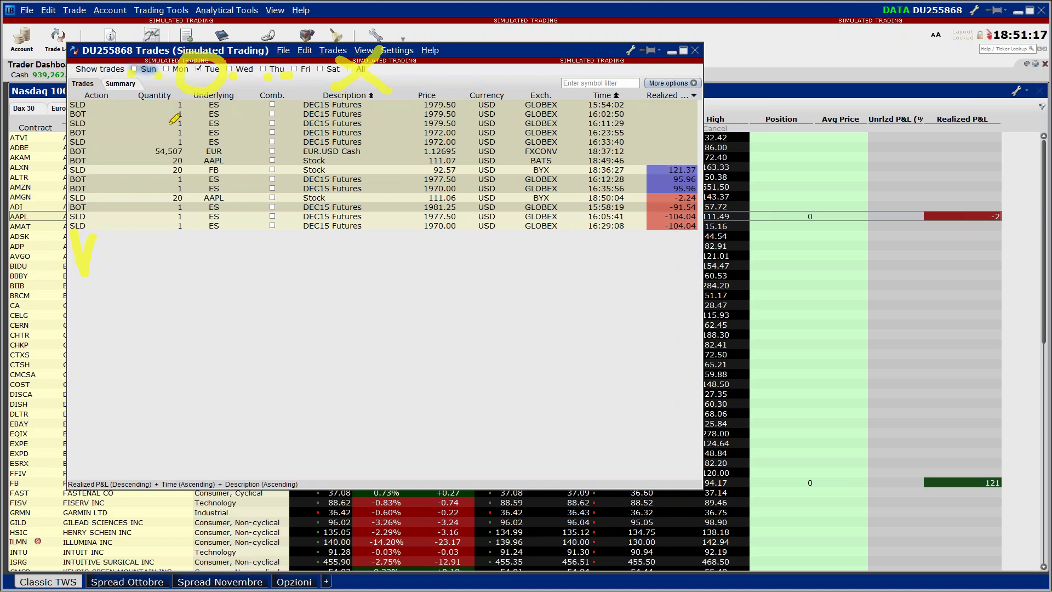
click(223, 105)
click(230, 118)
click(230, 132)
click(228, 163)
click(229, 172)
click(234, 198)
click(234, 220)
mouse_move(257, 88)
mouse_down()
mouse_move(277, 243)
mouse_move(288, 162)
mouse_move(285, 91)
mouse_move(272, 79)
mouse_up()
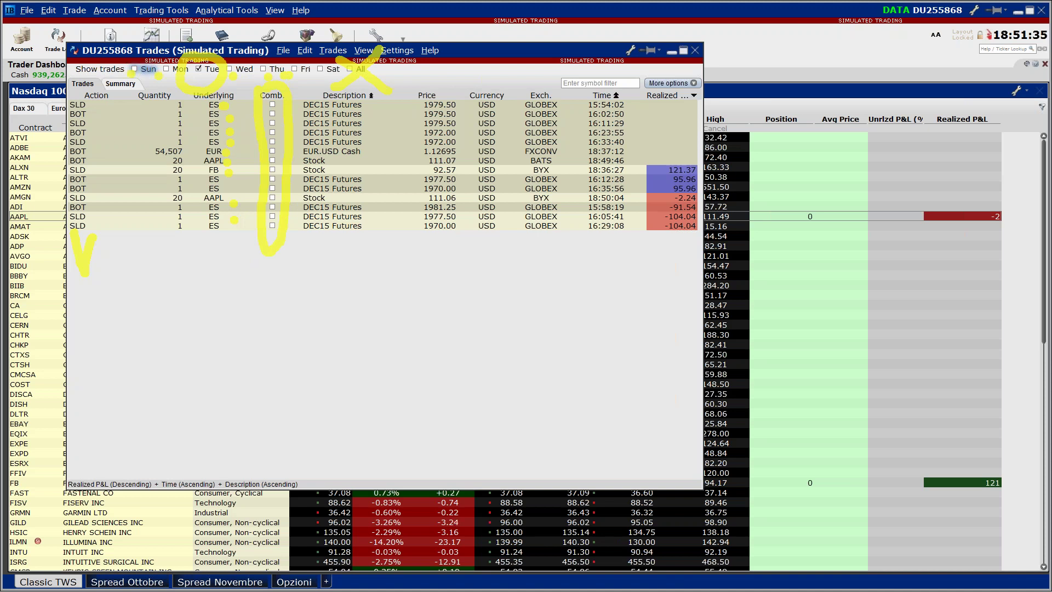
key(Escape)
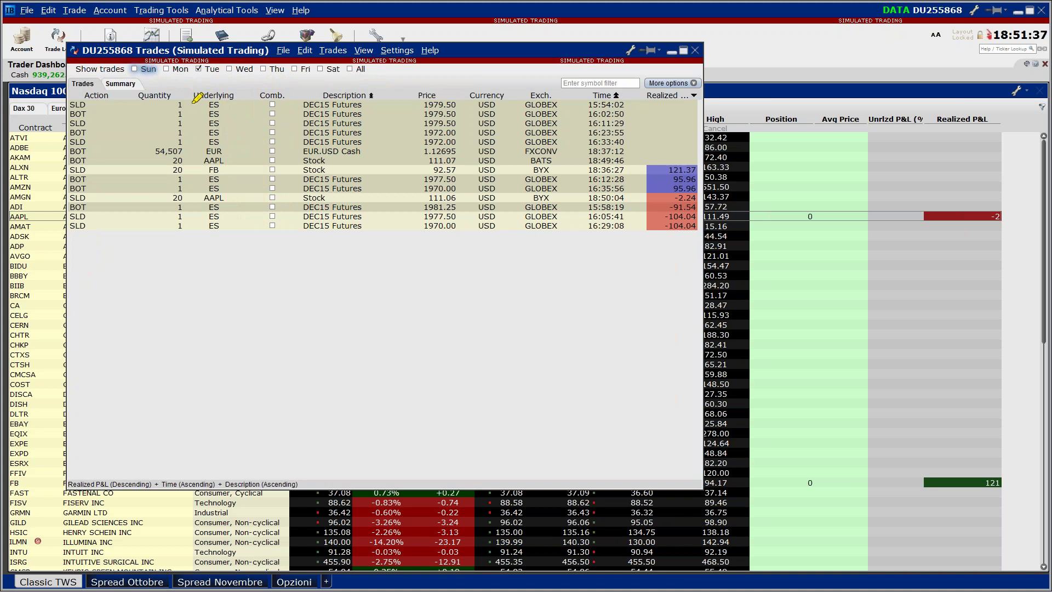
drag(257, 87, 261, 208)
drag(273, 235, 272, 102)
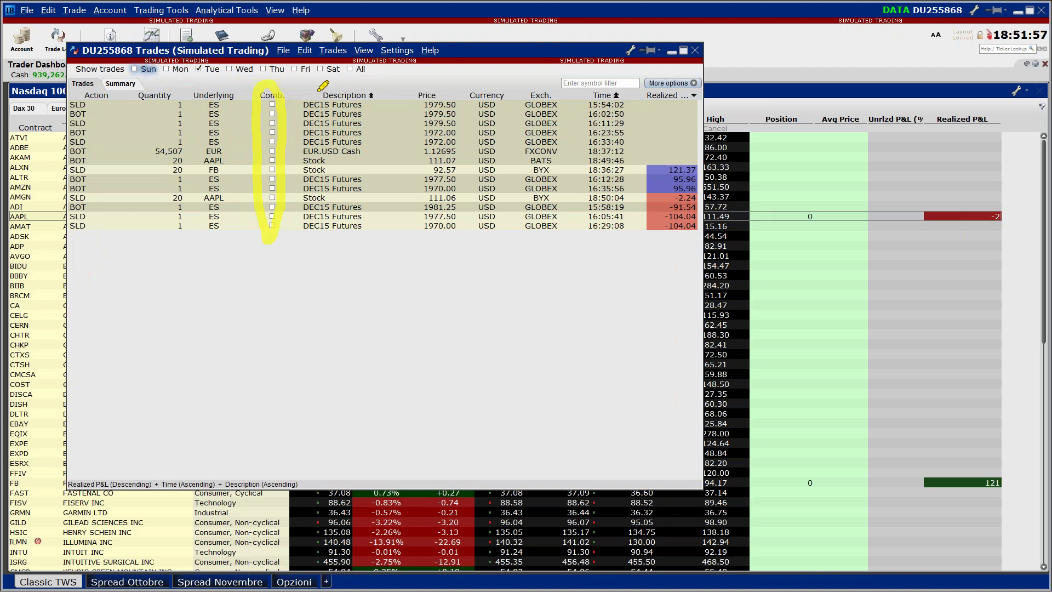
drag(362, 107, 390, 105)
drag(367, 153, 403, 152)
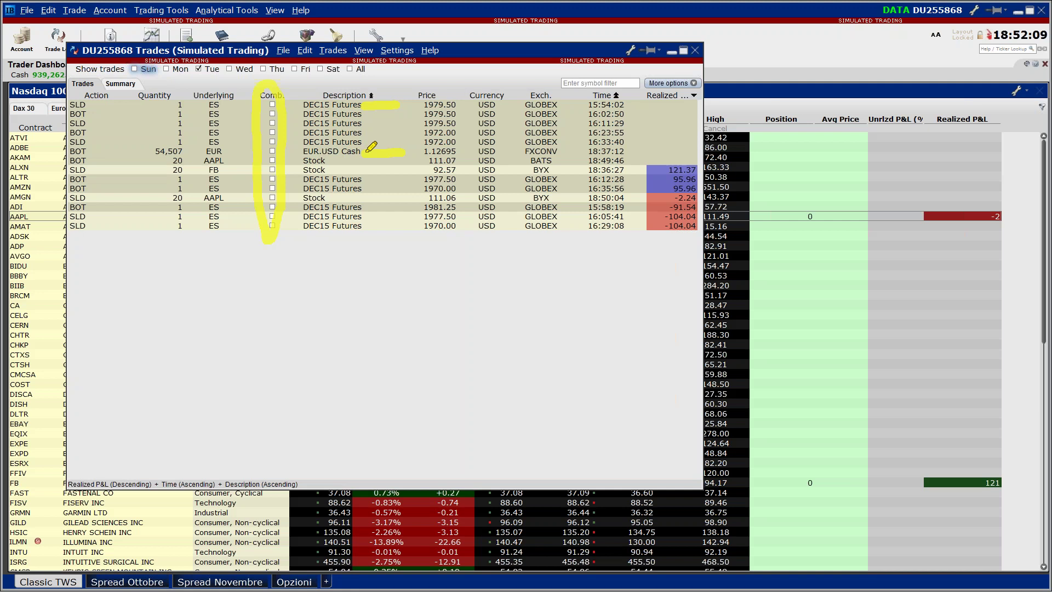
click(331, 161)
click(332, 172)
drag(415, 88, 453, 83)
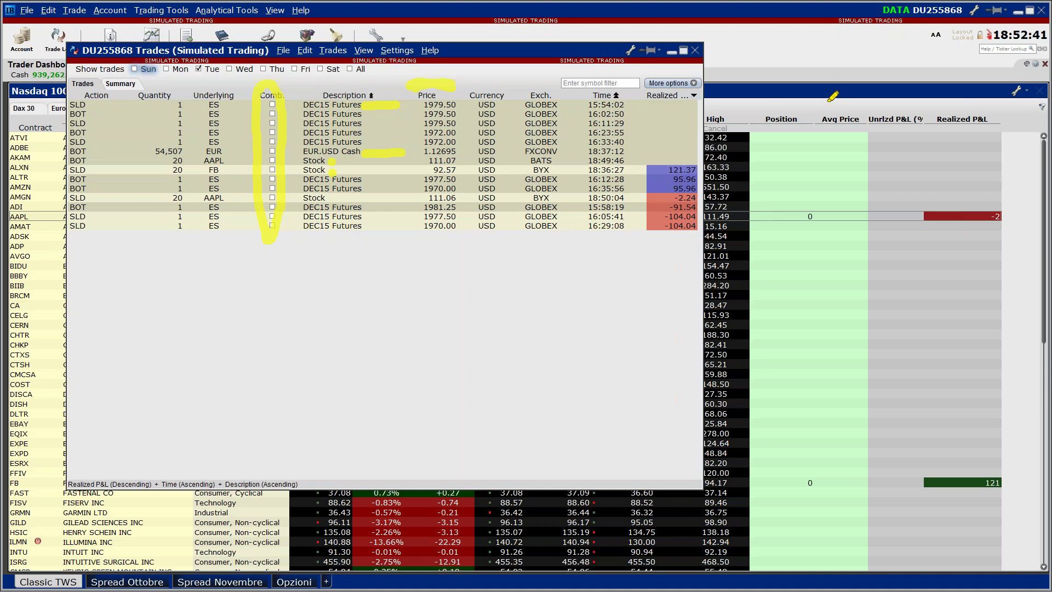
mouse_move(838, 149)
mouse_down()
mouse_move(877, 97)
mouse_move(797, 146)
mouse_move(853, 264)
mouse_move(847, 559)
mouse_up()
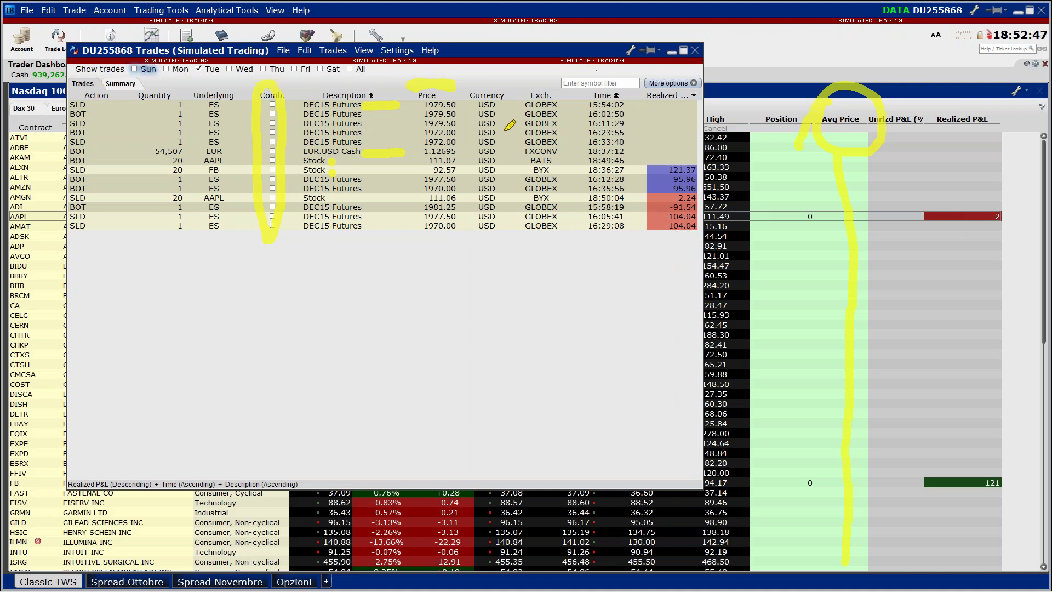
mouse_move(474, 87)
mouse_down()
mouse_move(506, 70)
mouse_move(512, 87)
mouse_up()
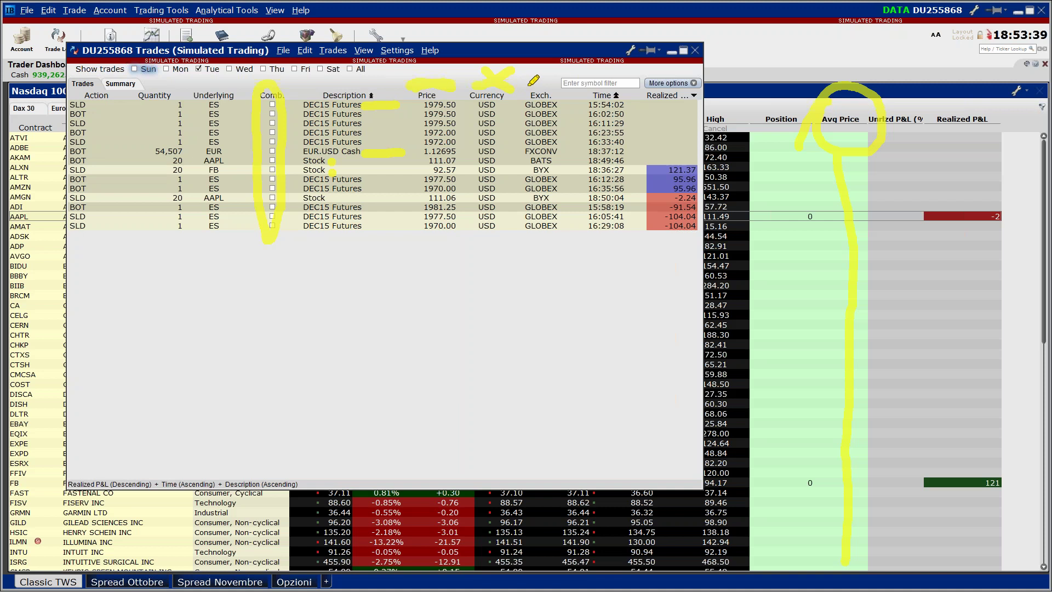
mouse_move(539, 71)
mouse_down()
mouse_move(562, 81)
mouse_move(530, 71)
mouse_up()
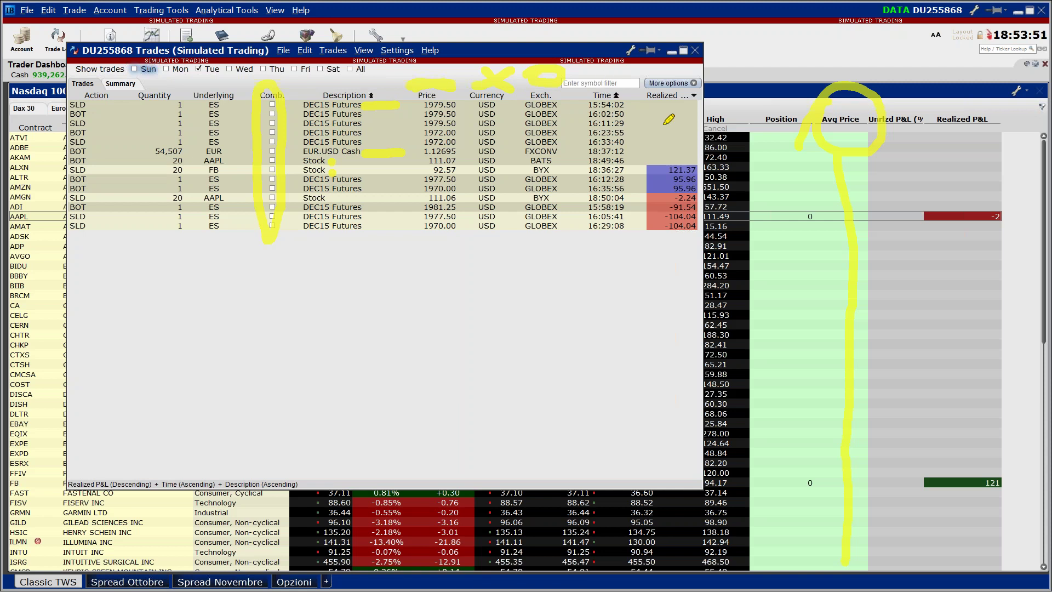
mouse_move(661, 151)
mouse_down()
mouse_move(652, 181)
mouse_move(704, 249)
mouse_move(713, 170)
mouse_move(660, 155)
mouse_up()
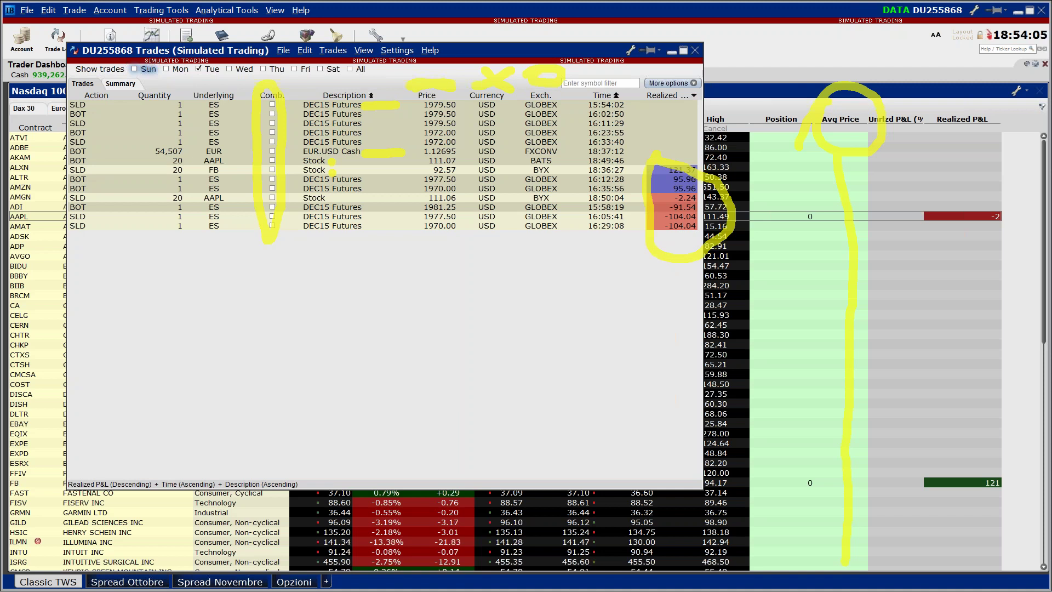
key(Escape)
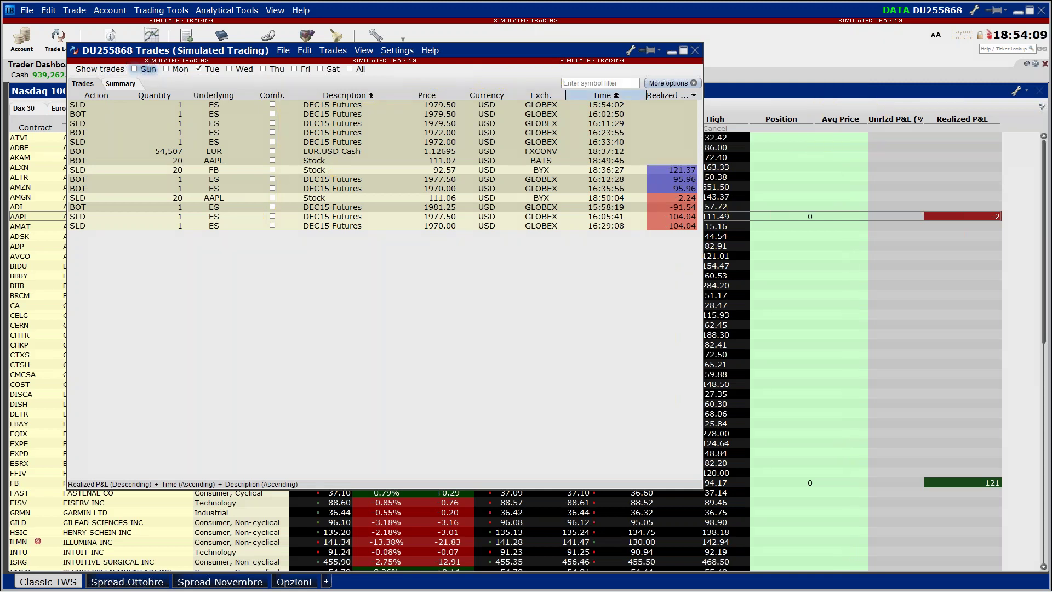
Filter the trade log by the symbol "fb".
click(600, 83)
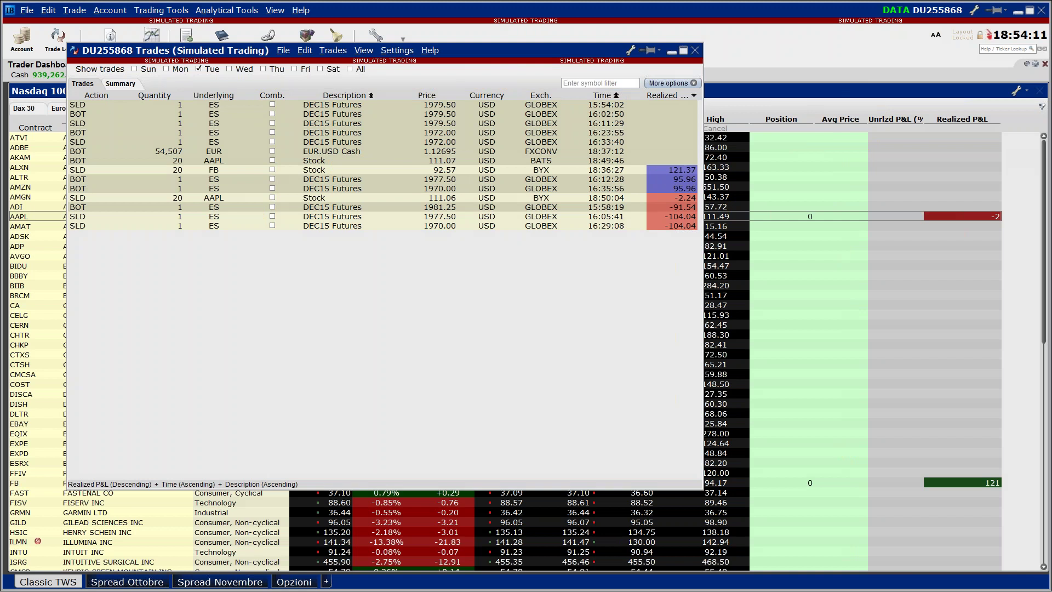
mouse_move(408, 83)
mouse_down()
mouse_move(557, 82)
mouse_move(496, 67)
mouse_up()
drag(511, 108, 504, 114)
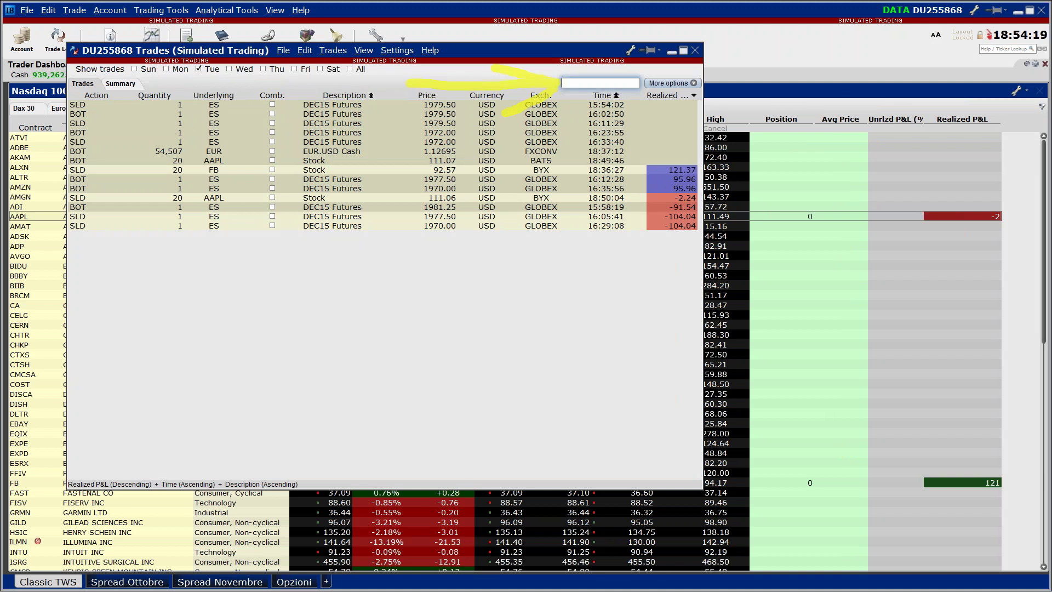
text(fb)
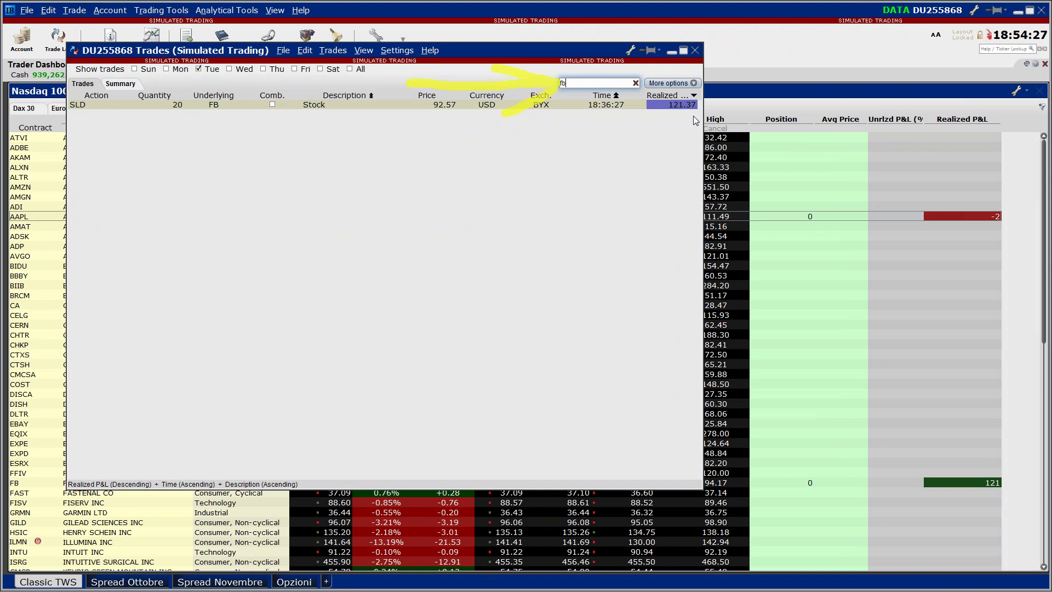
Show the trades of all days and clear the symbol filter.
click(350, 69)
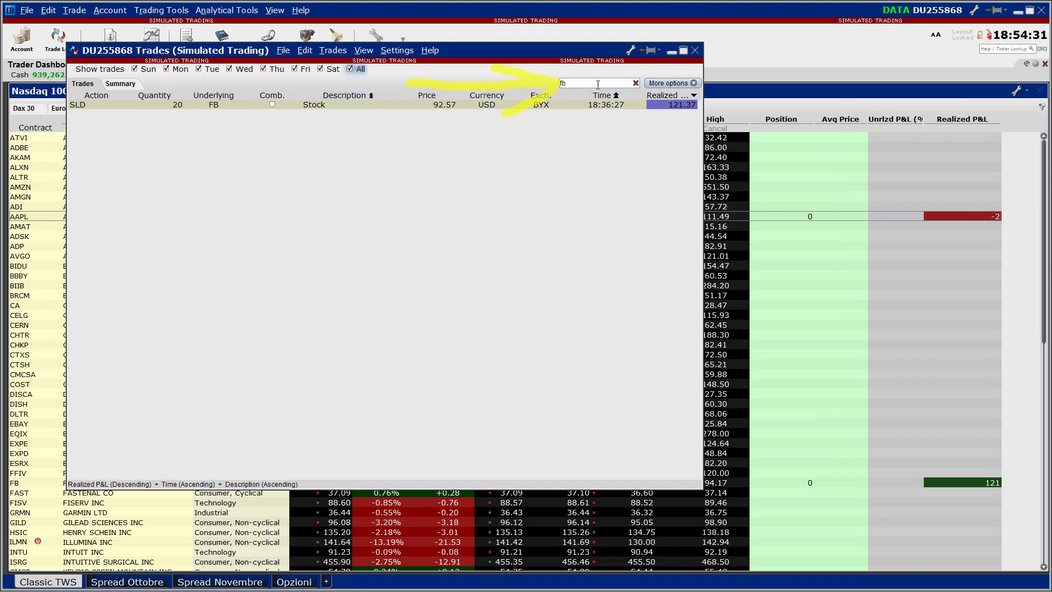
click(636, 83)
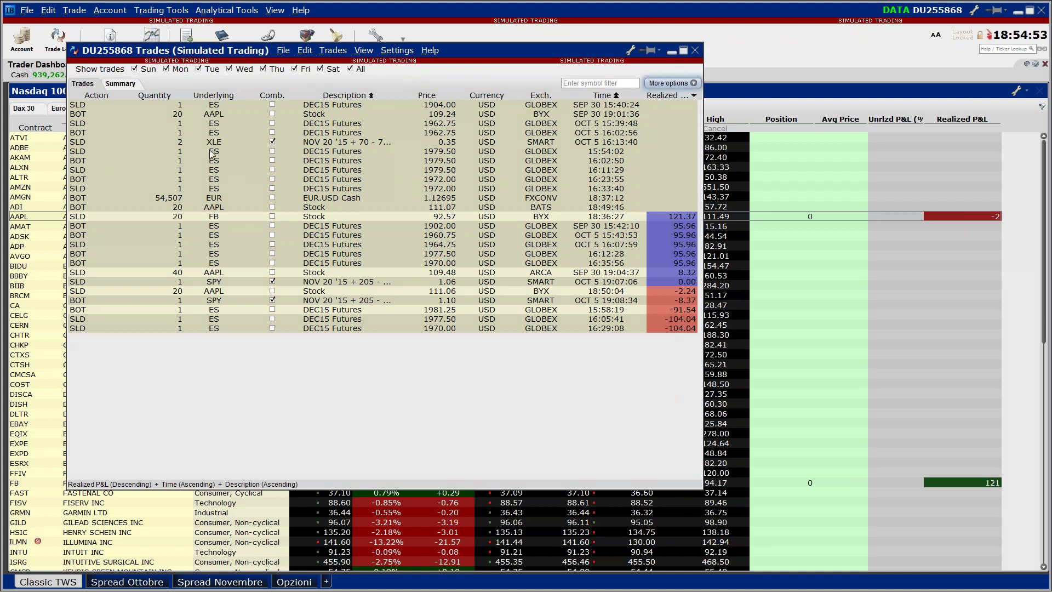
Filter the trade log by the symbol "xle" and widen the Description column to fit the full spread description.
click(105, 141)
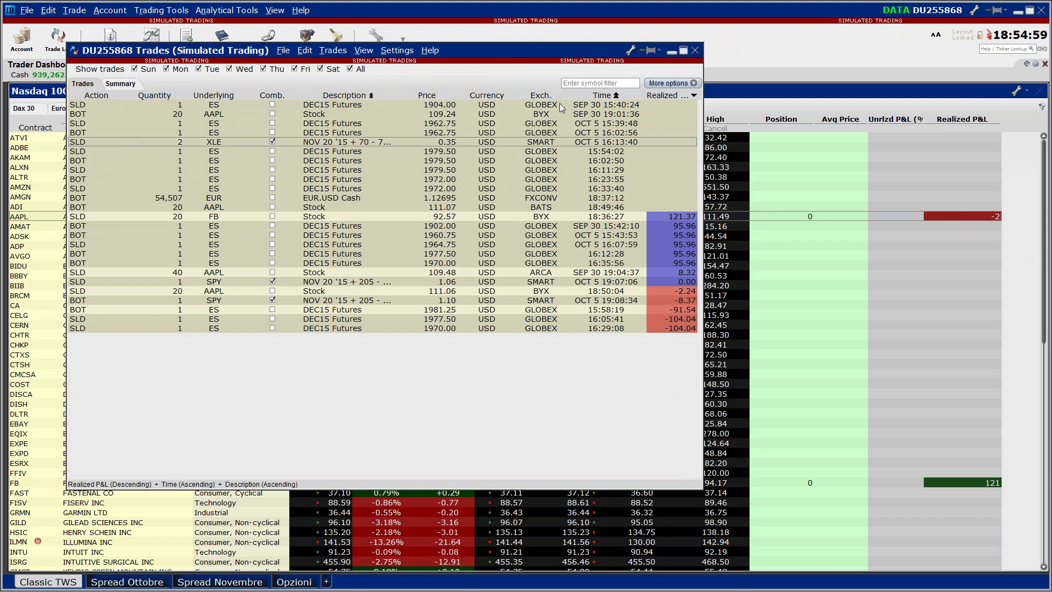
click(562, 83)
text(xle)
drag(403, 93, 459, 87)
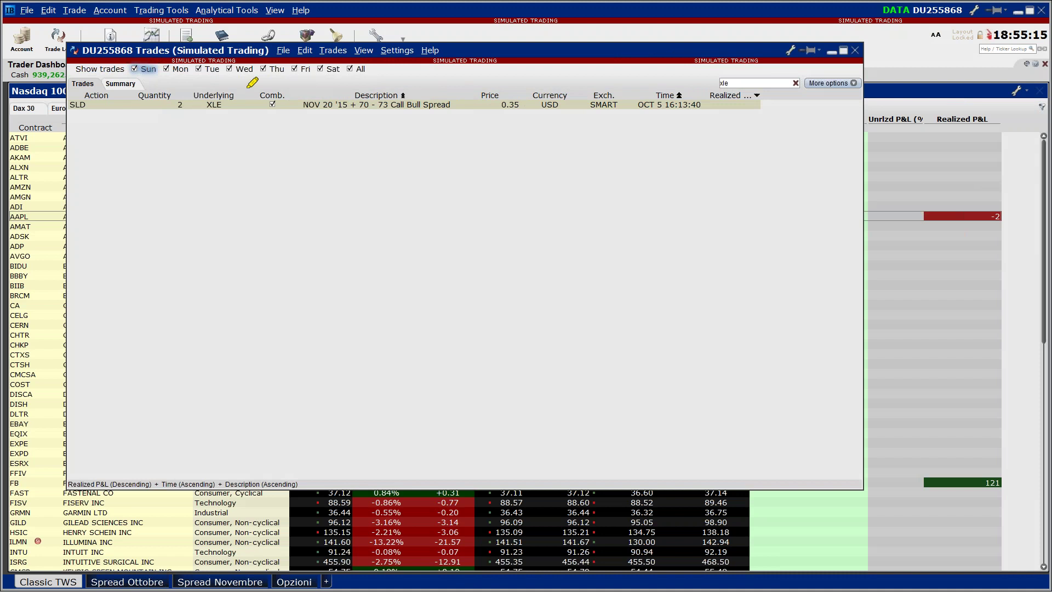
Expand the XLE call bull spread trade into its individual executions, and clear the symbol filter.
mouse_move(348, 78)
mouse_down()
mouse_move(301, 113)
mouse_move(424, 133)
mouse_move(477, 116)
mouse_move(482, 88)
mouse_move(307, 78)
mouse_up()
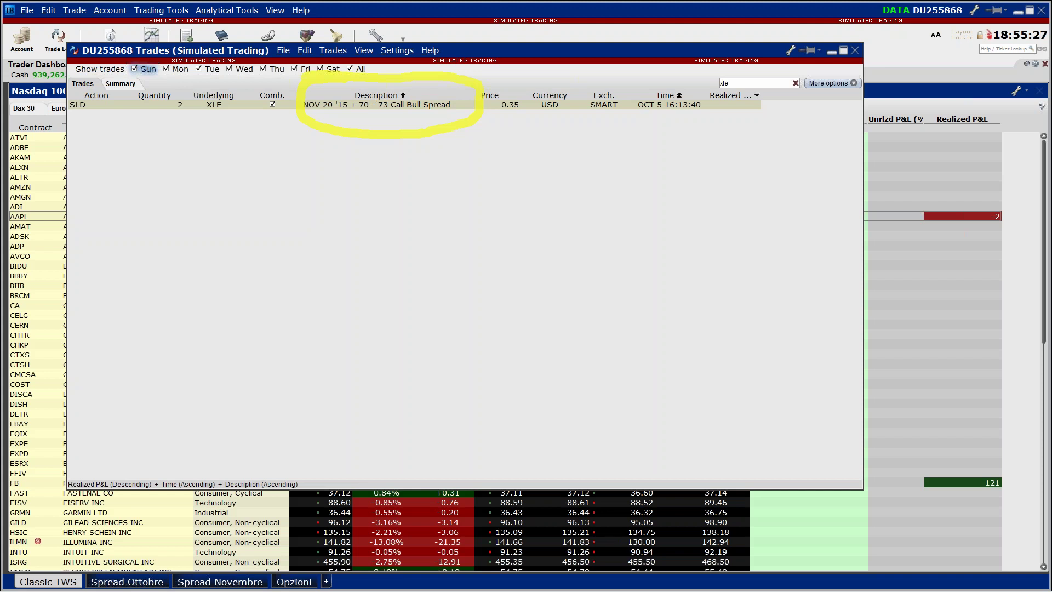
click(272, 104)
click(272, 104)
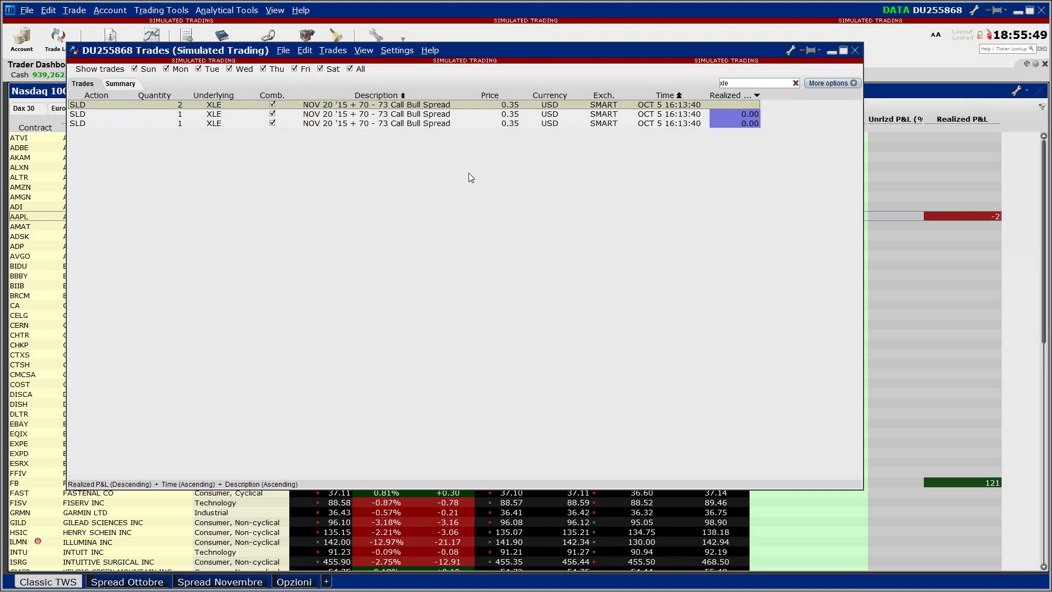
click(795, 83)
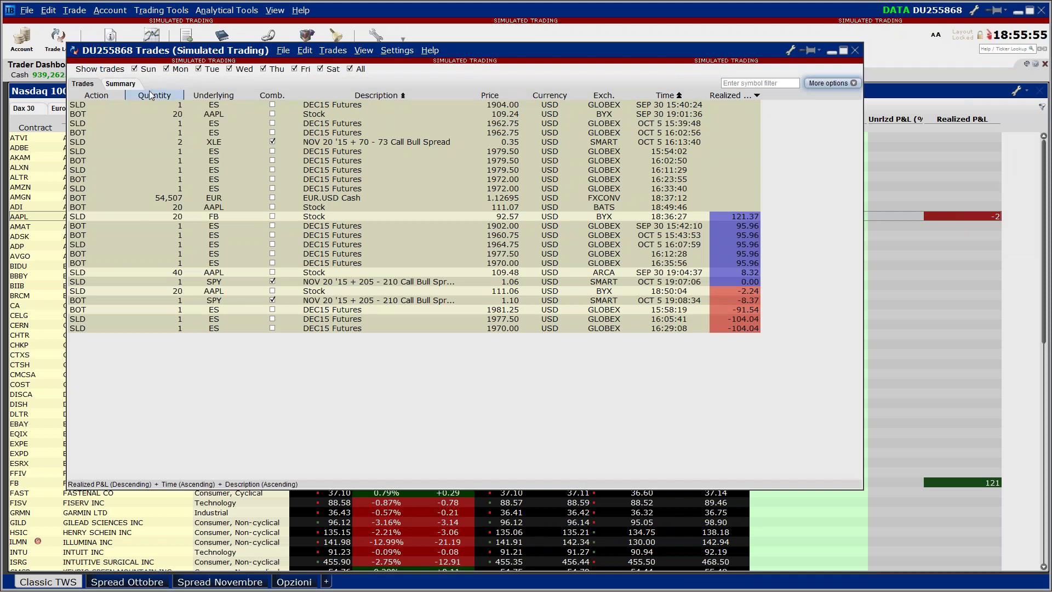
Display the trade summary by contract and restrict it to Wednesday's trades only.
click(122, 85)
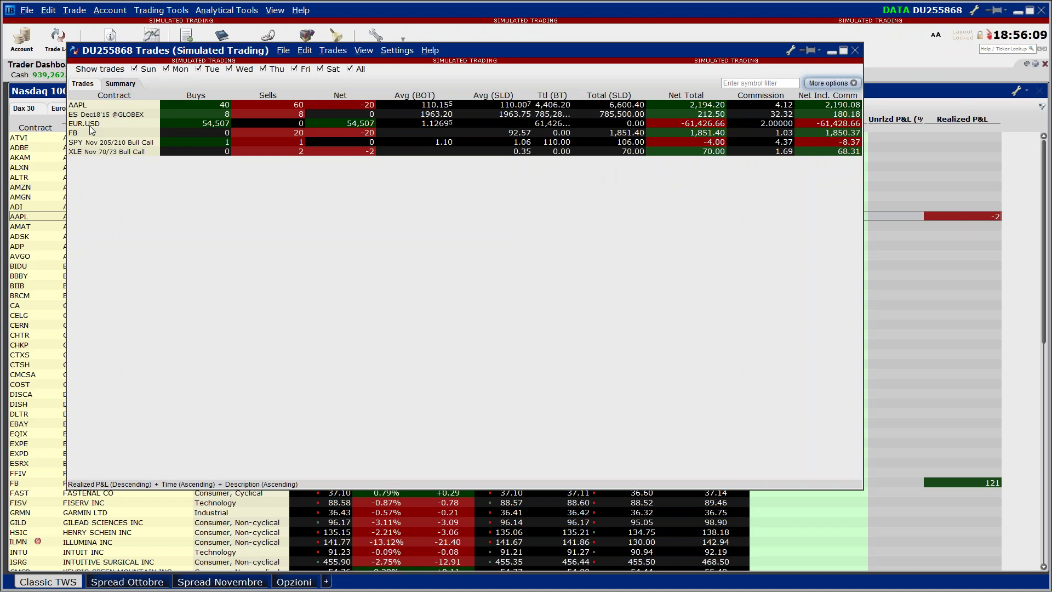
click(149, 69)
click(173, 69)
click(211, 70)
click(268, 69)
click(291, 69)
click(335, 71)
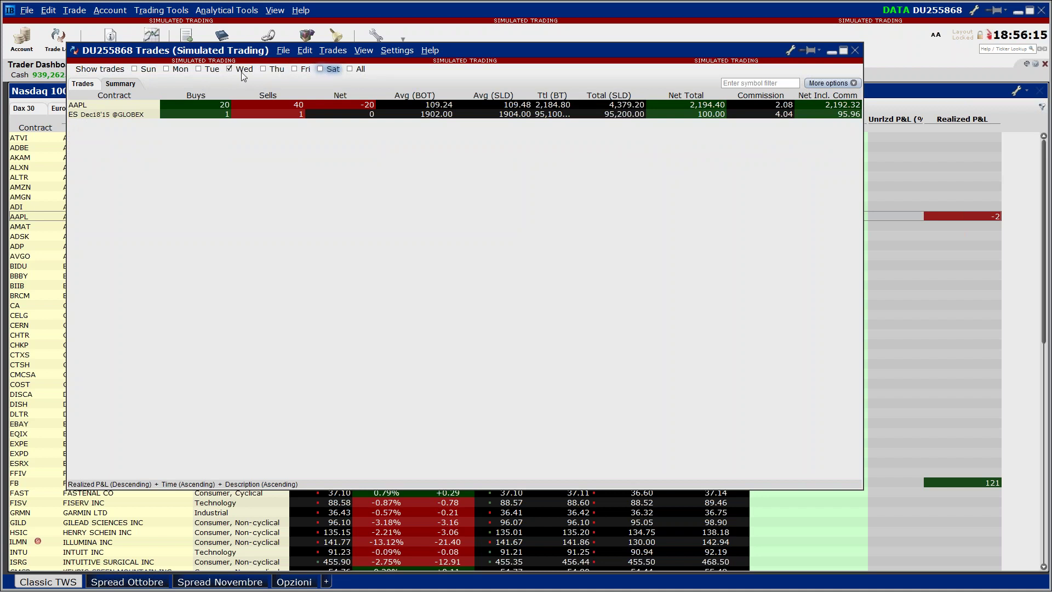
View the trade summary for Tuesday only and for Wednesday only, and close the trade log with no day selected.
click(230, 70)
click(209, 71)
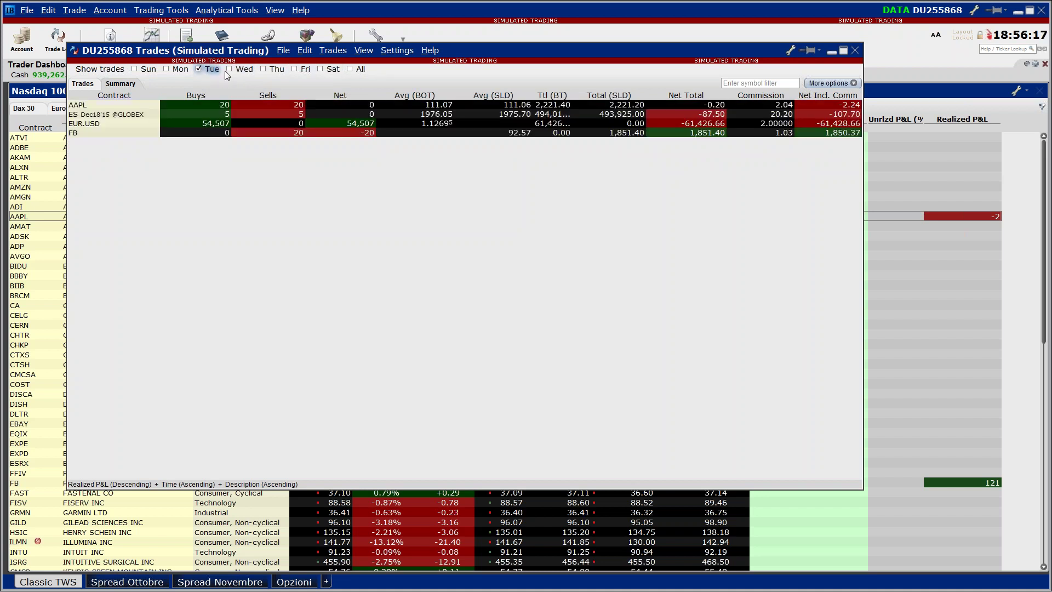
click(212, 71)
click(186, 69)
click(190, 68)
click(230, 69)
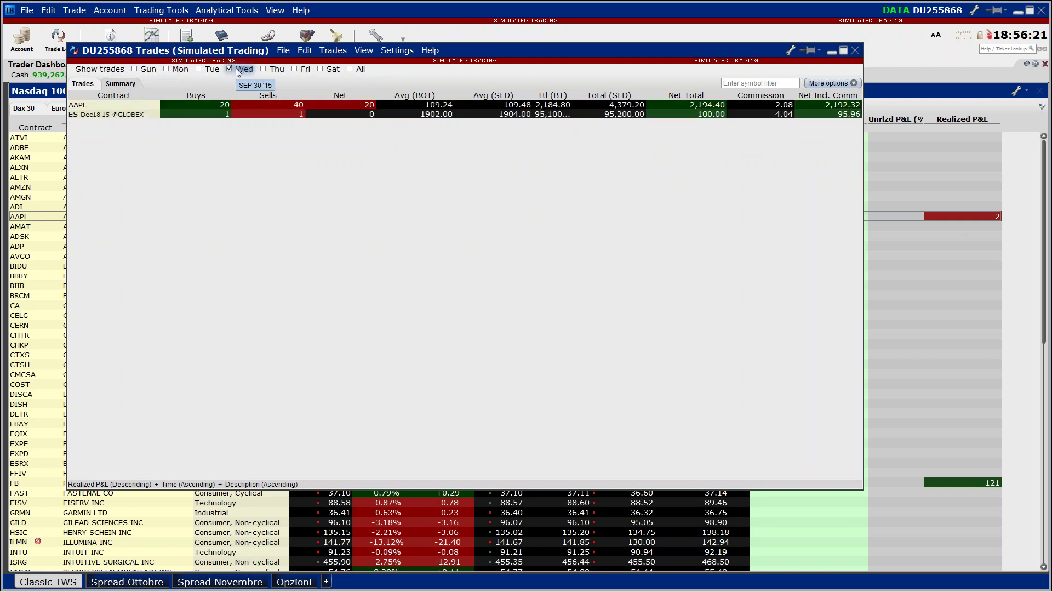
click(238, 72)
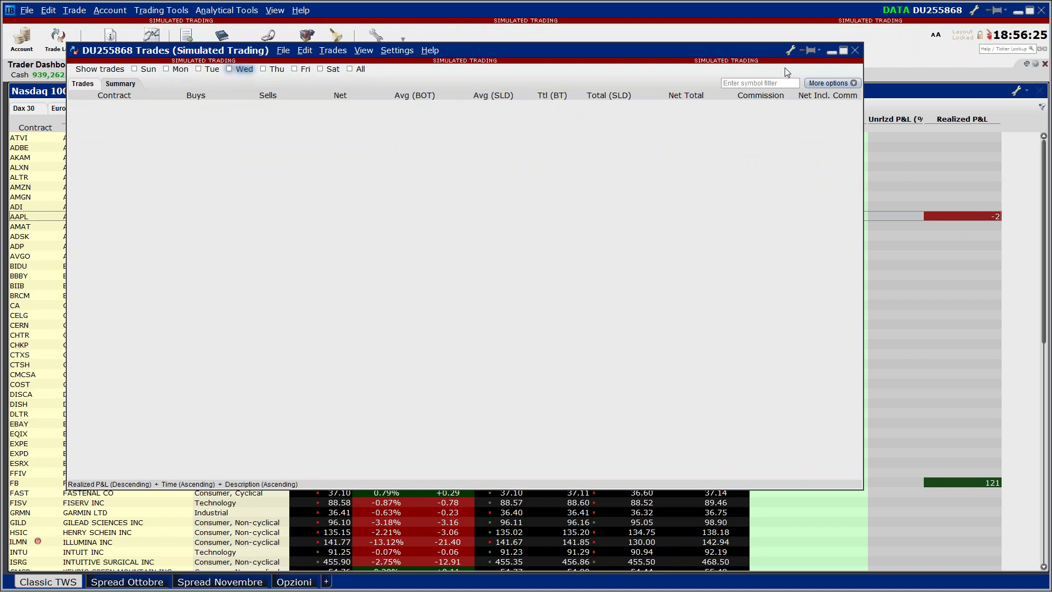
click(855, 50)
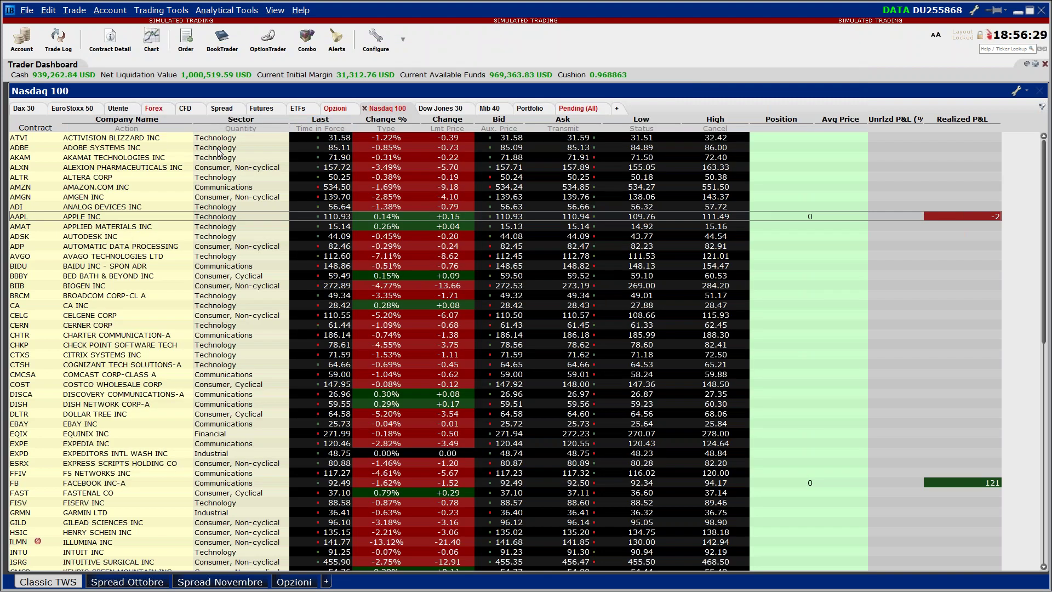
click(109, 10)
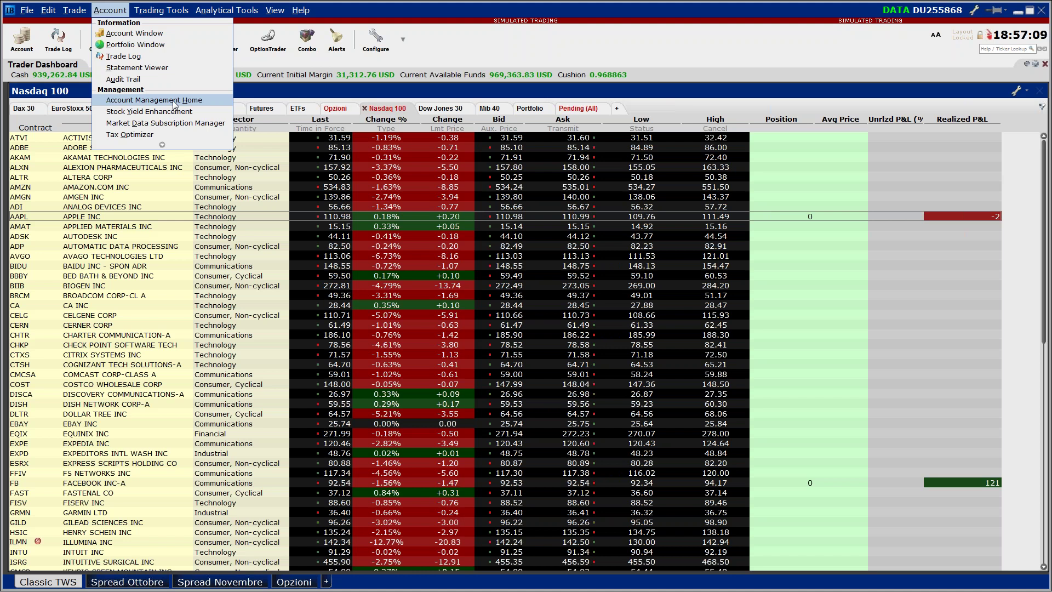
click(619, 50)
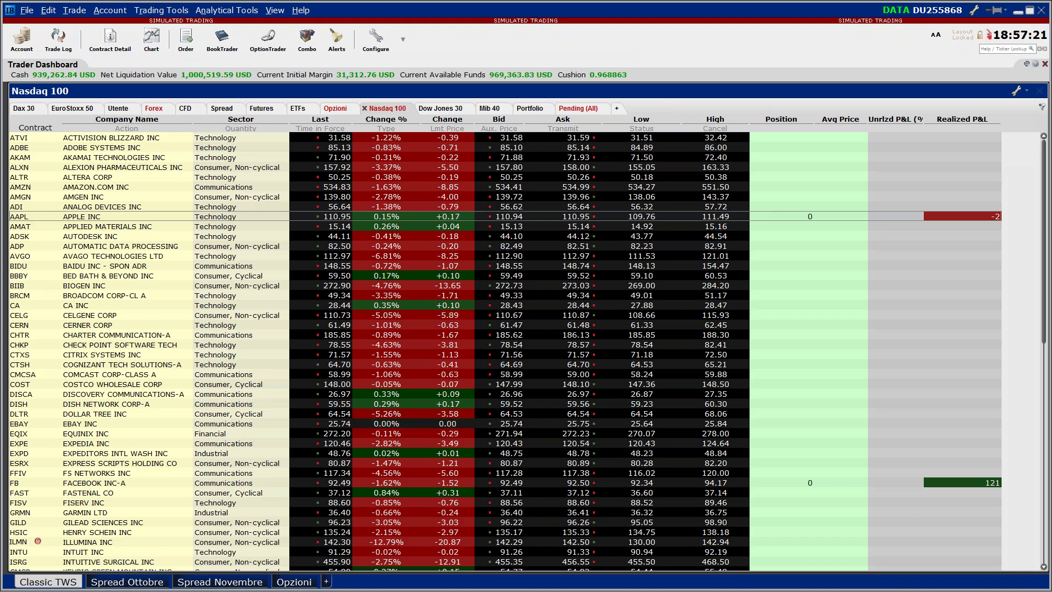
drag(35, 62, 78, 64)
drag(646, 70, 810, 69)
mouse_move(681, 51)
mouse_down()
mouse_move(646, 70)
mouse_move(642, 85)
mouse_move(699, 110)
mouse_up()
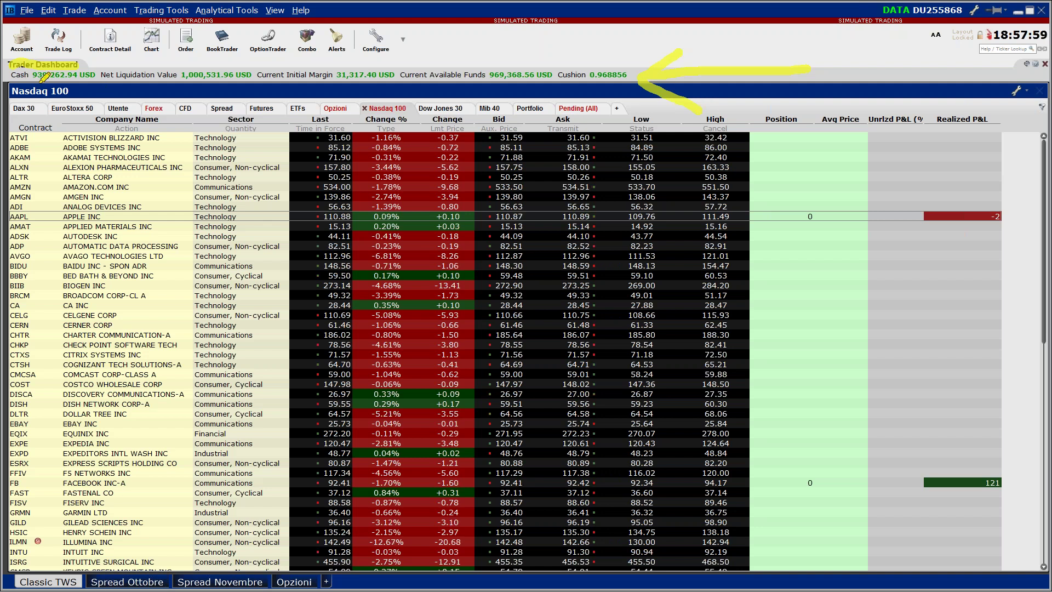
drag(32, 142, 43, 100)
drag(169, 110, 170, 80)
drag(170, 80, 179, 90)
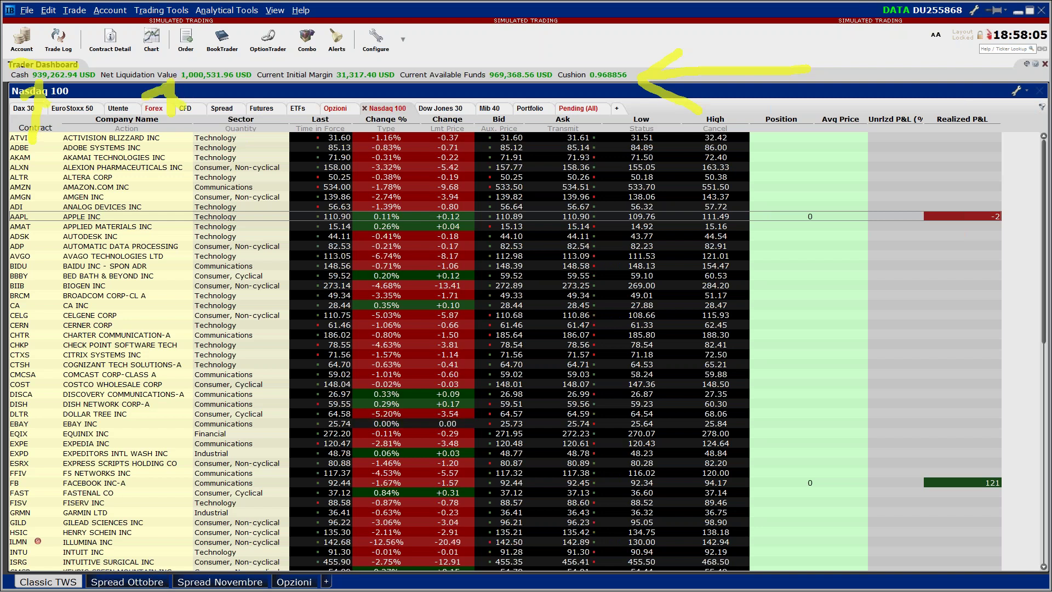
key(Escape)
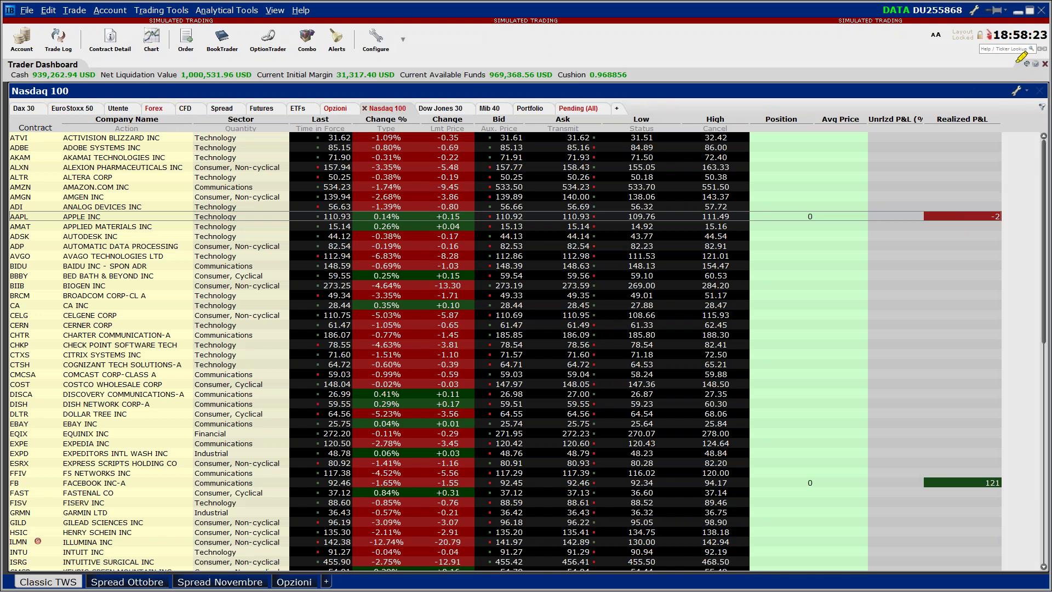
mouse_move(1017, 62)
mouse_down()
mouse_move(876, 65)
mouse_move(1013, 55)
mouse_move(981, 50)
mouse_move(1013, 63)
mouse_move(979, 100)
mouse_up()
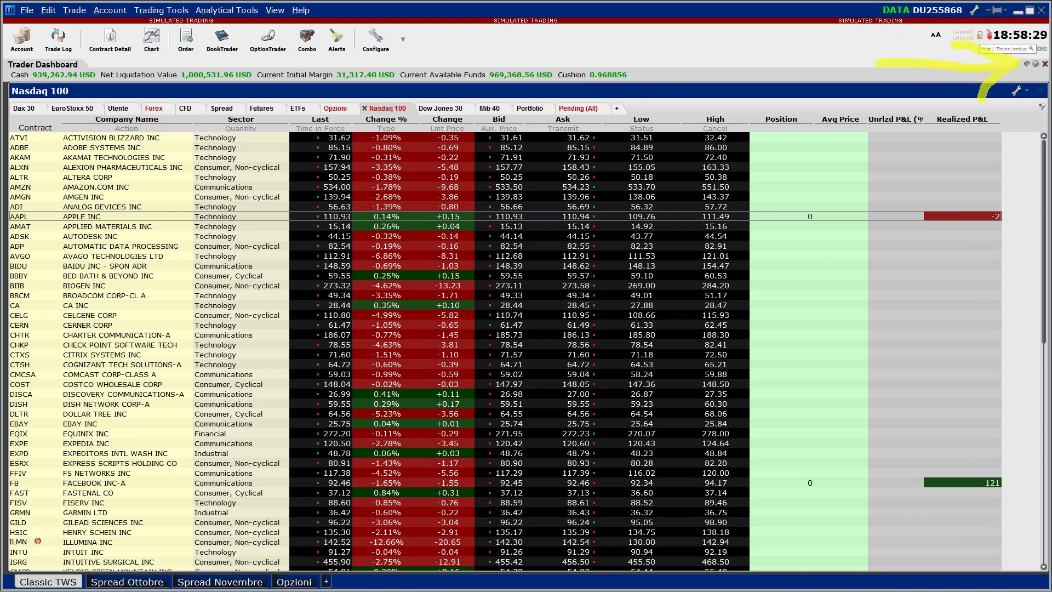
Open the configuration of the Trader Dashboard's display items.
click(1026, 64)
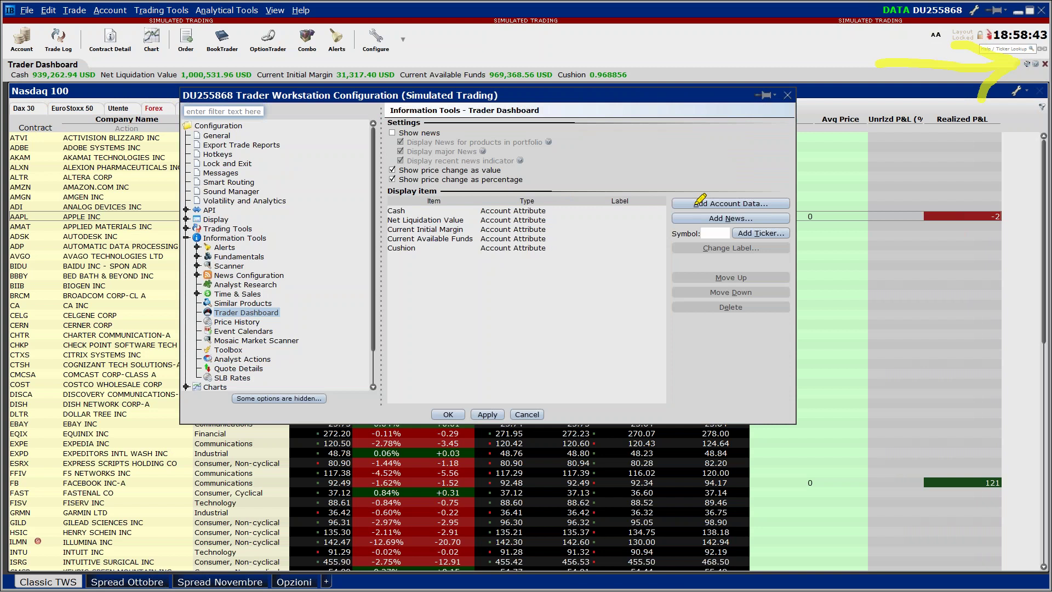
drag(678, 201, 569, 211)
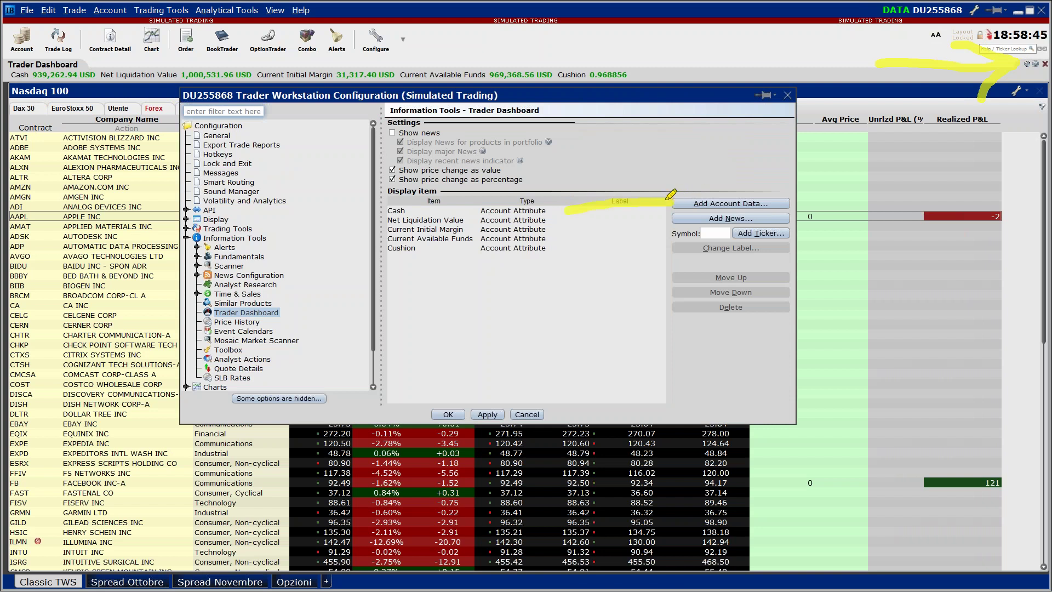
mouse_move(633, 182)
mouse_down()
mouse_move(669, 200)
mouse_move(630, 219)
mouse_move(614, 262)
mouse_up()
mouse_move(618, 219)
mouse_down()
mouse_move(672, 218)
mouse_move(674, 253)
mouse_up()
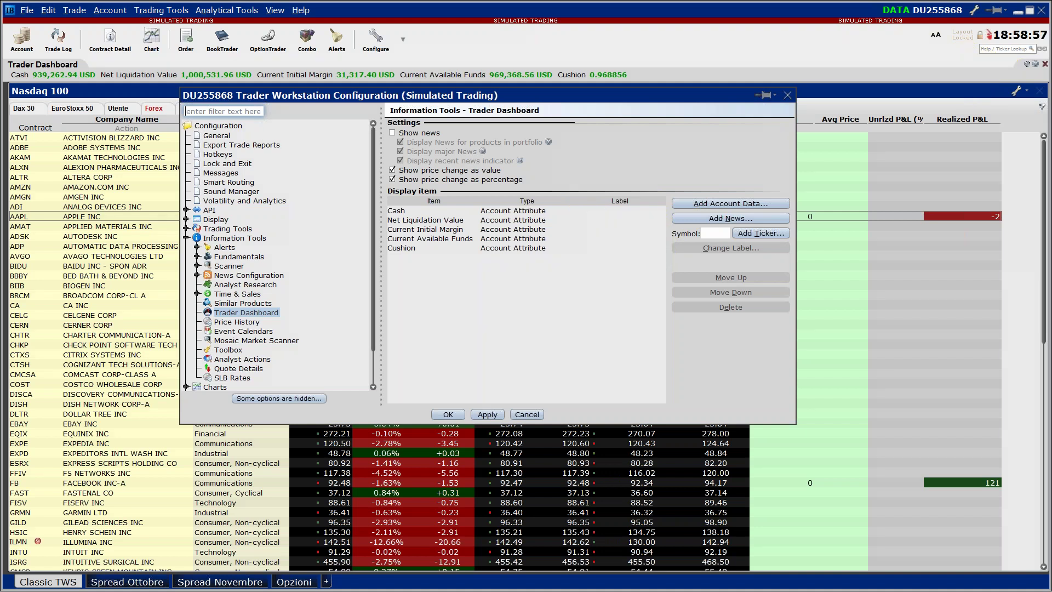
mouse_move(711, 215)
mouse_down()
mouse_move(678, 251)
mouse_move(759, 244)
mouse_move(638, 229)
mouse_up()
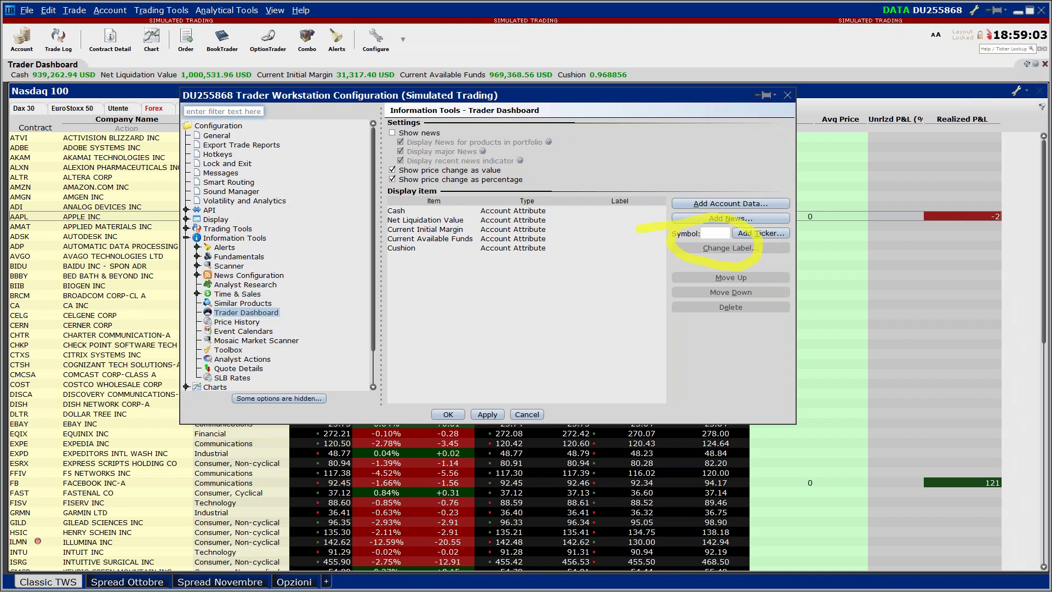
key(Escape)
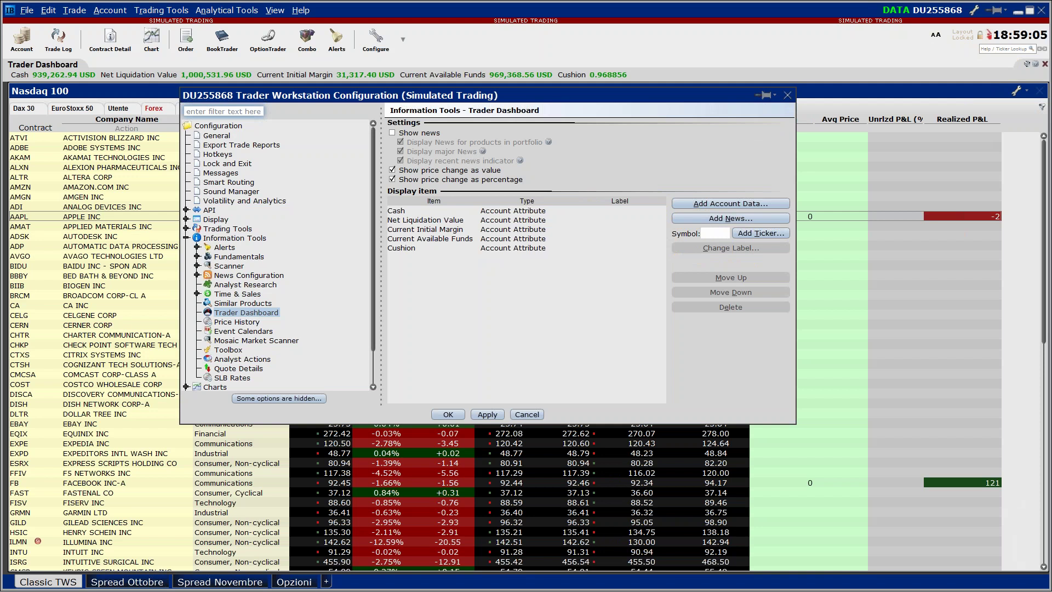
Add the ticker "aapl" as Apple Inc NASDAQ Stock (SMART) to the dashboard's display items and apply the configuration.
click(710, 233)
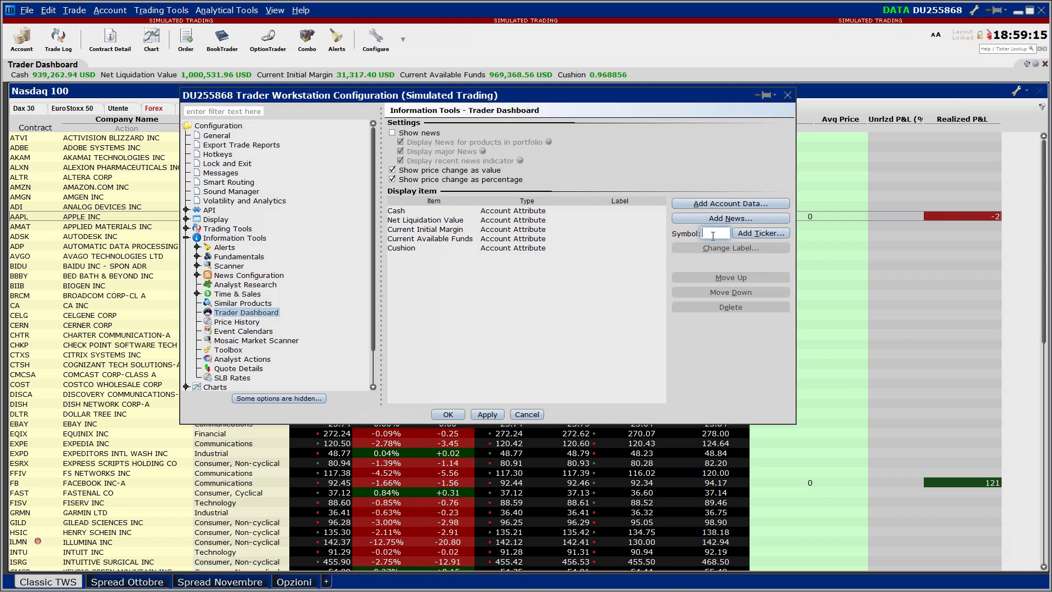
text(aapl)
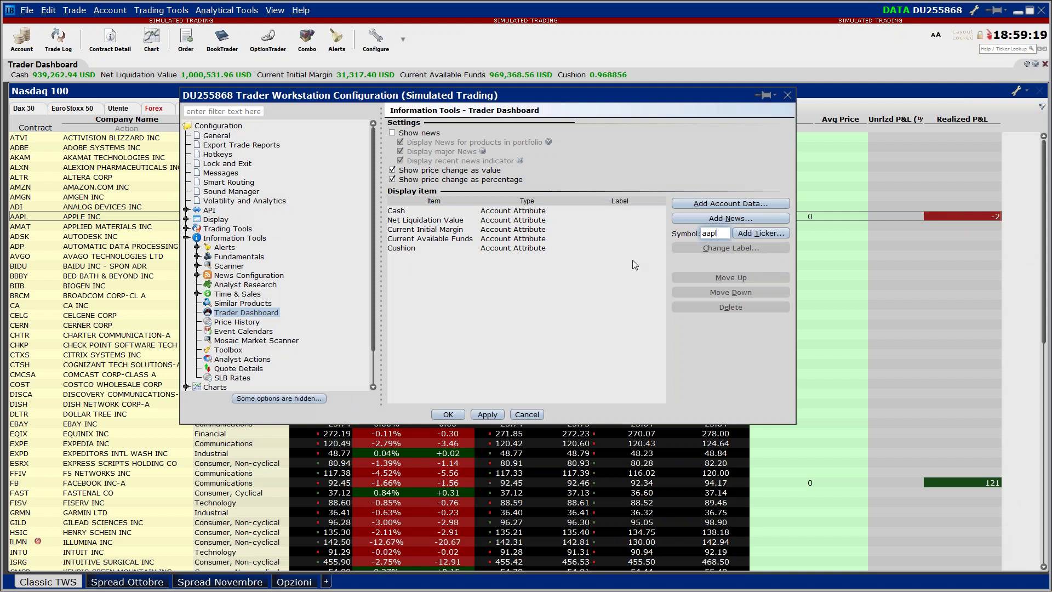
key(Return)
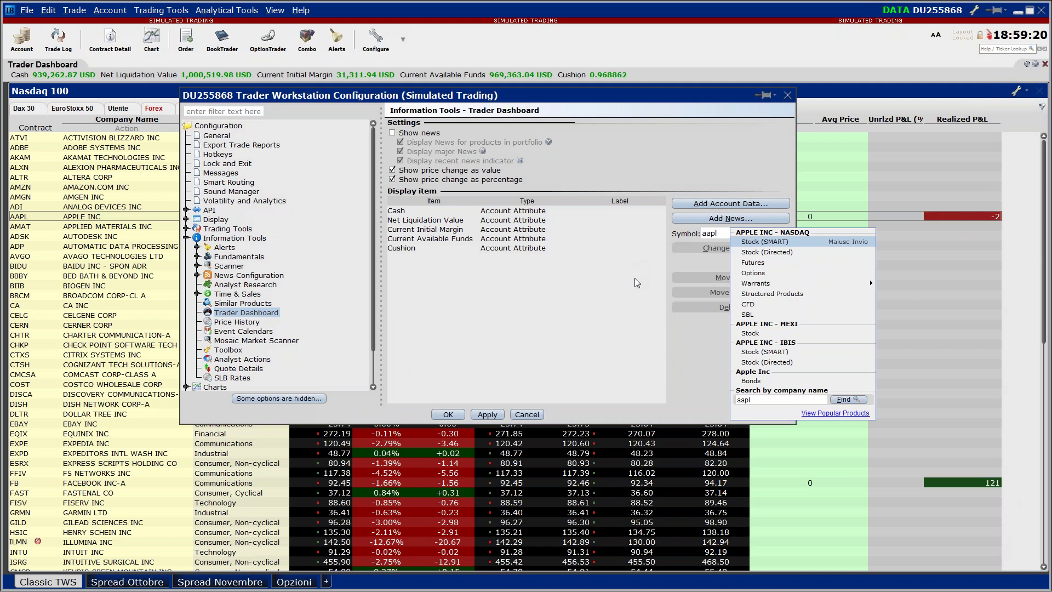
click(764, 243)
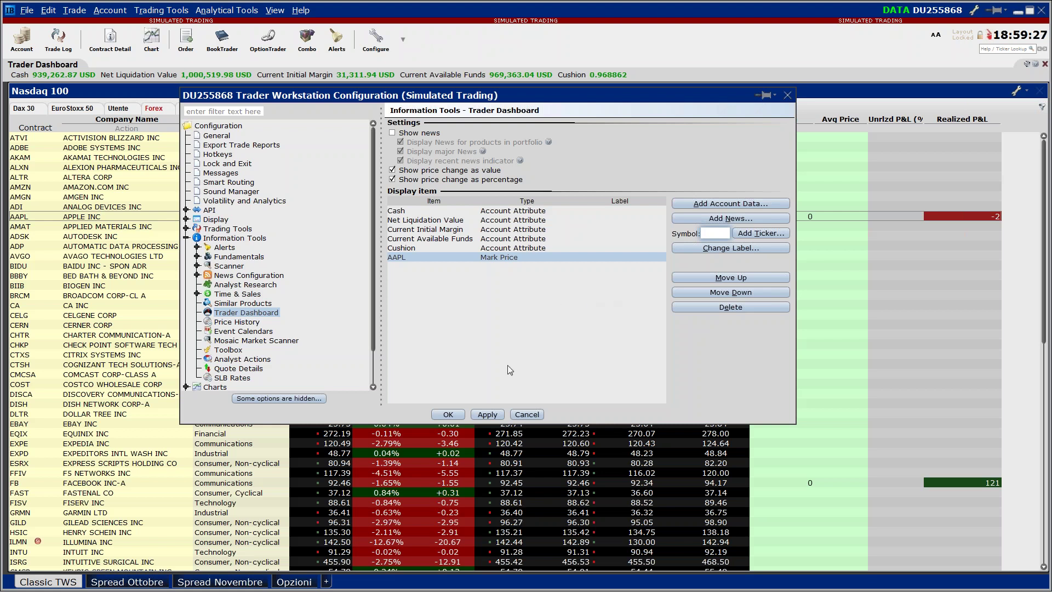
click(487, 415)
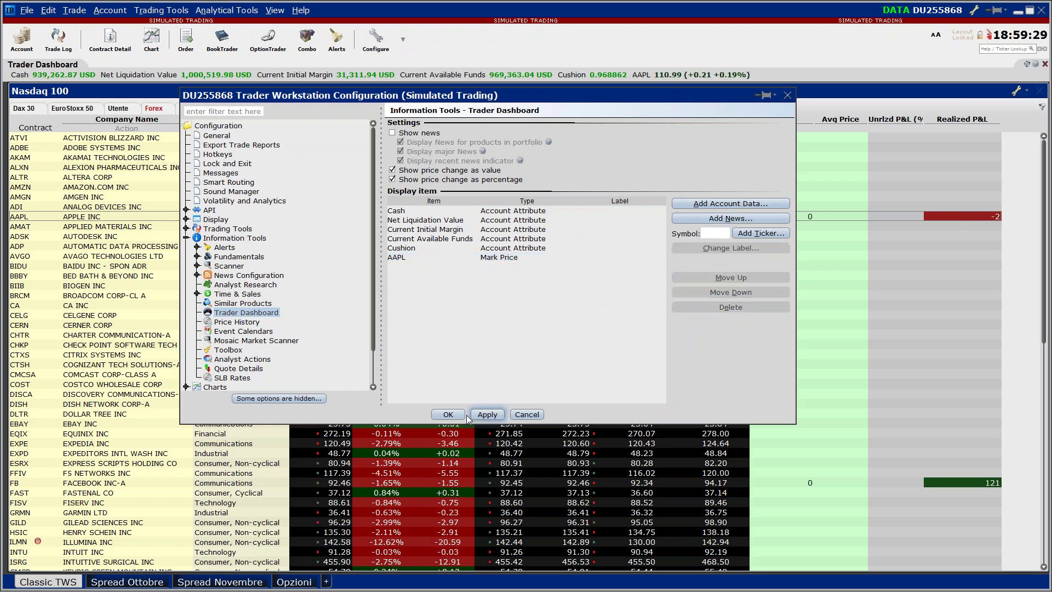
click(448, 414)
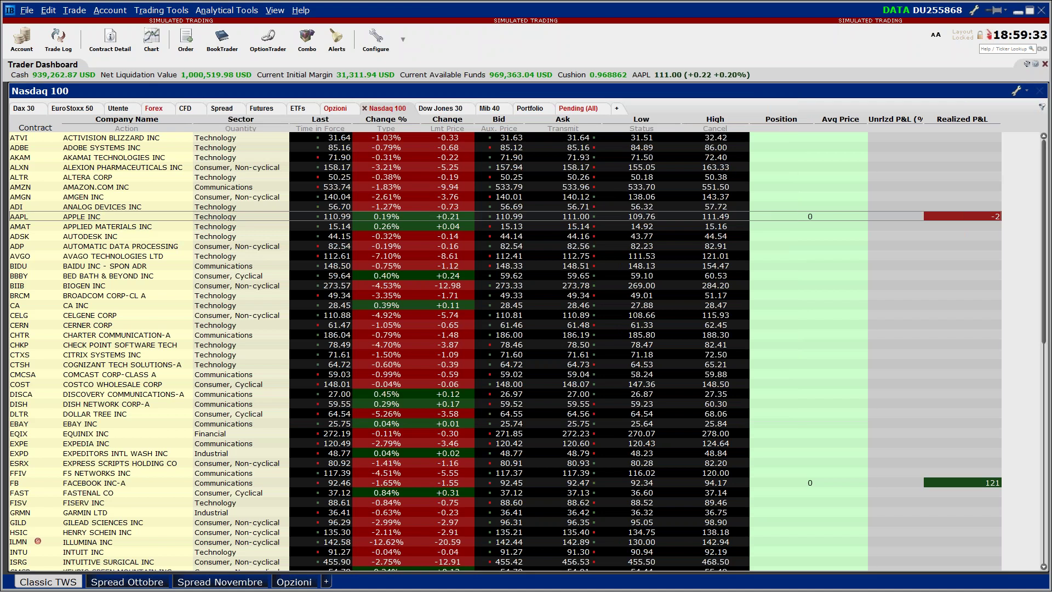
mouse_move(707, 76)
mouse_down()
mouse_move(715, 219)
mouse_move(677, 114)
mouse_move(707, 75)
mouse_move(748, 120)
mouse_up()
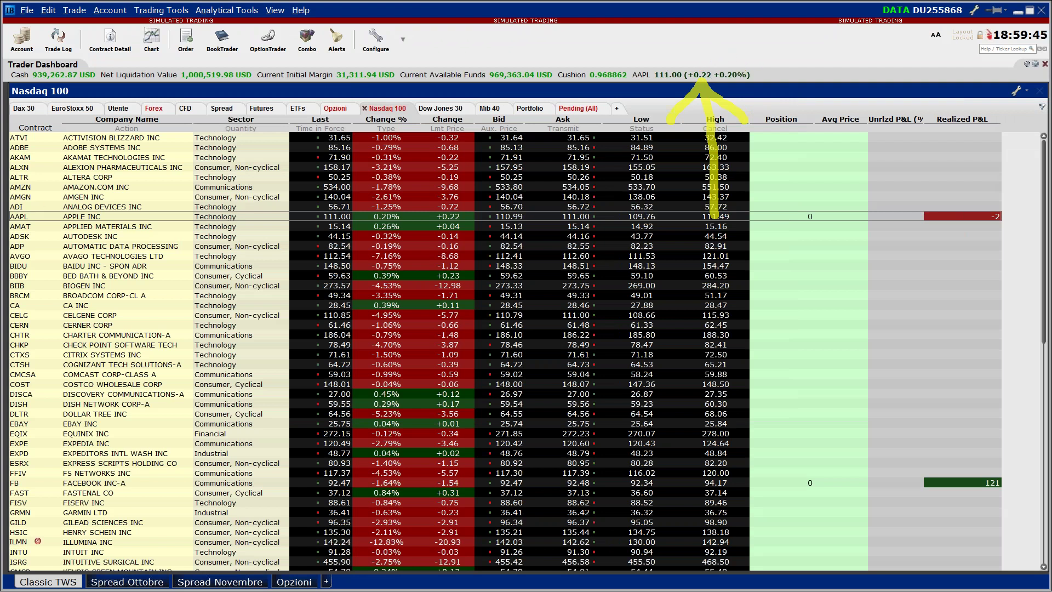
key(Escape)
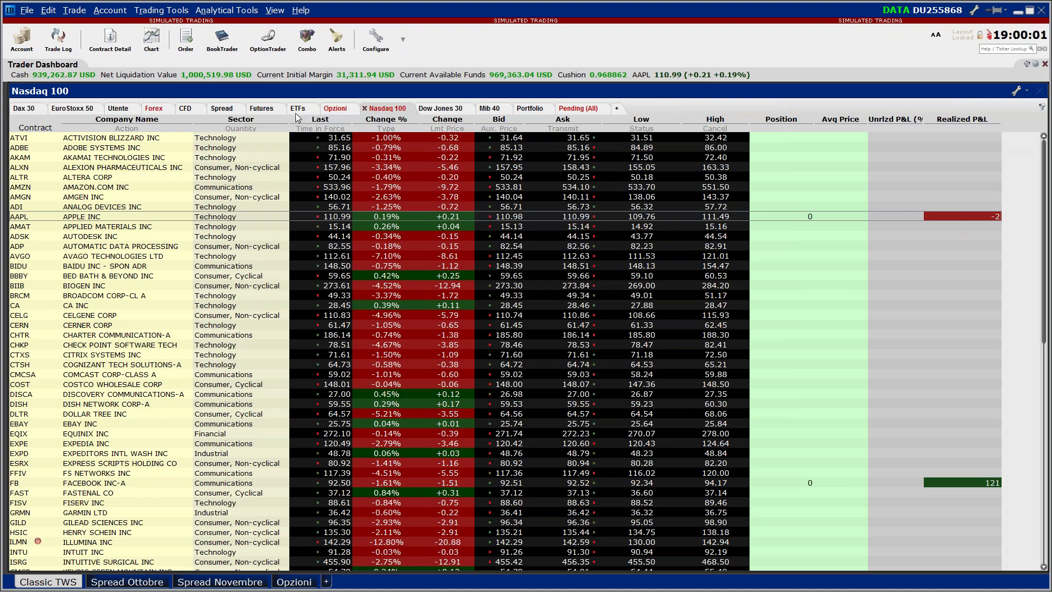
View the Utente and Dow Jones 30 watchlists, and return to the Nasdaq 100 watchlist.
click(126, 110)
click(76, 137)
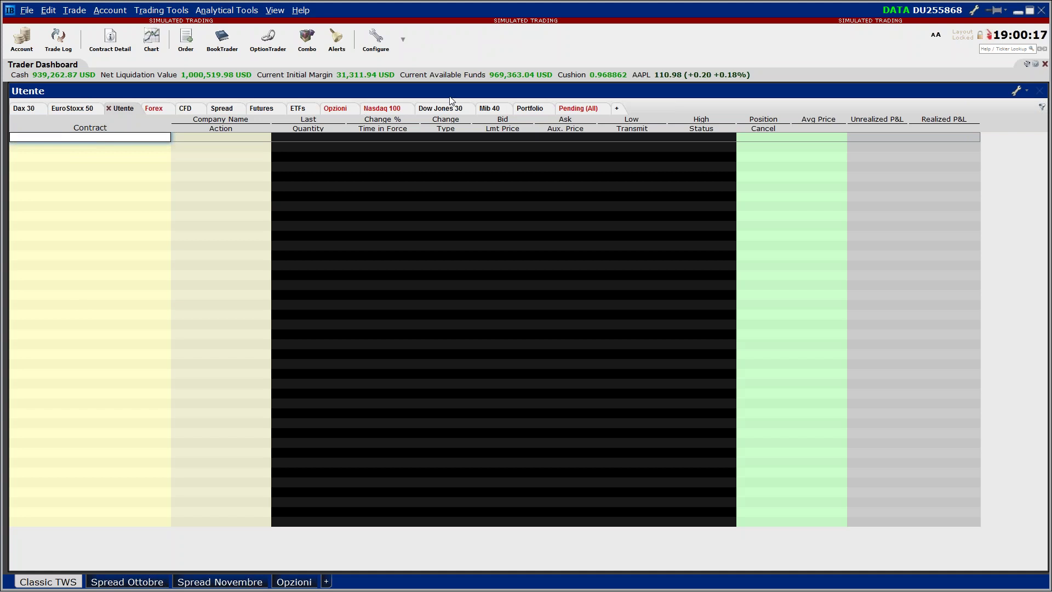
click(435, 108)
click(382, 108)
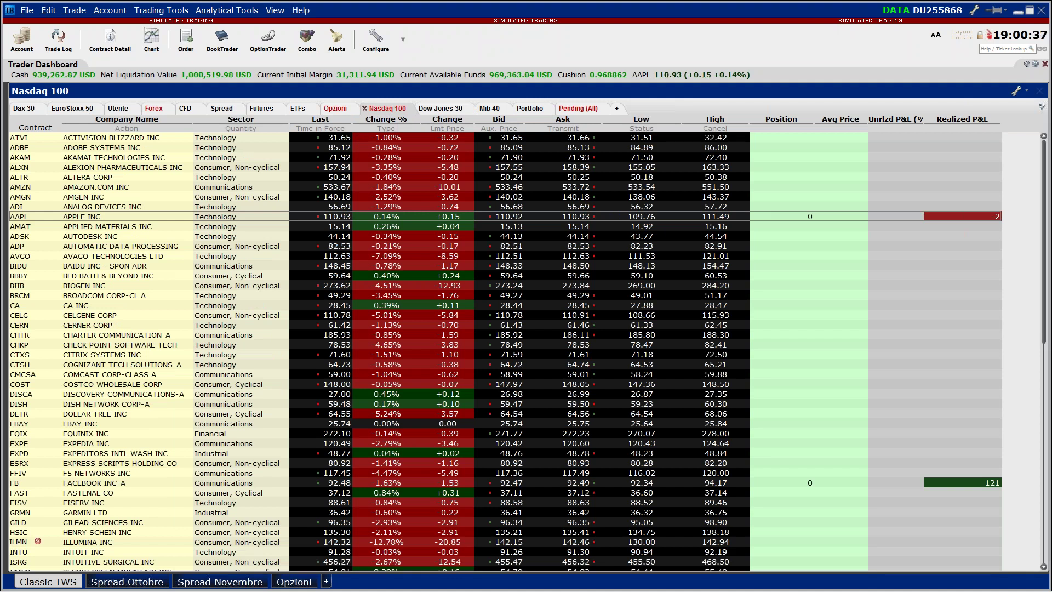
mouse_move(31, 68)
mouse_down()
mouse_move(25, 181)
mouse_move(26, 49)
mouse_up()
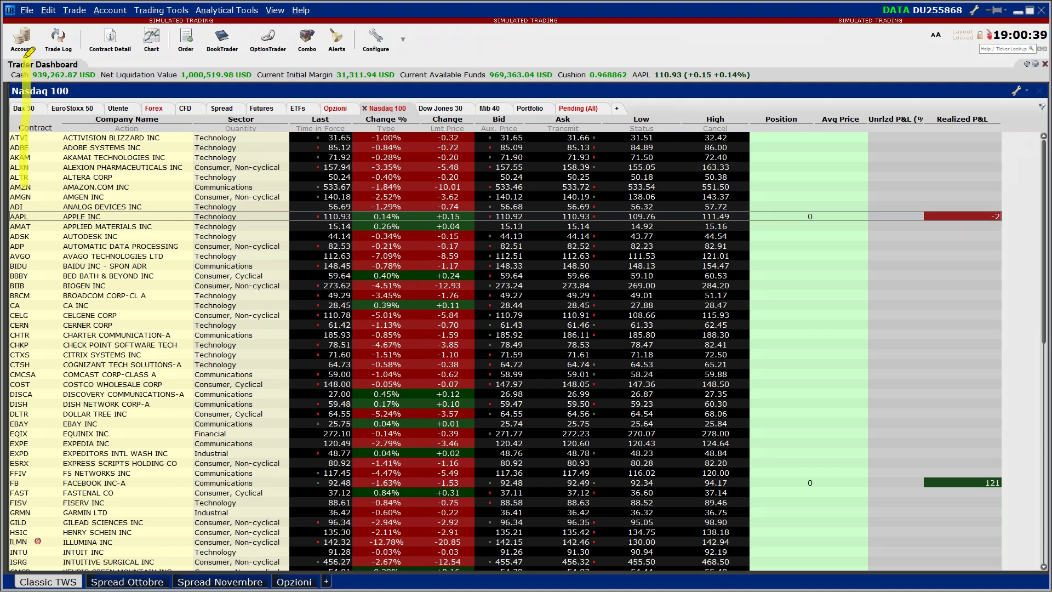
mouse_move(70, 100)
mouse_down()
mouse_move(26, 55)
mouse_move(2, 85)
mouse_up()
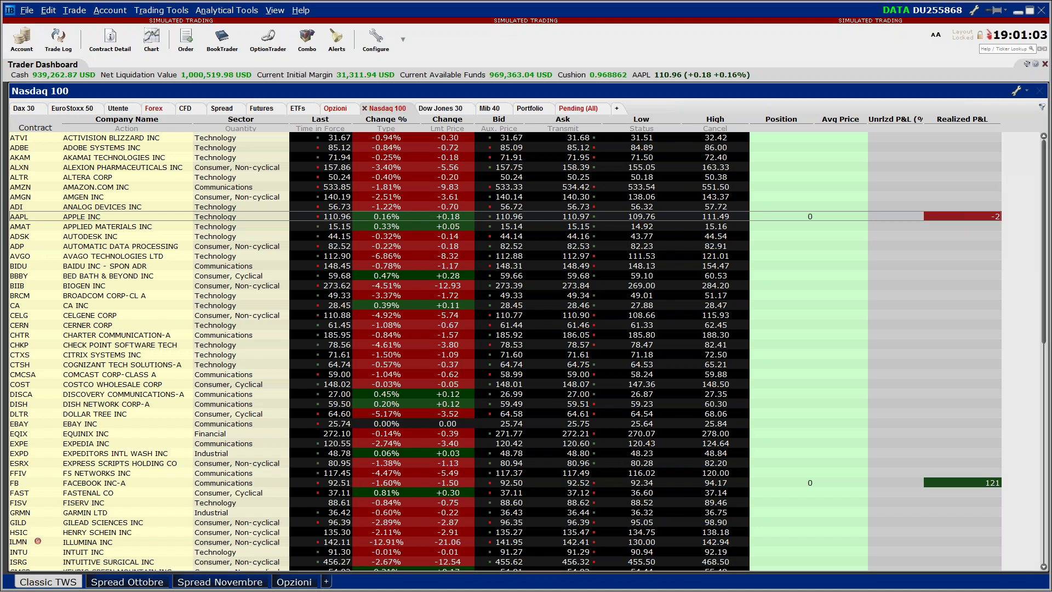
Open the account window and maximize it to show its balances, margin, currency and portfolio sections.
click(22, 39)
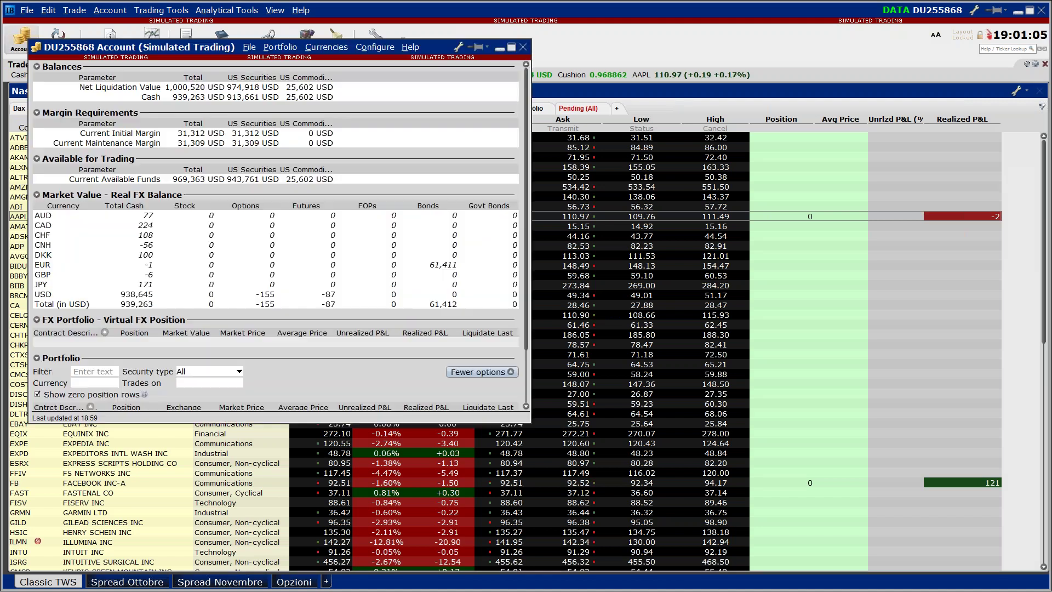
drag(327, 48, 415, 146)
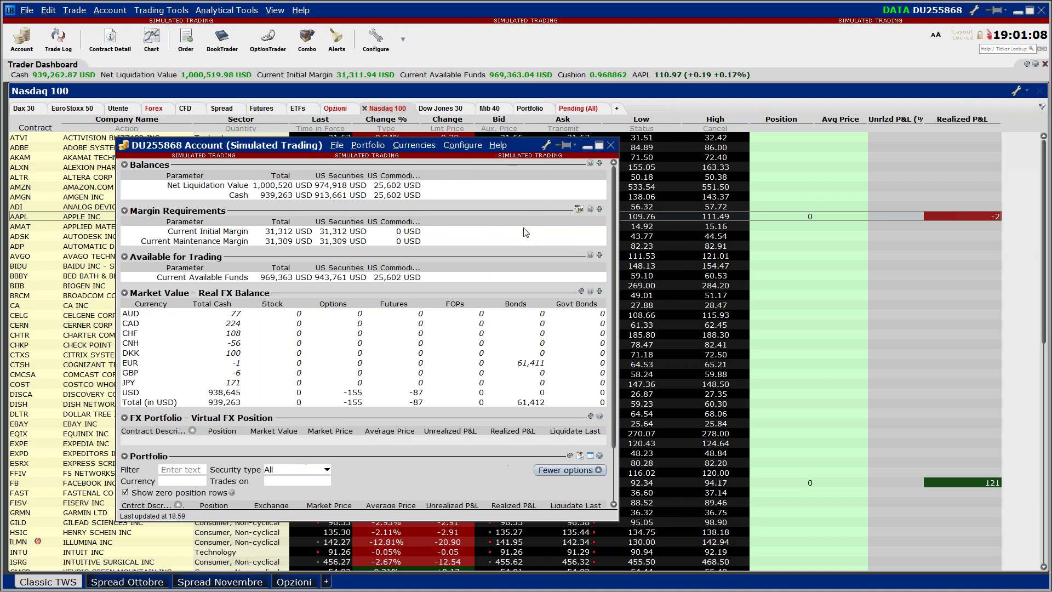
click(599, 146)
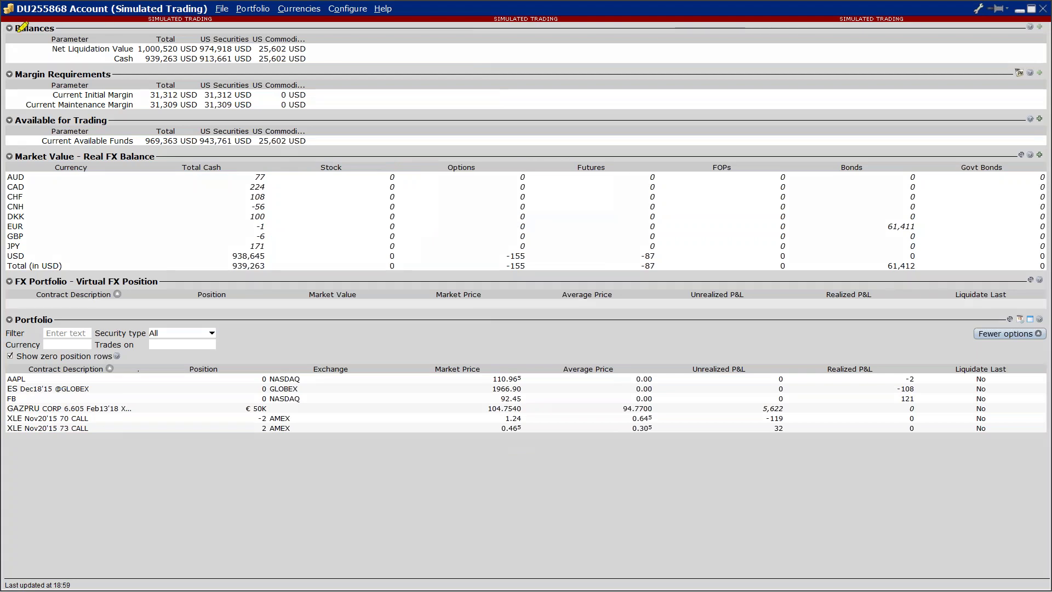
drag(17, 29, 49, 29)
mouse_move(367, 59)
mouse_down()
mouse_move(419, 49)
mouse_move(422, 65)
mouse_up()
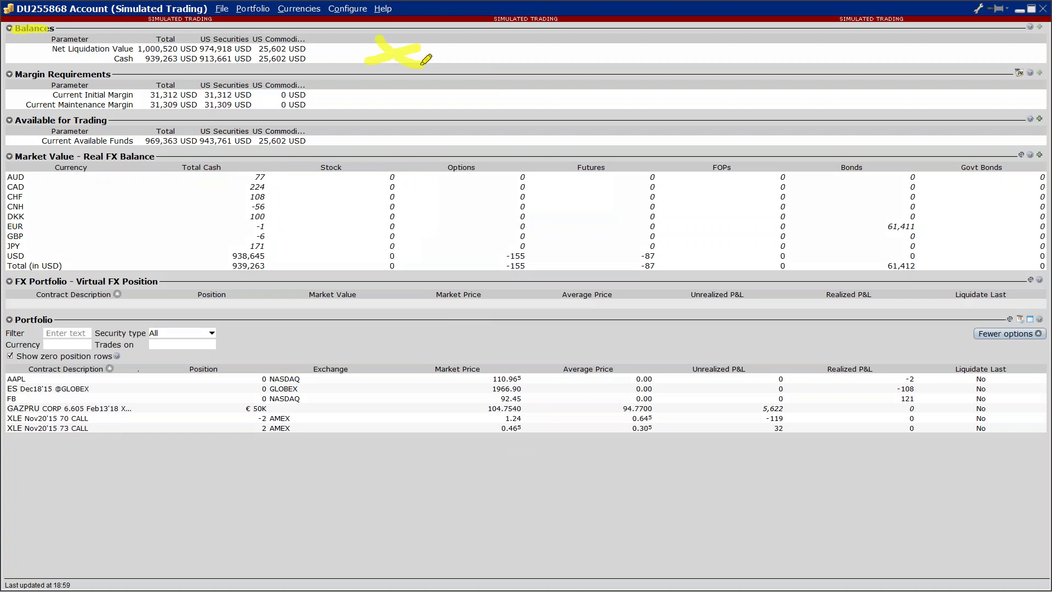
mouse_move(366, 109)
mouse_down()
mouse_move(391, 86)
mouse_move(393, 111)
mouse_up()
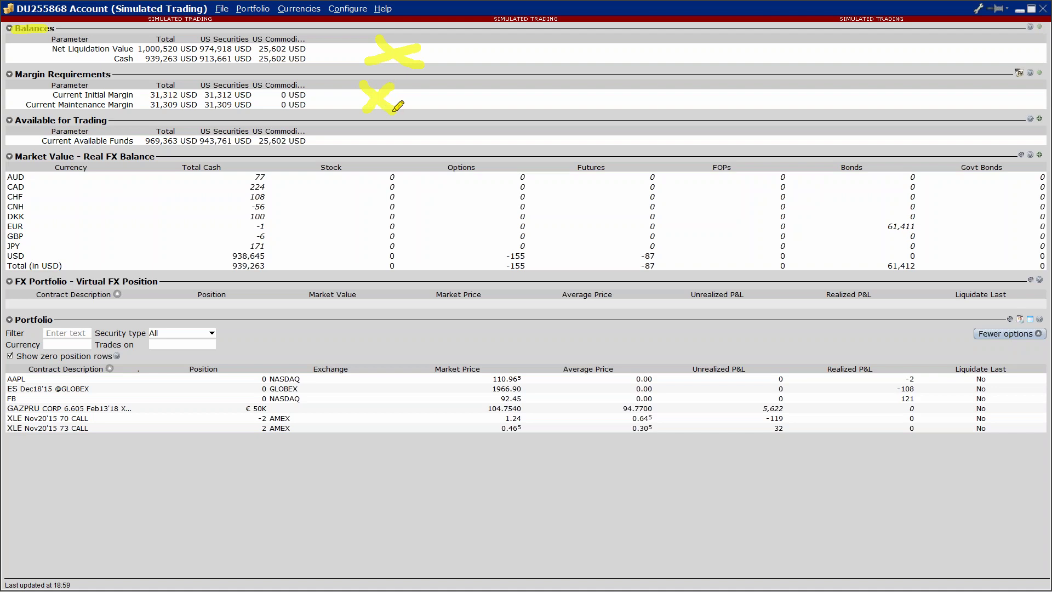
mouse_move(420, 127)
mouse_down()
mouse_move(454, 125)
mouse_move(442, 138)
mouse_up()
mouse_move(385, 174)
mouse_down()
mouse_move(330, 225)
mouse_move(374, 289)
mouse_move(563, 221)
mouse_move(440, 164)
mouse_move(357, 172)
mouse_up()
drag(37, 172, 37, 256)
mouse_move(246, 164)
mouse_down()
mouse_move(206, 235)
mouse_move(299, 253)
mouse_move(302, 186)
mouse_move(228, 187)
mouse_up()
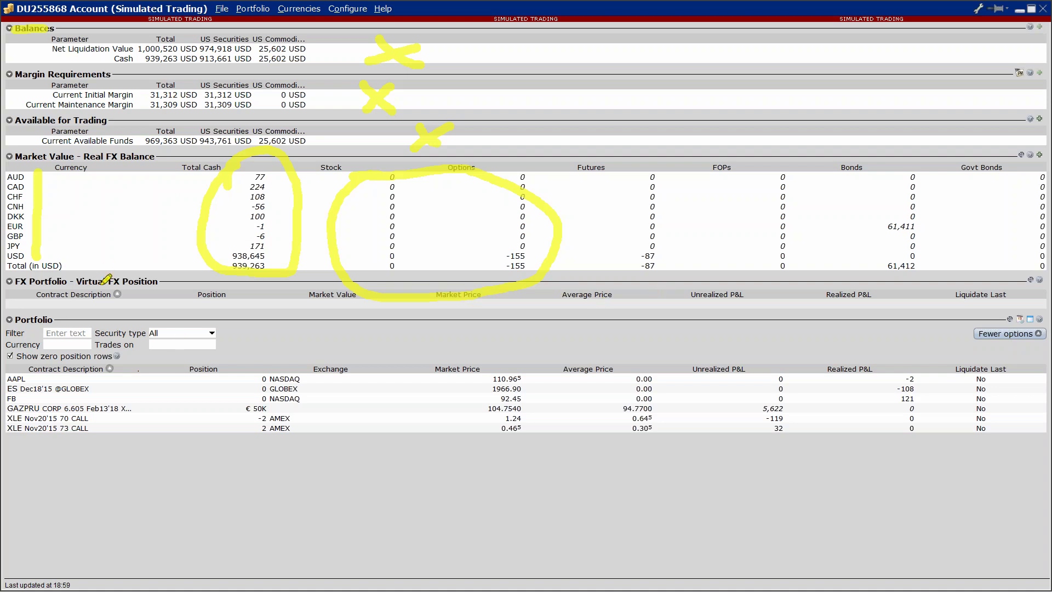
mouse_move(12, 281)
mouse_down()
mouse_move(153, 277)
mouse_move(16, 286)
mouse_up()
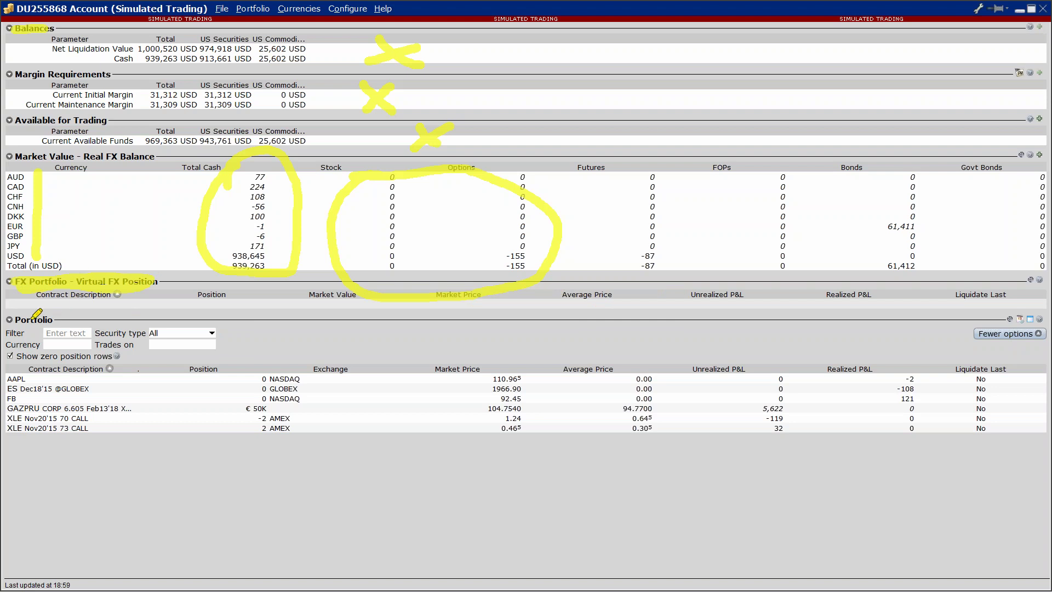
mouse_move(18, 316)
mouse_down()
mouse_move(33, 435)
mouse_move(127, 453)
mouse_move(386, 459)
mouse_up()
mouse_move(468, 458)
mouse_down()
mouse_move(753, 448)
mouse_move(830, 421)
mouse_move(797, 321)
mouse_move(746, 328)
mouse_up()
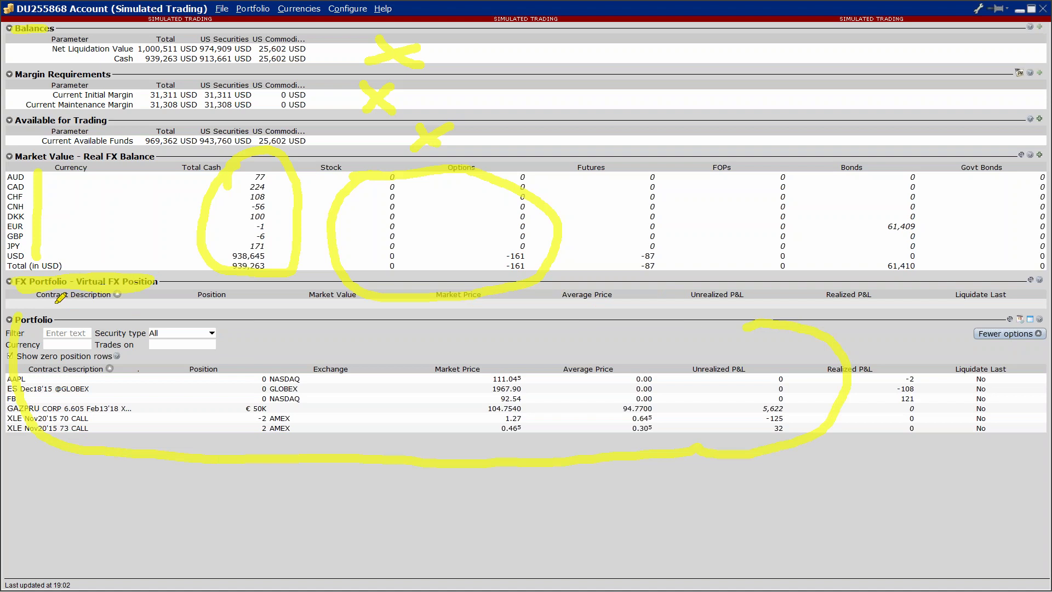
Review the portfolio filter options in the account window and hide the zero position rows.
key(Escape)
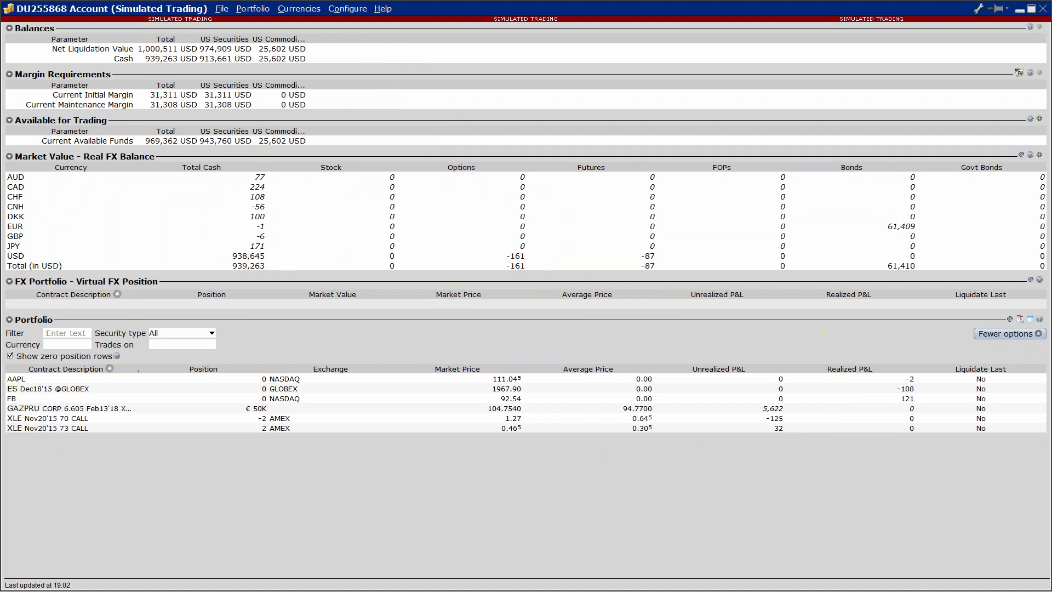
drag(46, 334, 86, 332)
mouse_move(87, 331)
mouse_down()
mouse_move(60, 345)
mouse_move(70, 338)
mouse_up()
drag(153, 336, 212, 314)
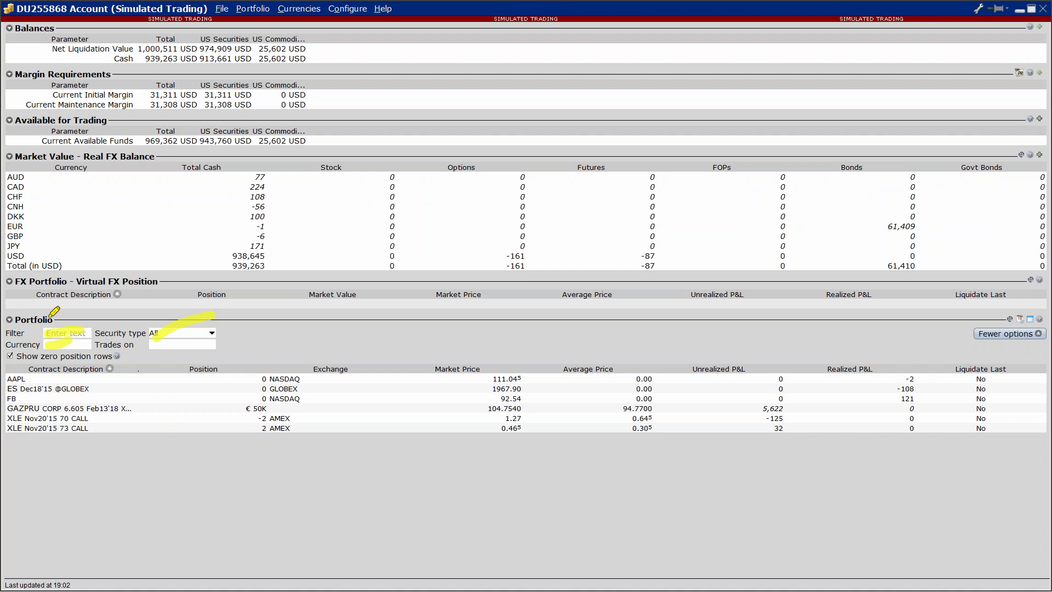
key(Escape)
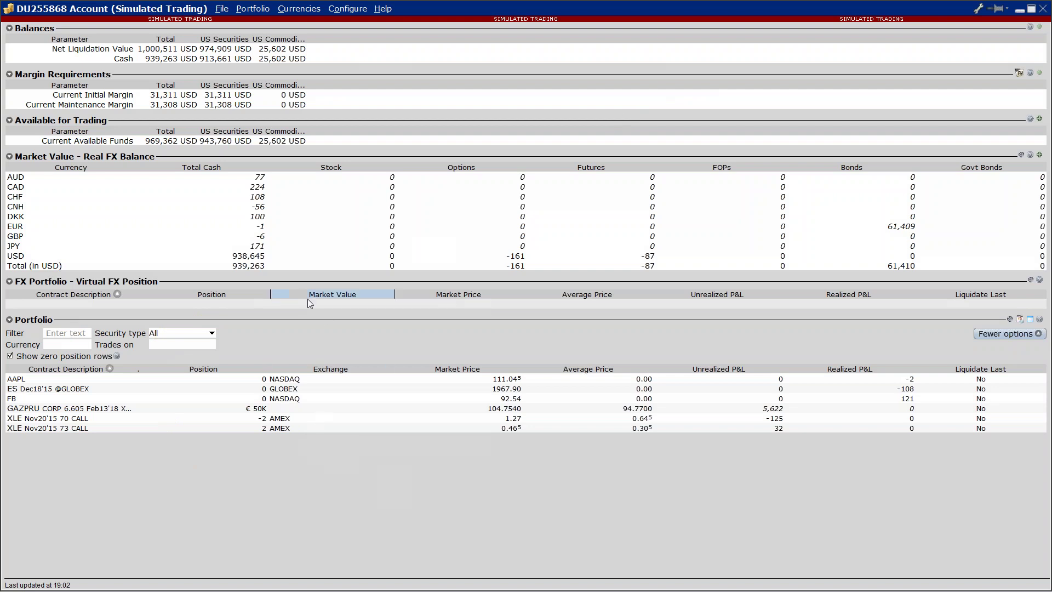
click(17, 357)
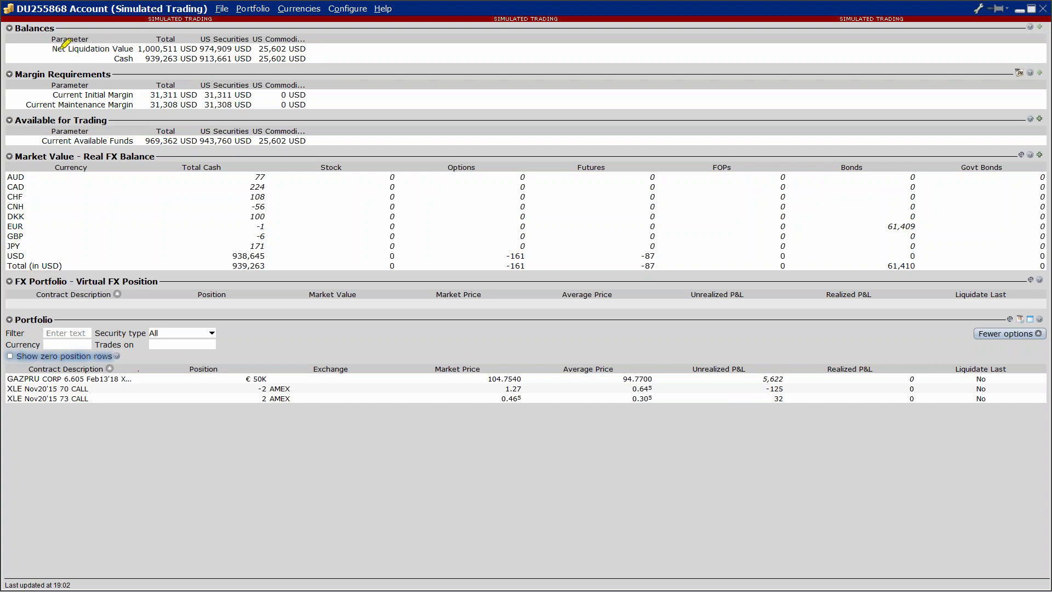
Examine the net liquidation value, cash, current initial margin and current maintenance margin in the account window.
drag(53, 49, 131, 48)
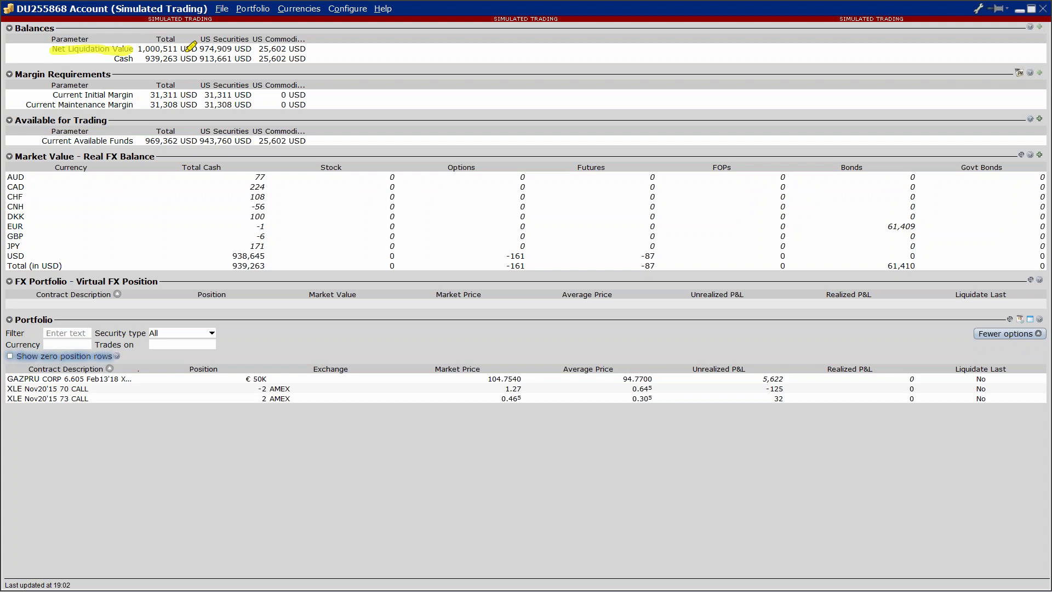
drag(110, 58, 130, 60)
drag(17, 72, 101, 72)
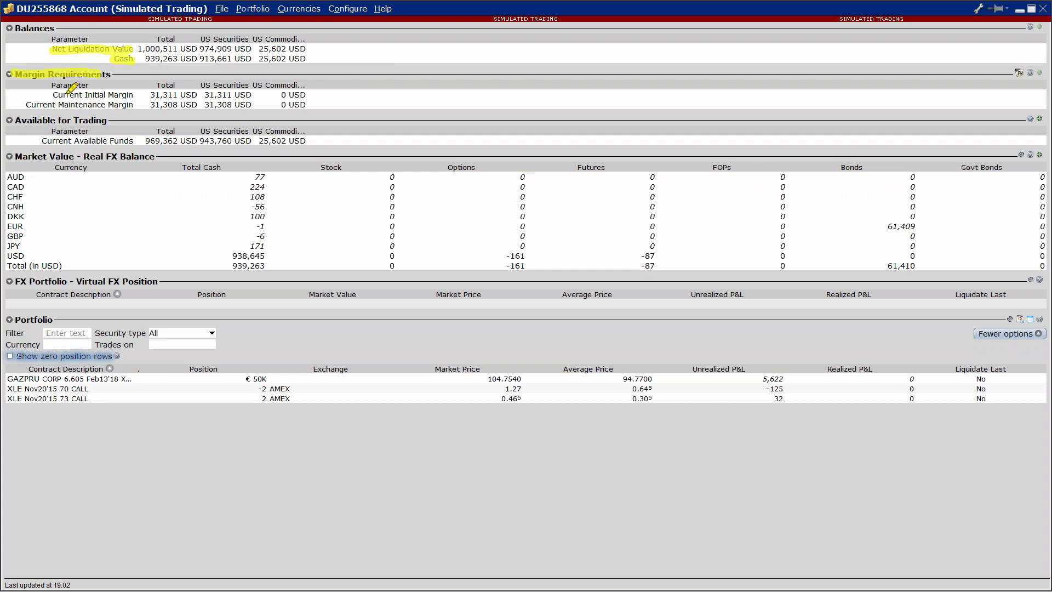
click(45, 95)
click(21, 104)
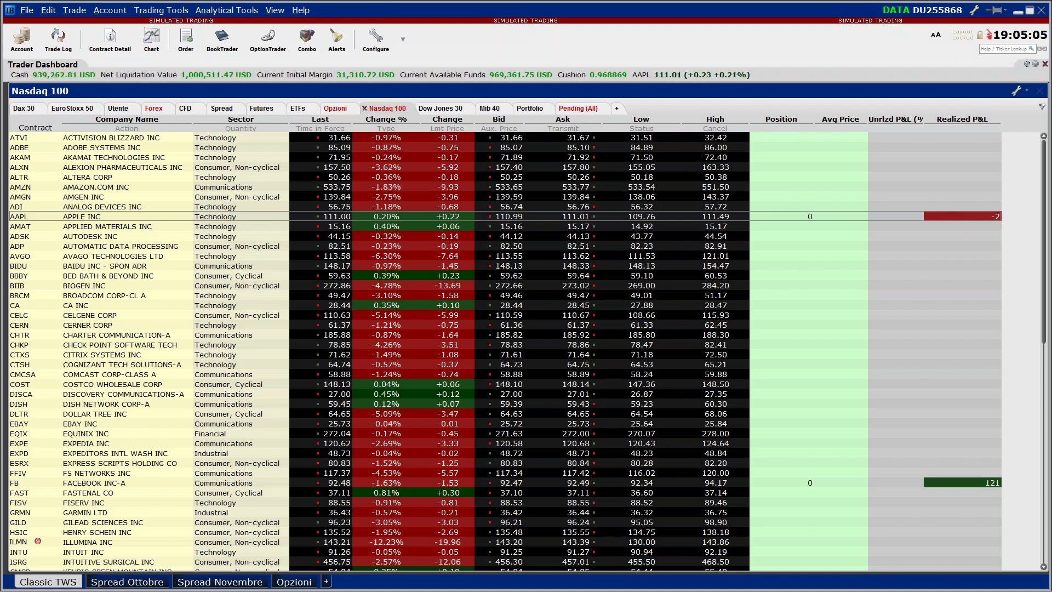
Prepare a GTC limit order to buy 800 Apple shares at 111.01 from the Nasdaq 100 watchlist and check its margin impact.
click(589, 216)
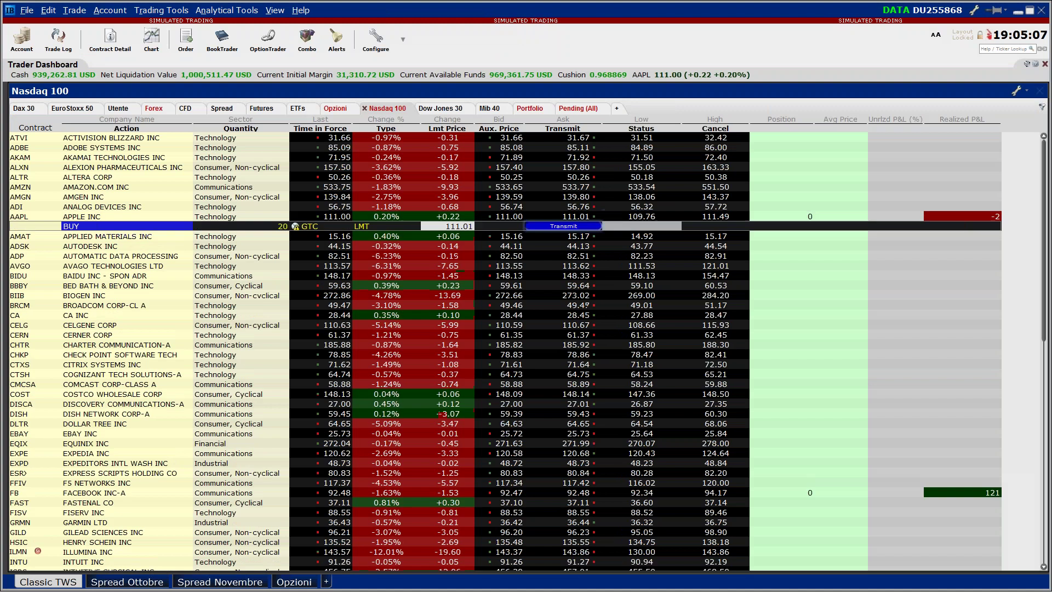
click(279, 226)
text(800)
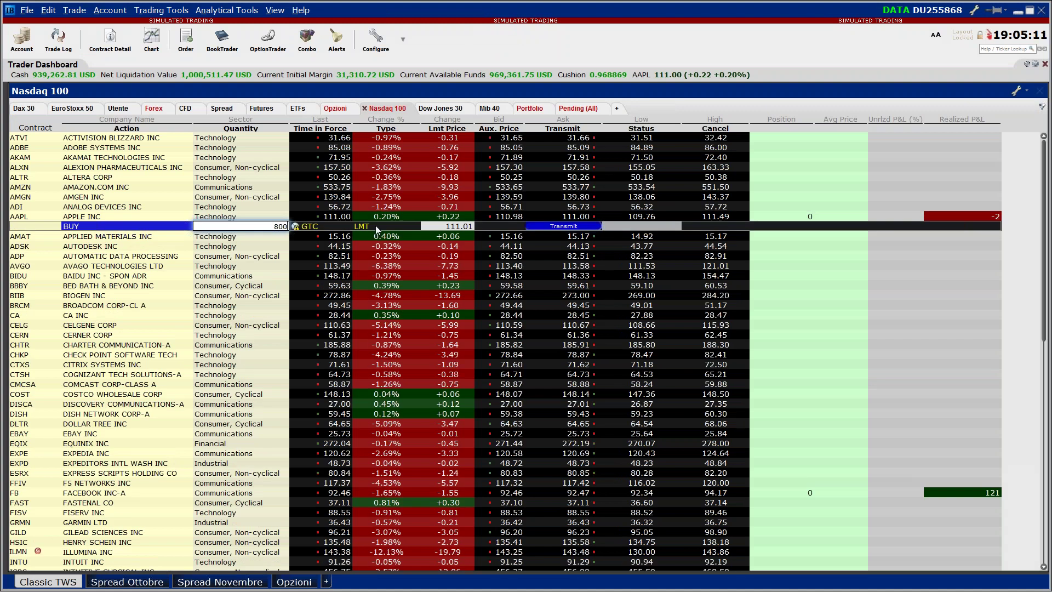
right_click(375, 227)
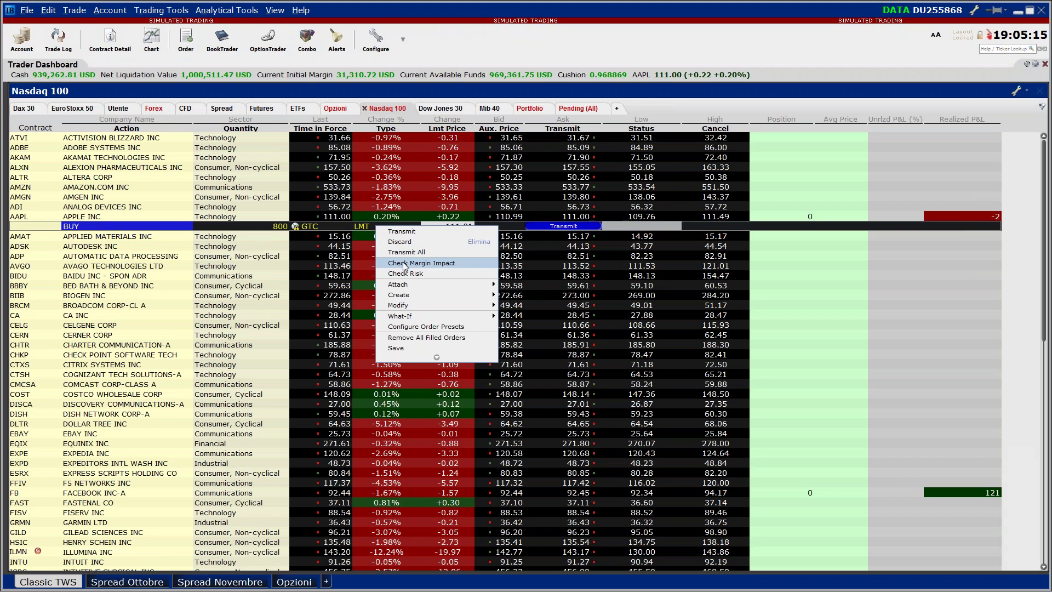
click(404, 264)
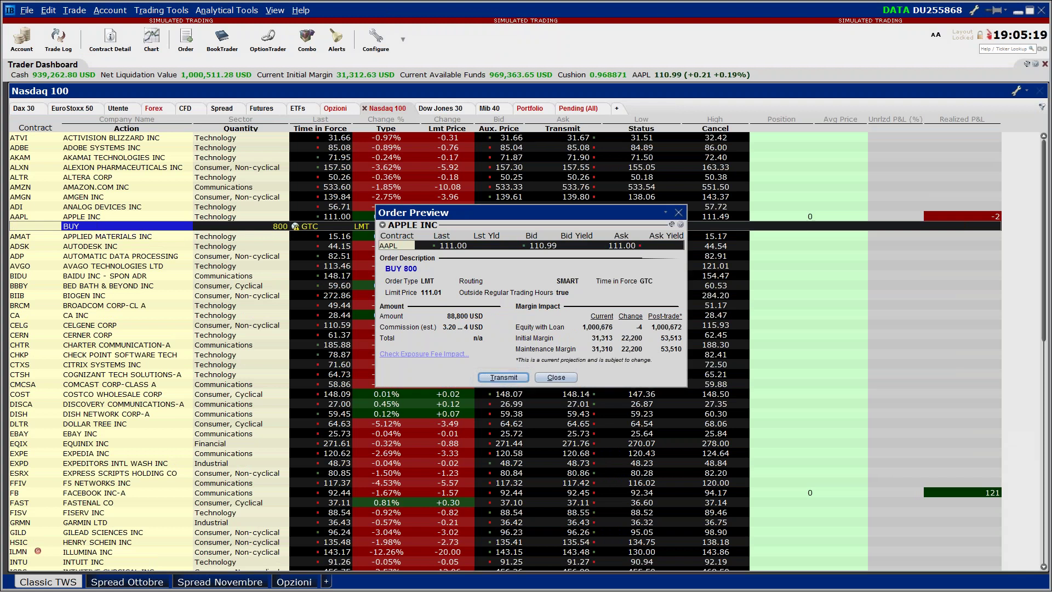
Review the amount, limit price and initial margin change in the order preview, and discard the Apple buy order.
drag(509, 339, 554, 336)
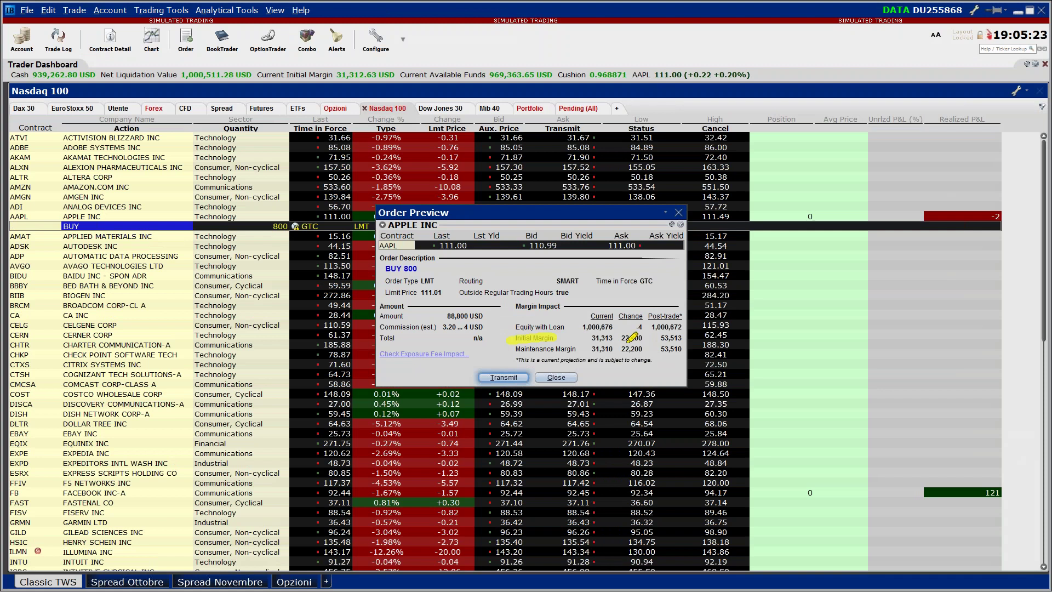
drag(622, 337, 642, 336)
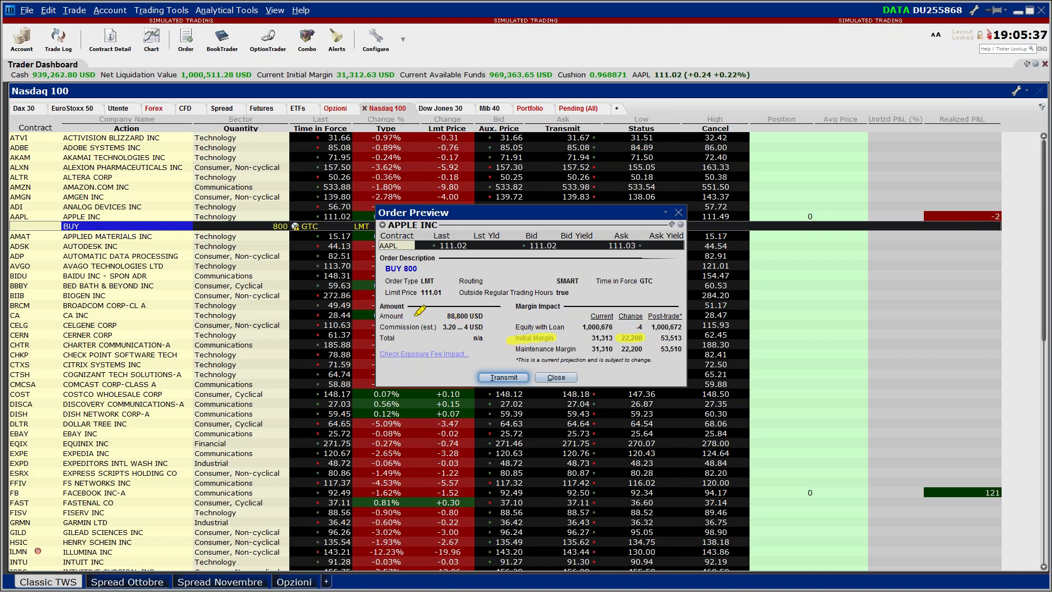
drag(444, 316, 488, 314)
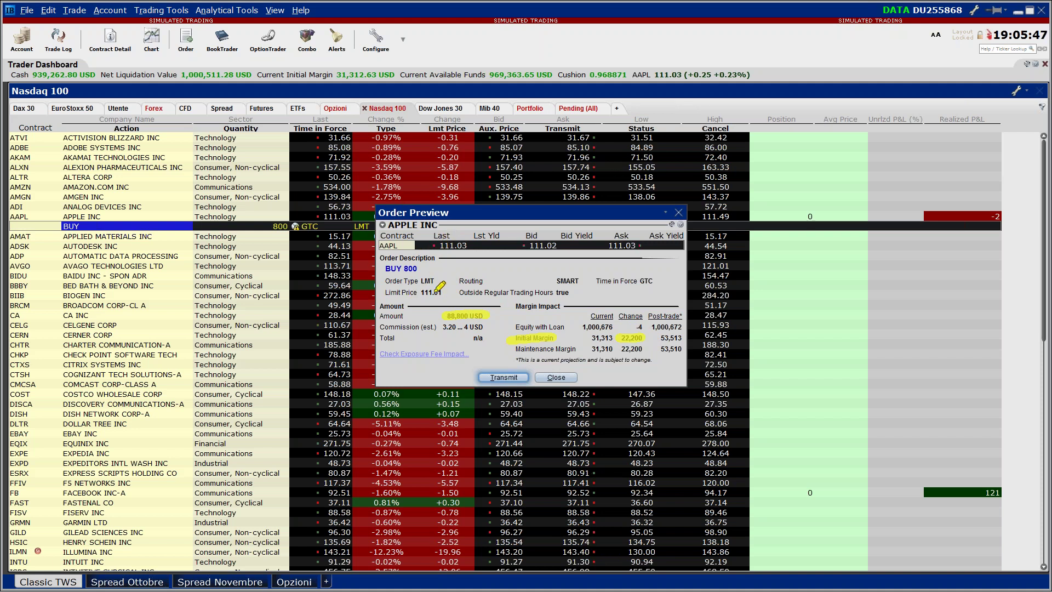
mouse_move(423, 298)
mouse_down()
mouse_move(447, 287)
mouse_move(447, 301)
mouse_move(427, 286)
mouse_up()
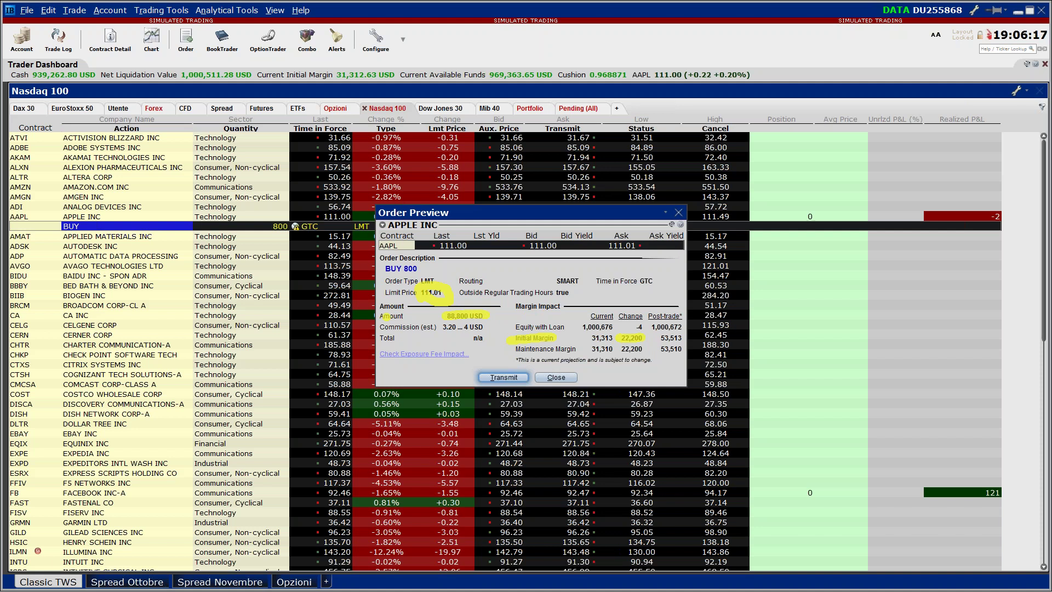
key(e)
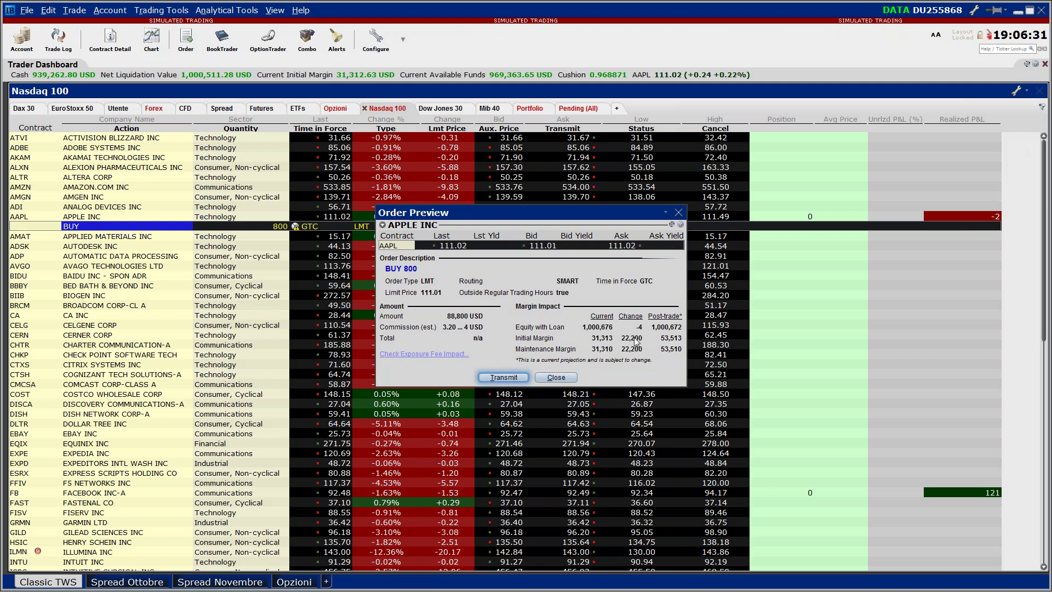
drag(625, 340, 641, 343)
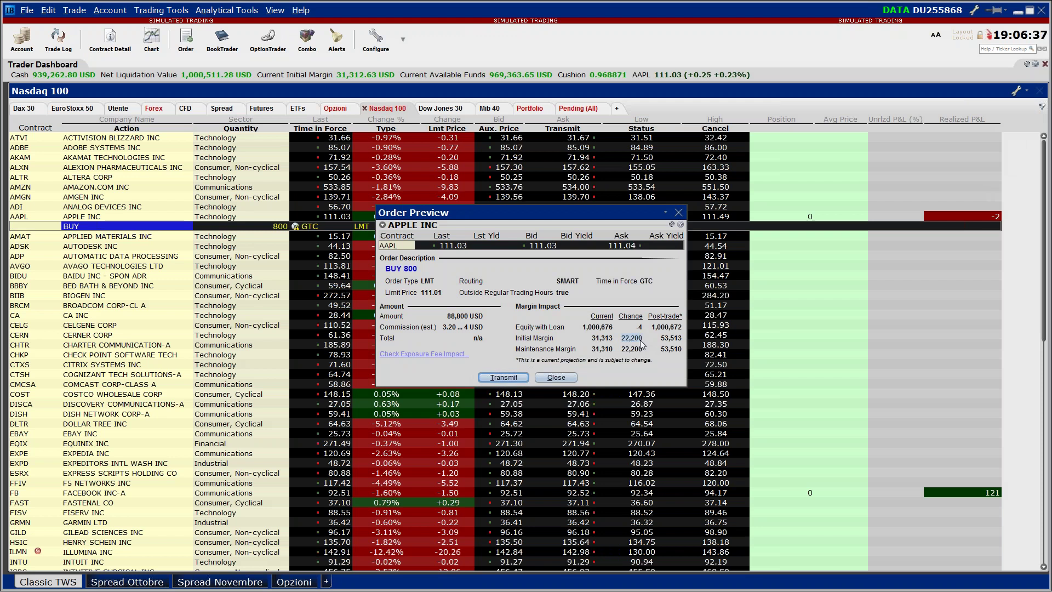
click(679, 213)
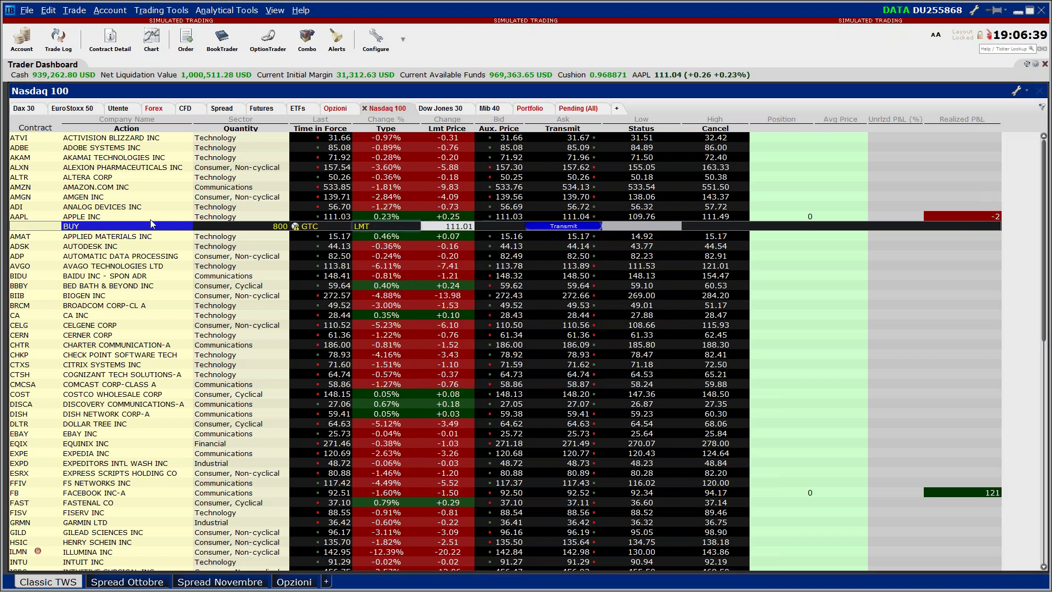
right_click(35, 226)
click(50, 242)
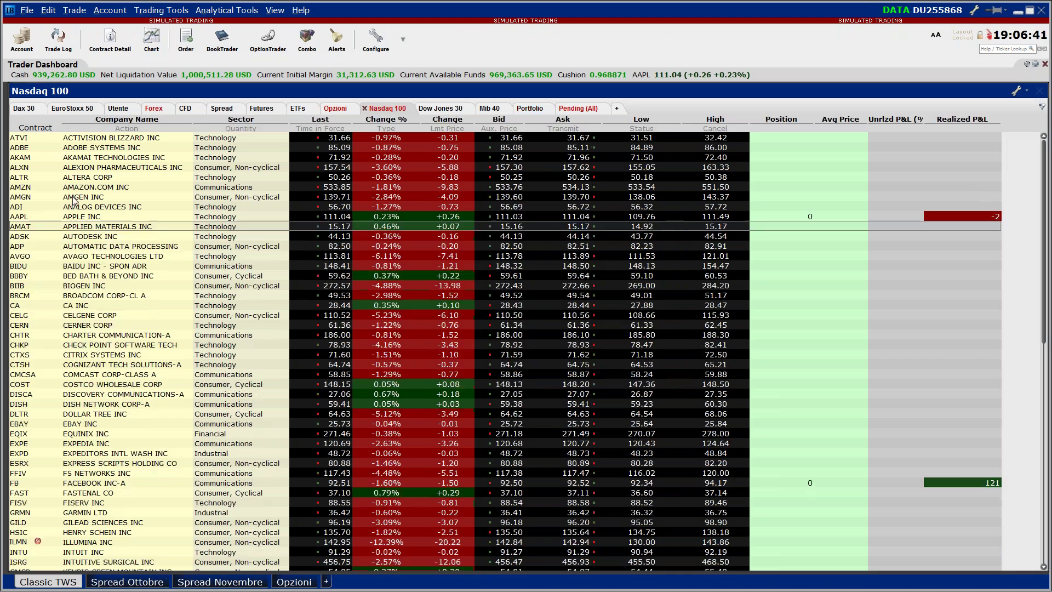
View the E-mini S&P 500 contract description from the Futures watchlist and examine its intraday and overnight initial margins.
click(272, 109)
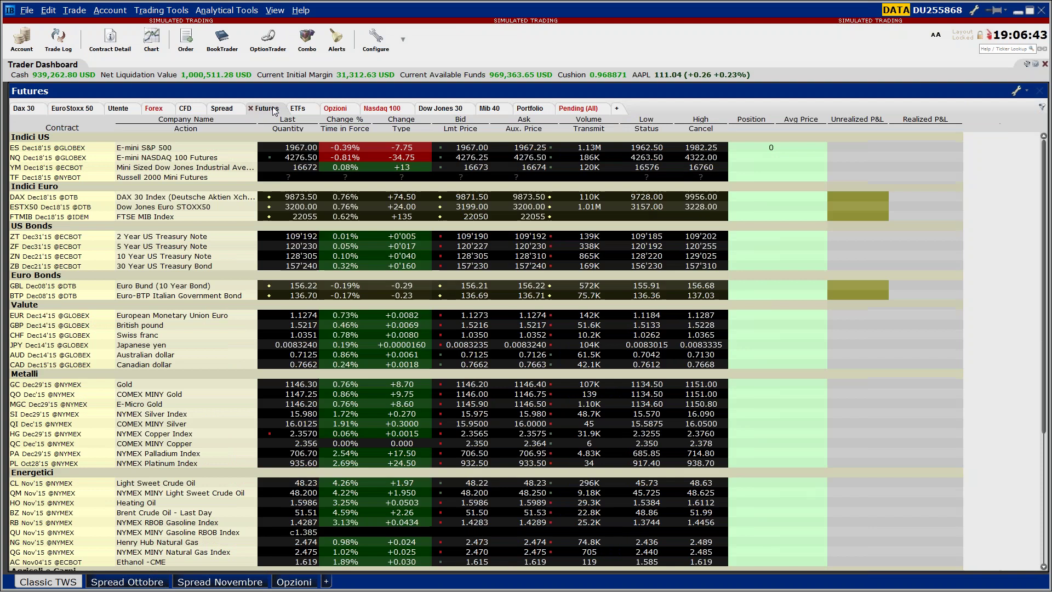
click(79, 150)
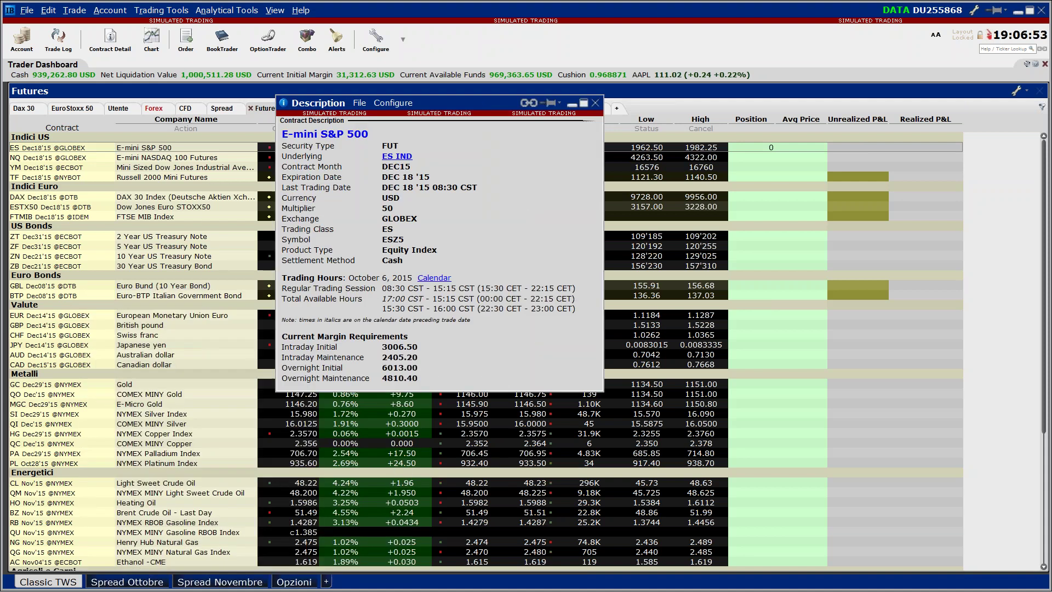
drag(286, 347, 417, 346)
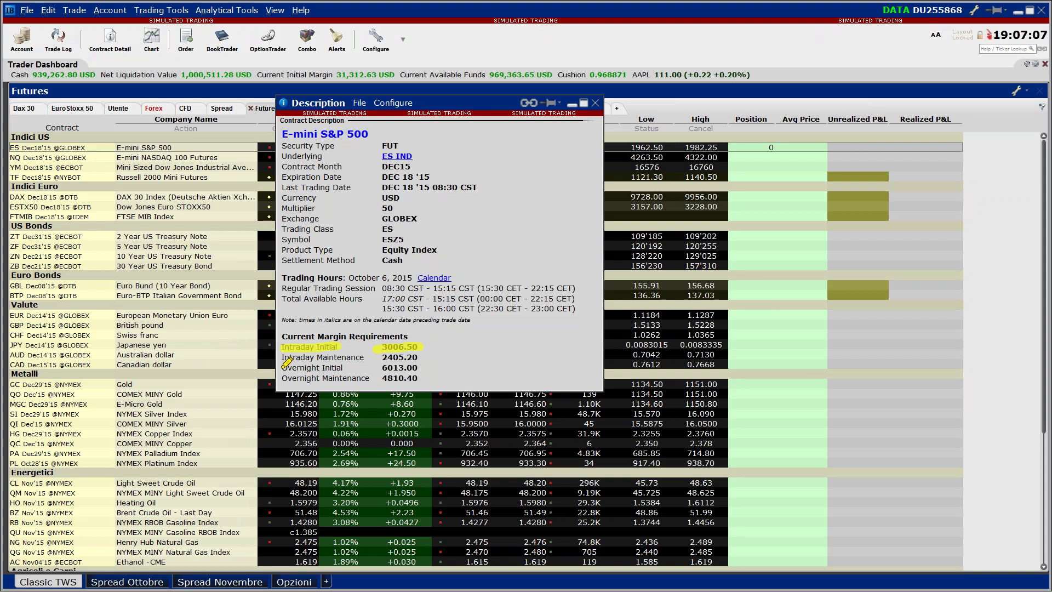
drag(283, 368, 427, 368)
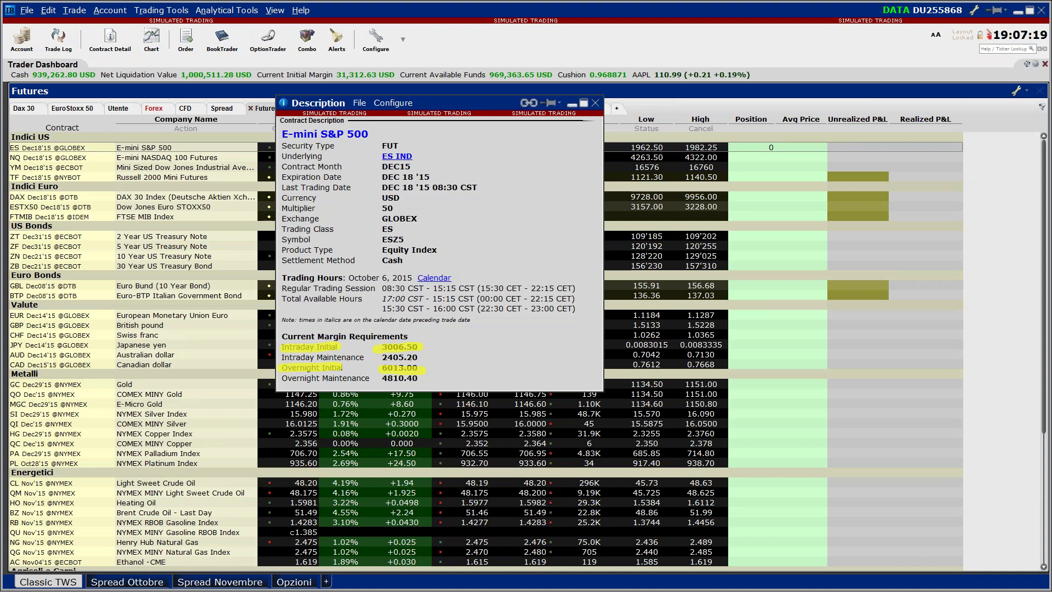
key(e)
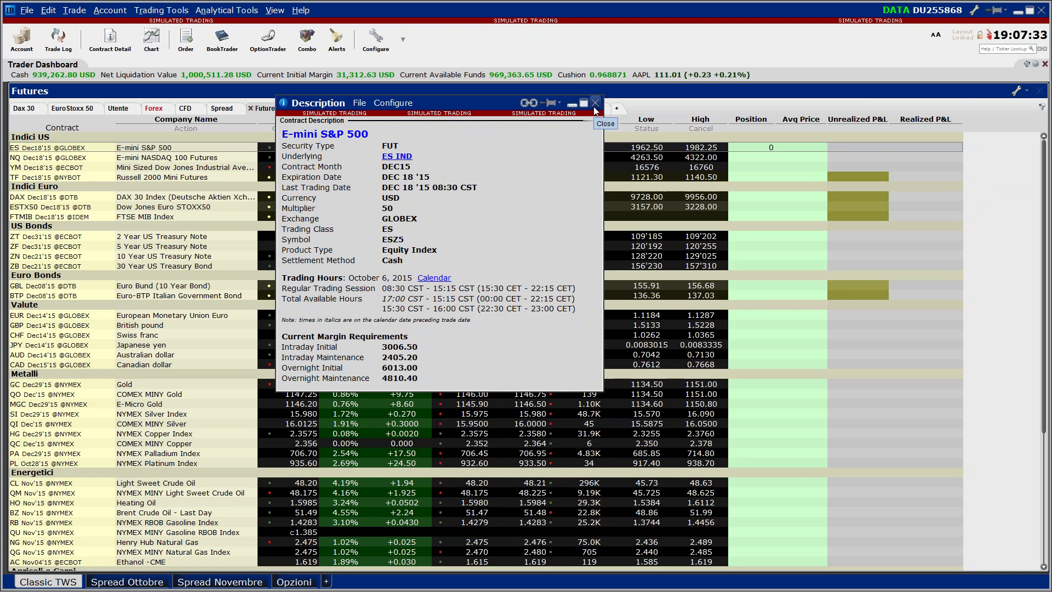
click(594, 106)
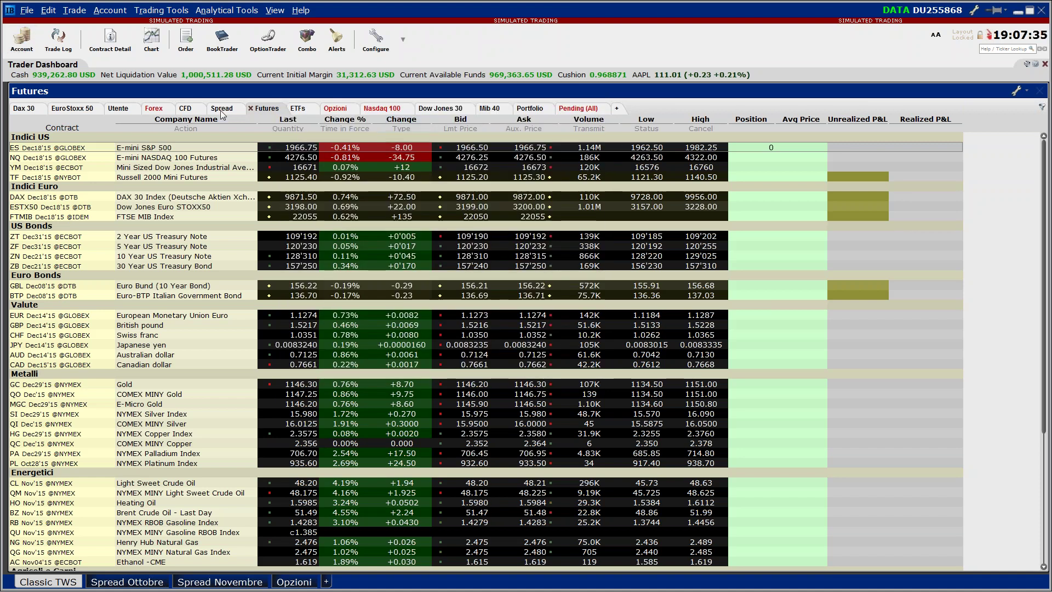
Return to the Nasdaq 100 watchlist and transmit a GTC limit order to buy 200 Apple shares at 111.03.
click(371, 107)
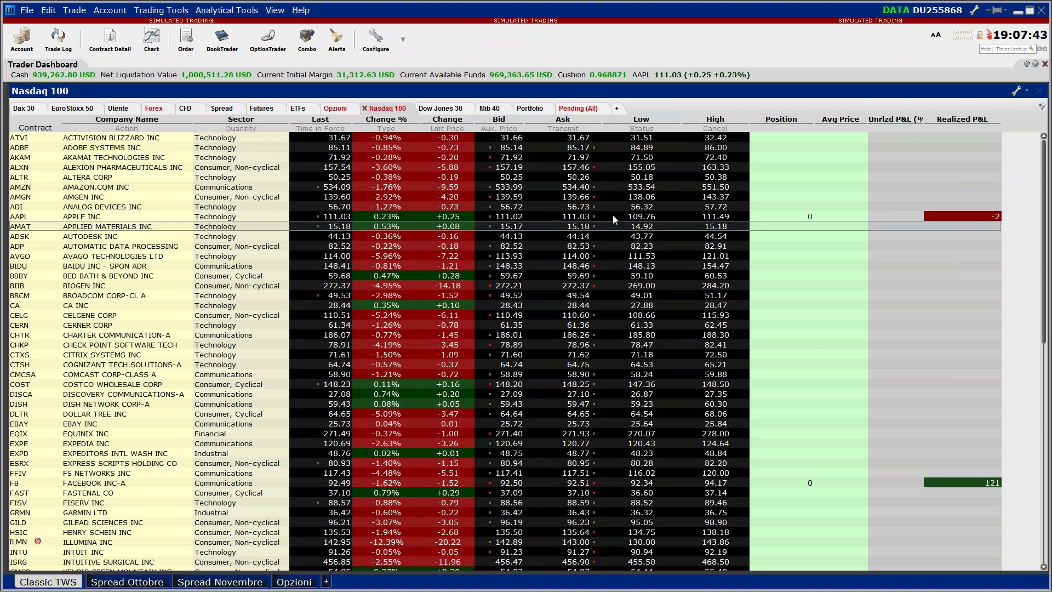
click(408, 218)
text(200)
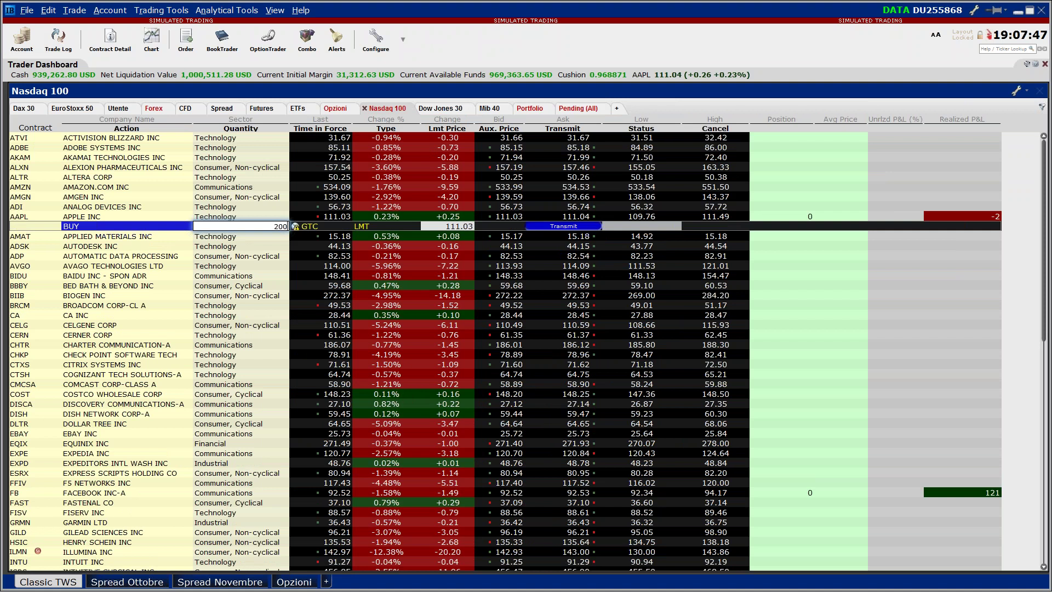
key(Return)
click(351, 227)
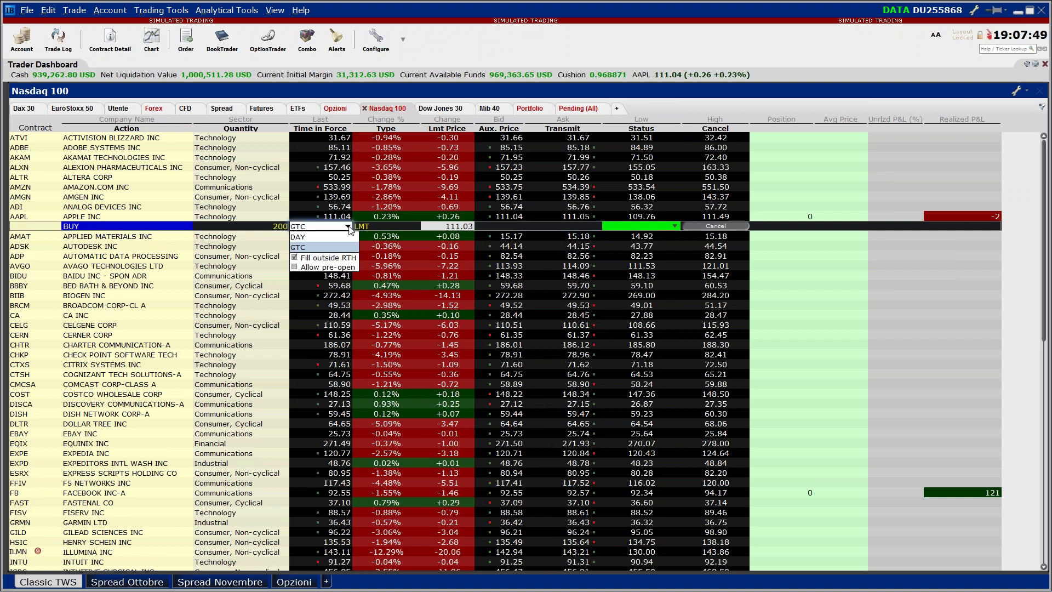
click(373, 241)
click(537, 226)
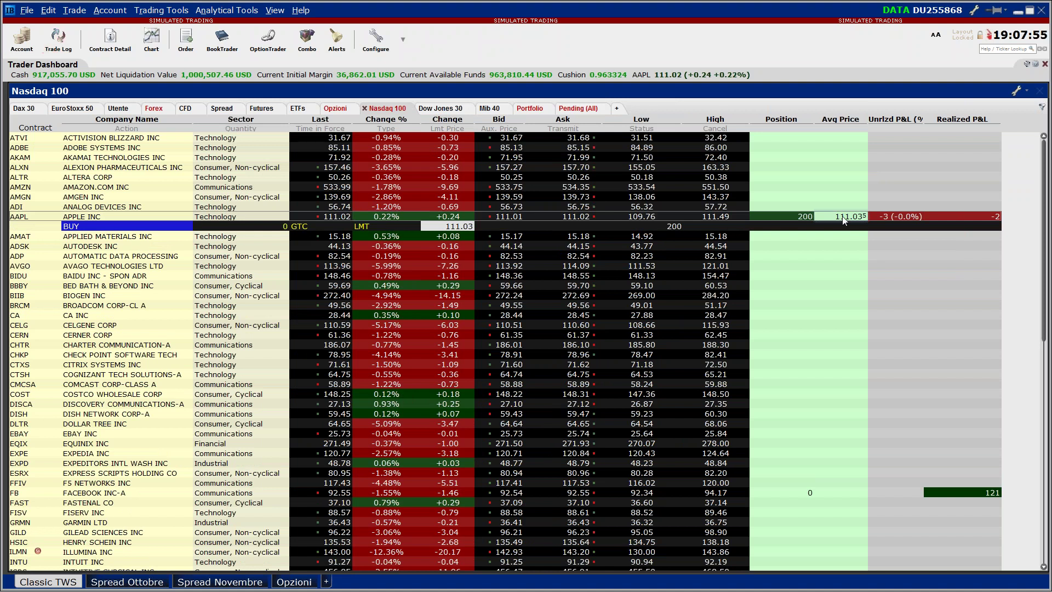
Prepare a limit order at 111.01 closing the 200-share Apple position and review its margin impact without transmitting it.
right_click(559, 215)
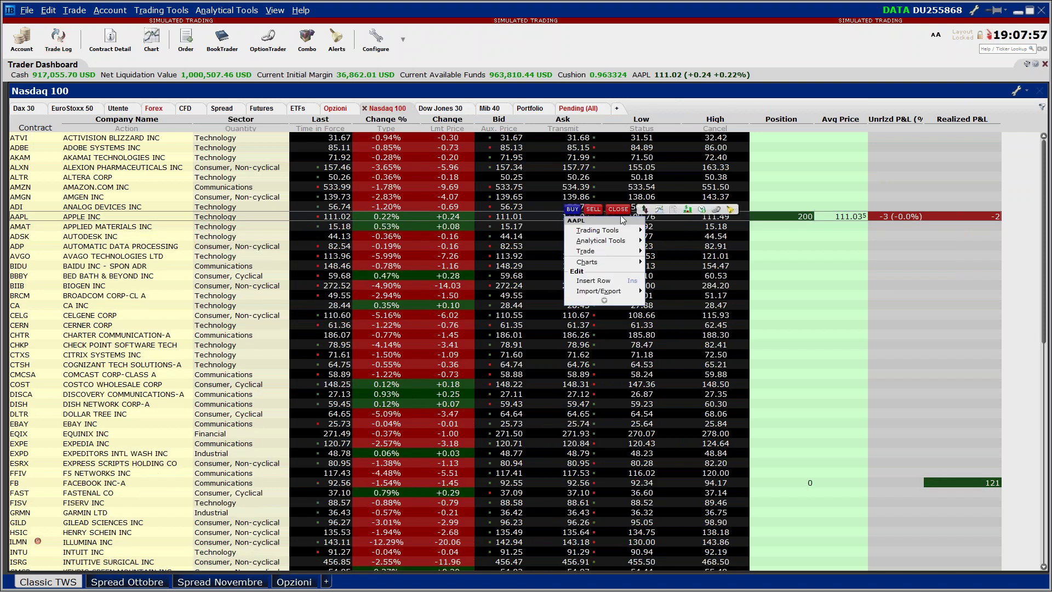
click(623, 210)
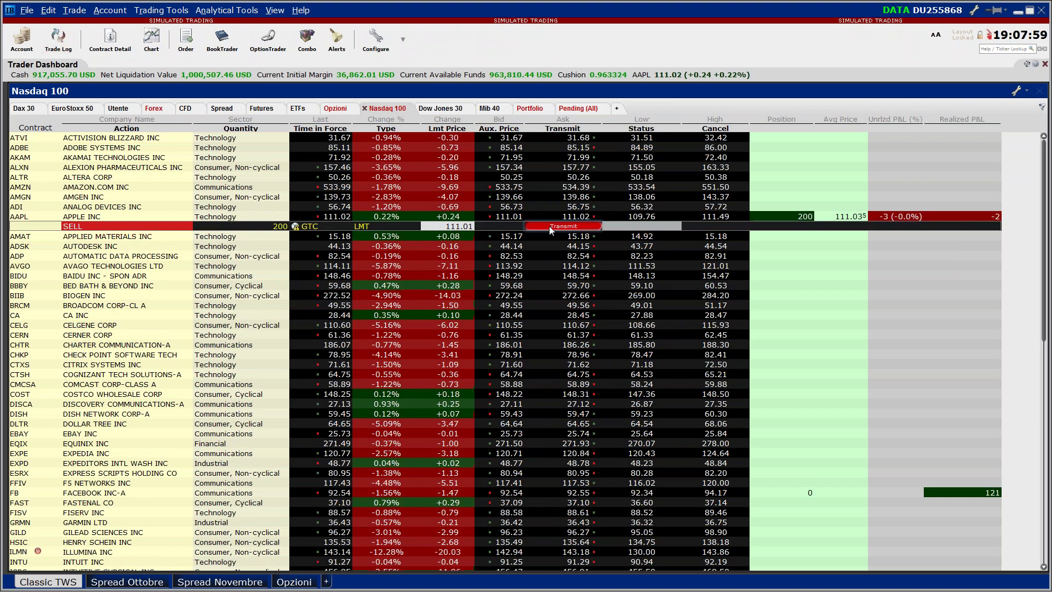
right_click(518, 229)
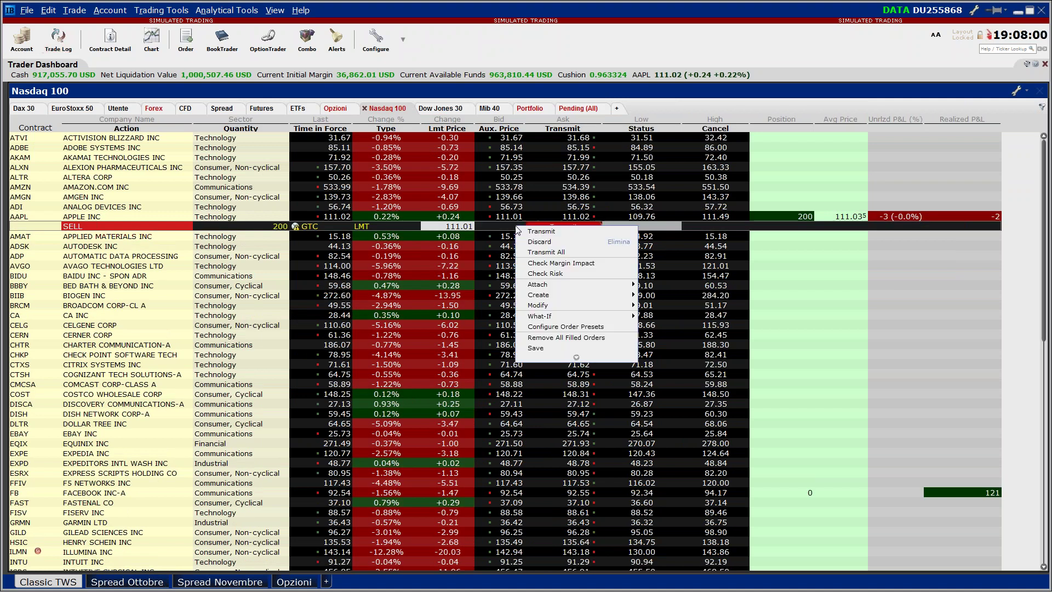
click(540, 263)
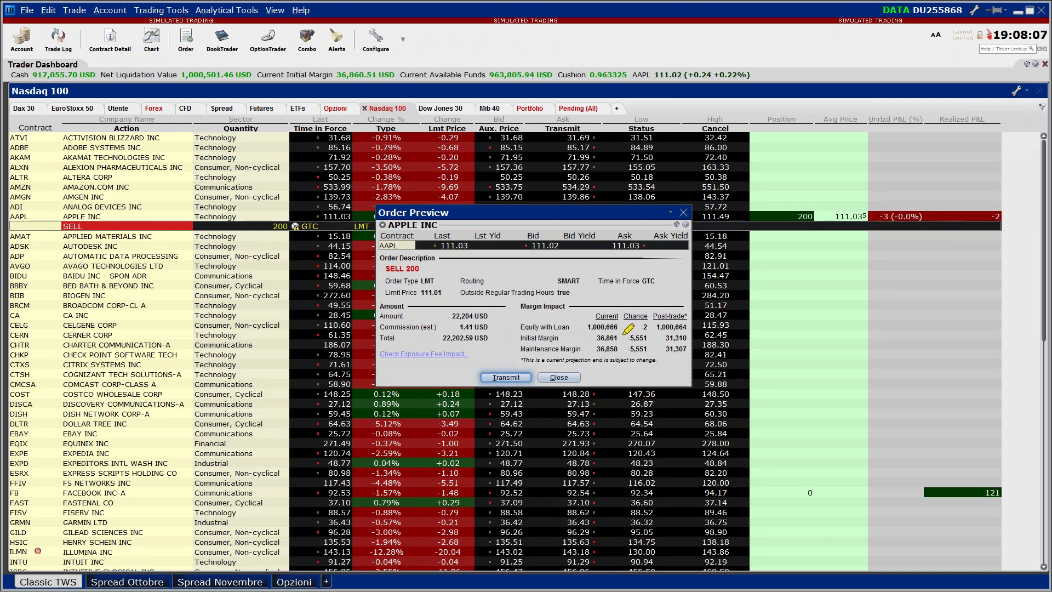
drag(514, 338, 559, 337)
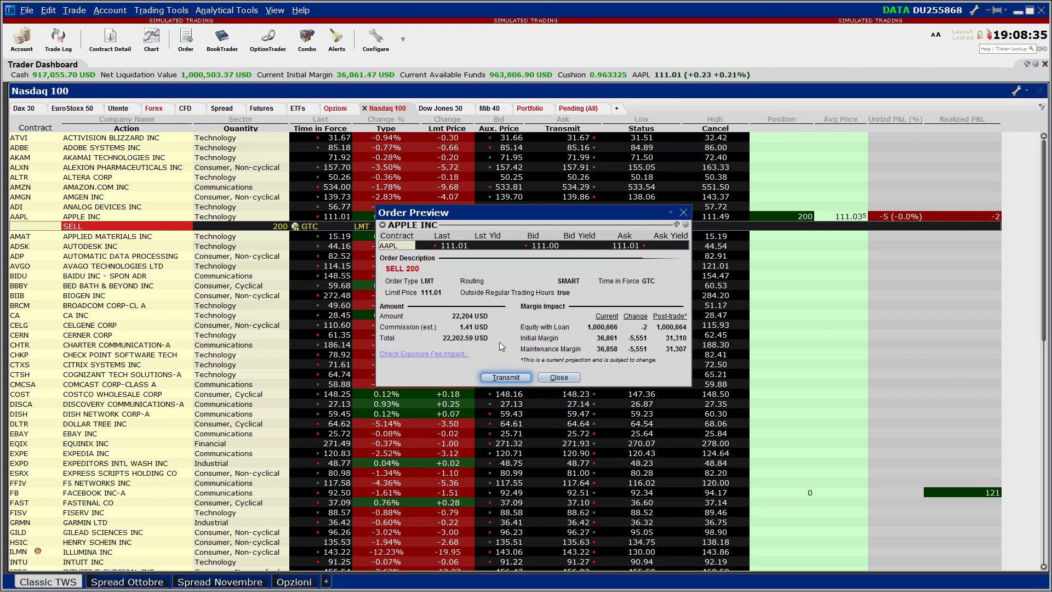
click(558, 377)
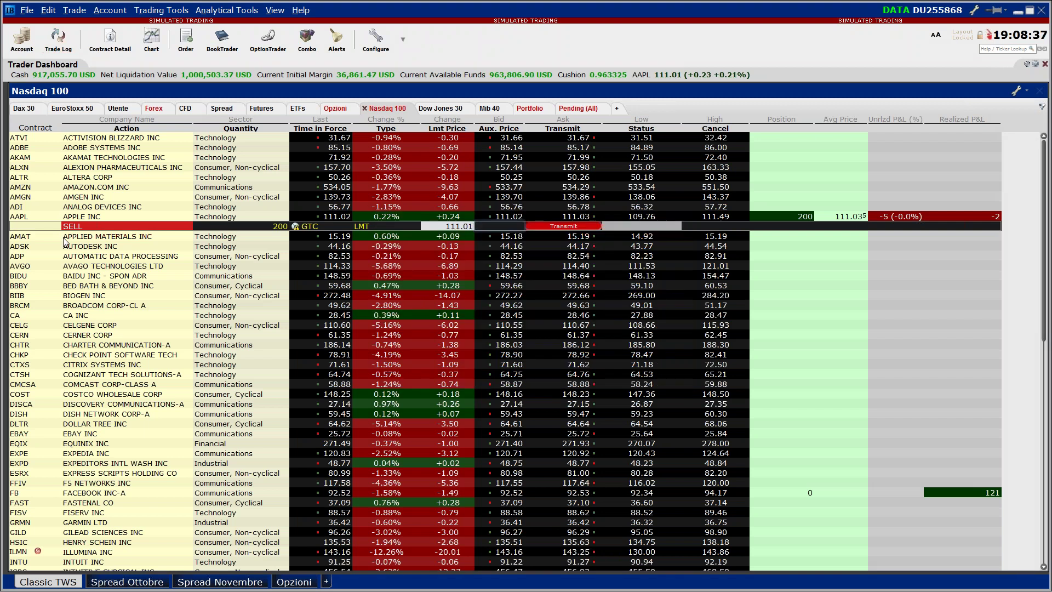
Discard the untransmitted Apple sell order and check the open positions on the Portfolio page before returning to the Nasdaq 100 watchlist.
right_click(57, 226)
click(77, 242)
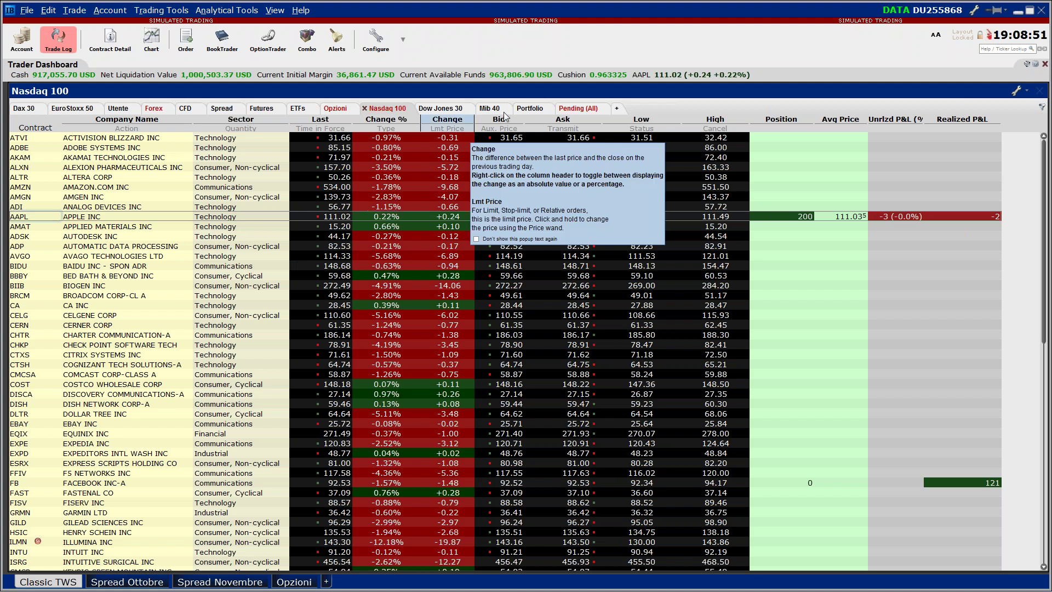
click(525, 108)
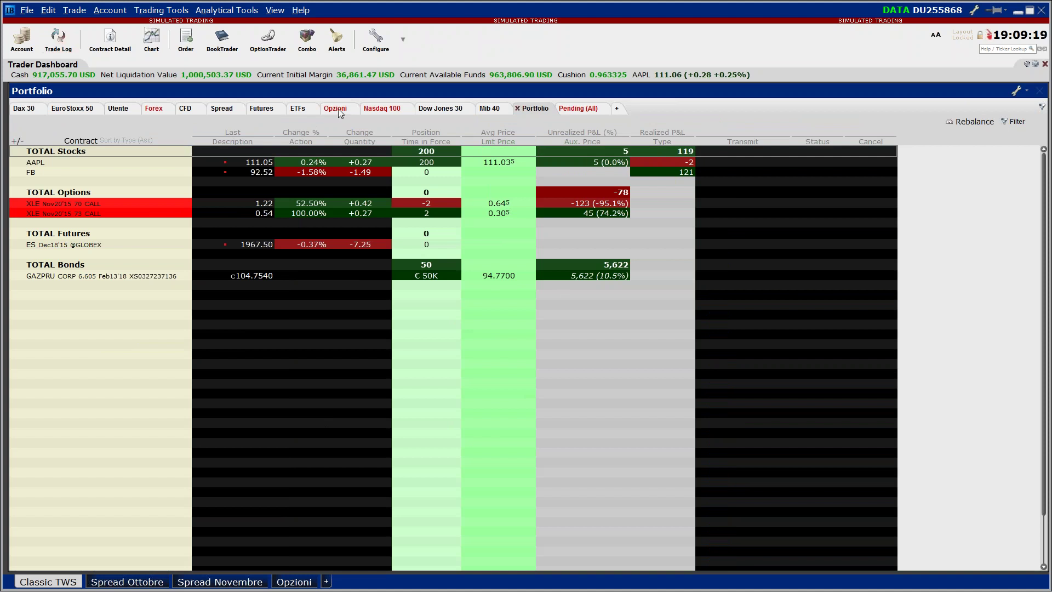
click(369, 108)
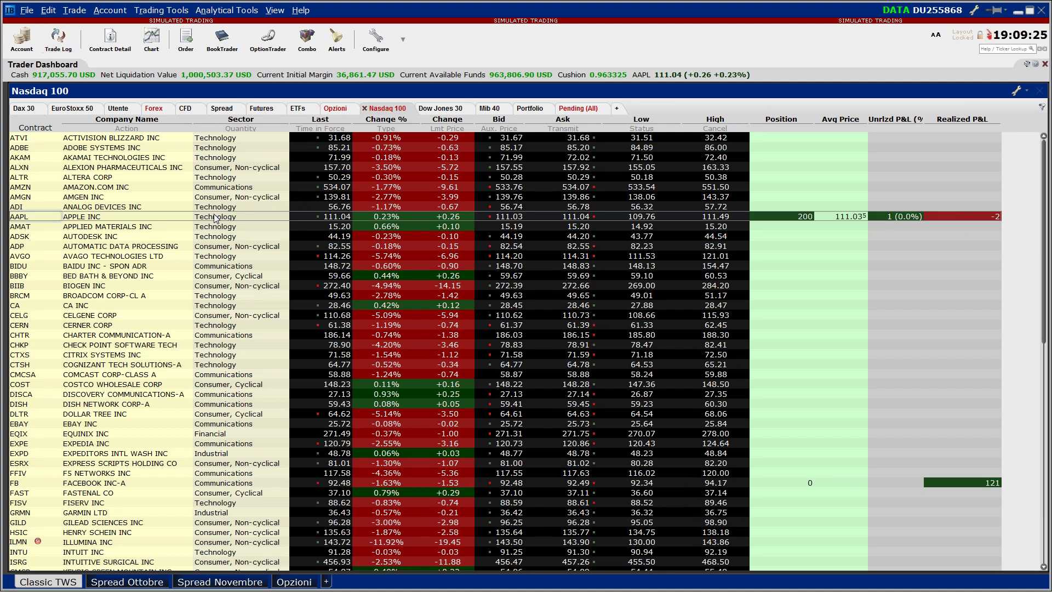
Open the account window and examine the current initial and maintenance margins under Margin Requirements.
click(30, 41)
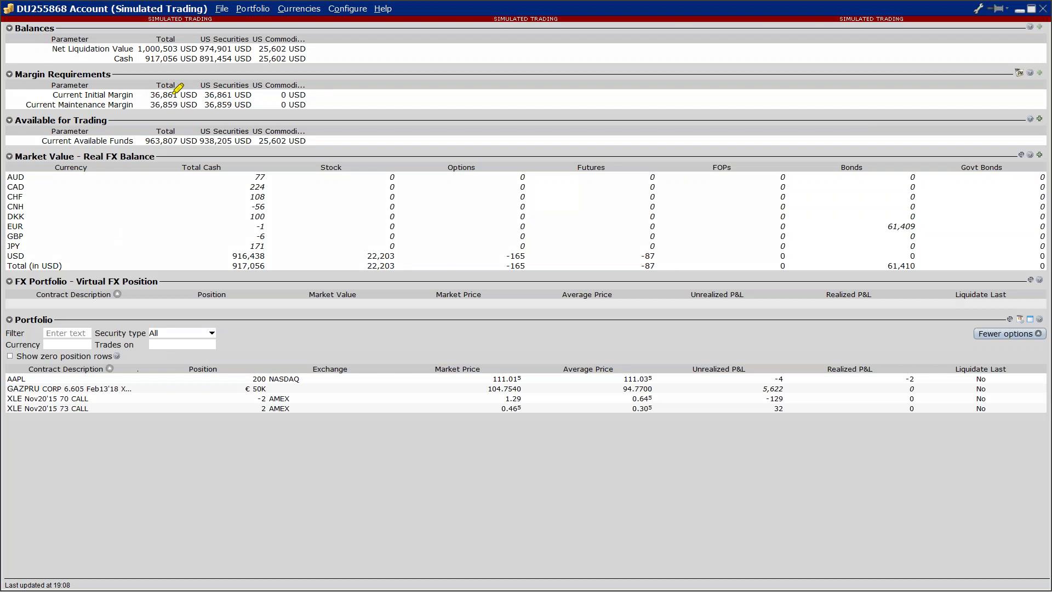
drag(150, 95, 176, 94)
mouse_move(37, 105)
mouse_down()
mouse_move(129, 105)
mouse_move(114, 62)
mouse_move(95, 73)
mouse_move(116, 58)
mouse_move(122, 73)
mouse_up()
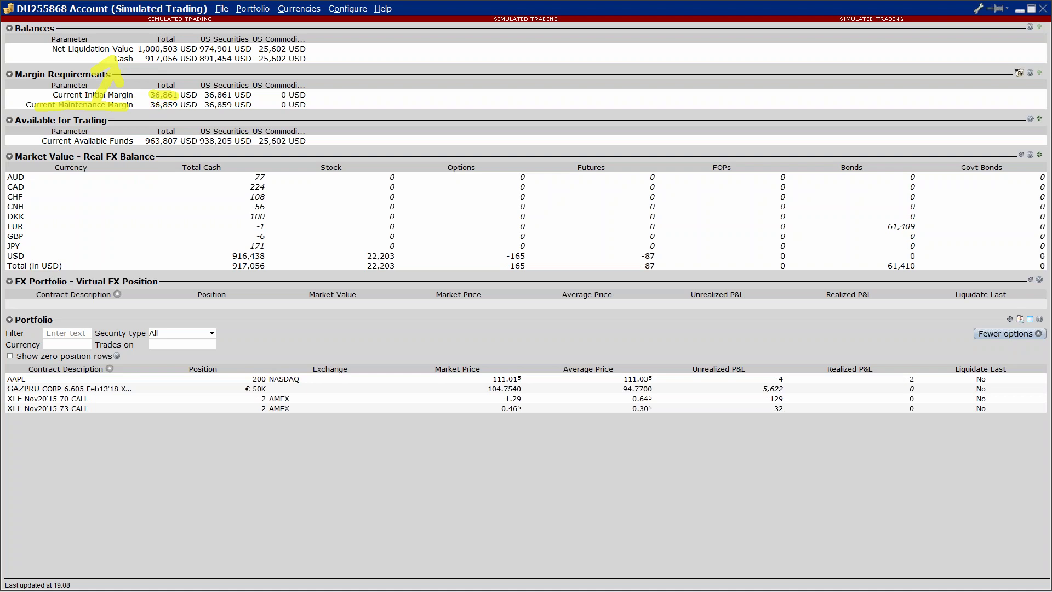
key(Escape)
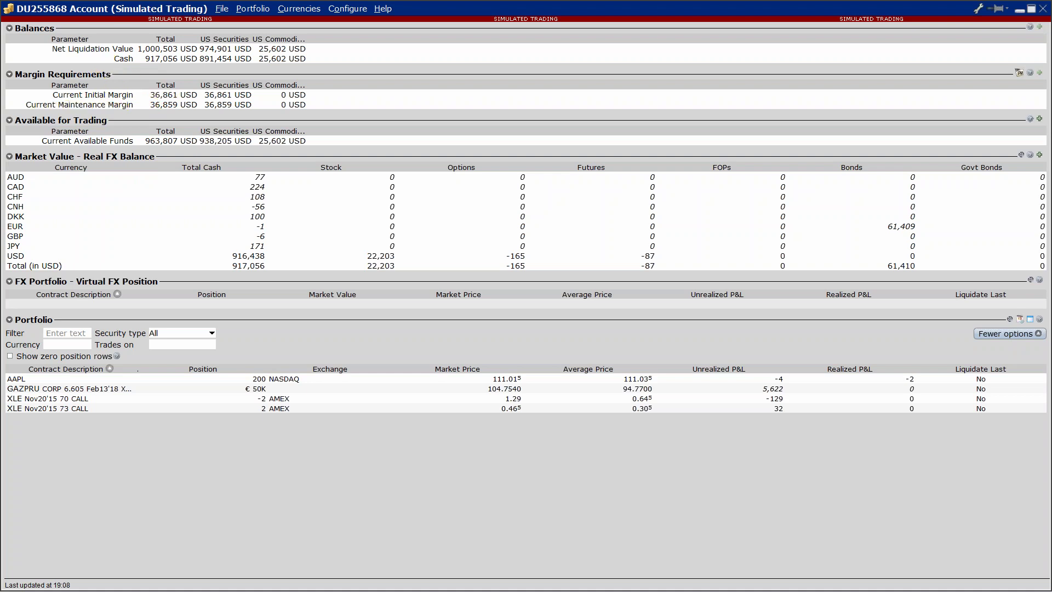
mouse_move(150, 105)
mouse_down()
mouse_move(186, 106)
mouse_move(146, 106)
mouse_up()
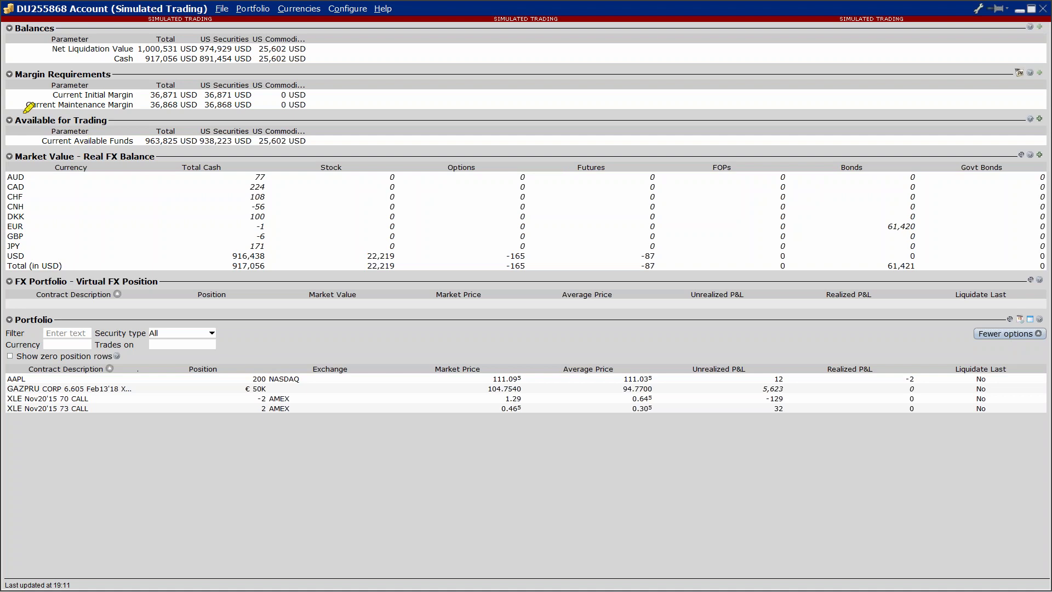
Examine the current available funds under Available for Trading and the cash and stock columns under Market Value - Real FX Balance.
drag(11, 120, 108, 119)
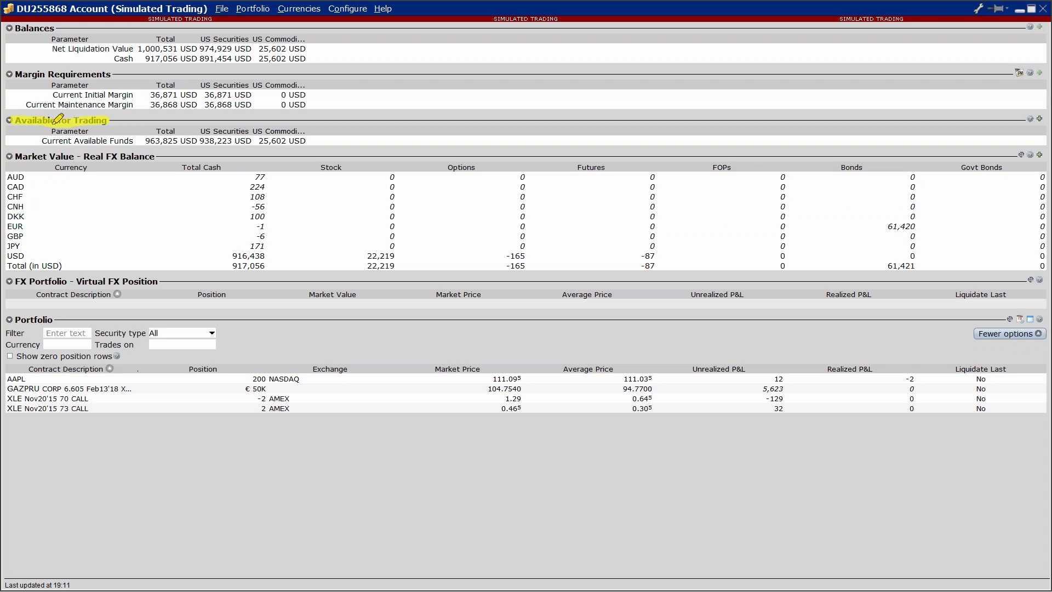
key(Escape)
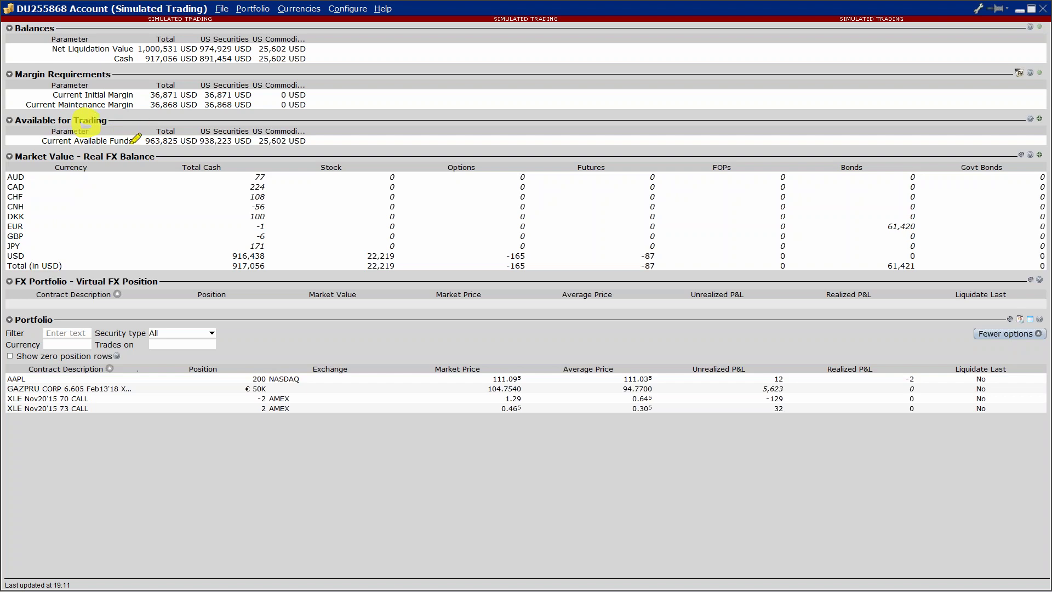
mouse_move(44, 138)
mouse_down()
mouse_move(129, 142)
mouse_move(115, 141)
mouse_up()
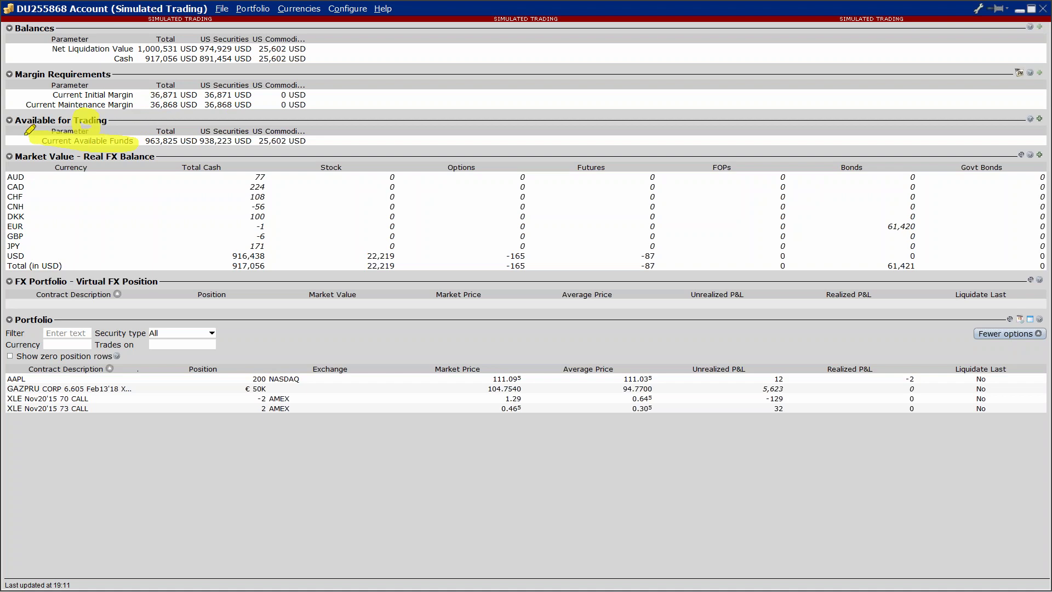
key(Escape)
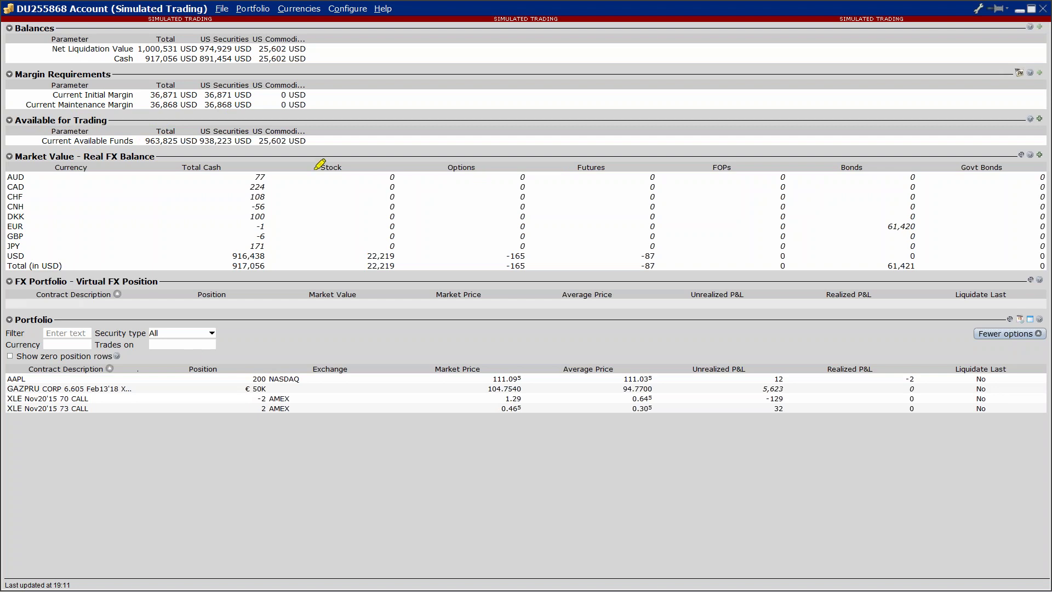
drag(303, 163, 398, 241)
drag(481, 125, 396, 241)
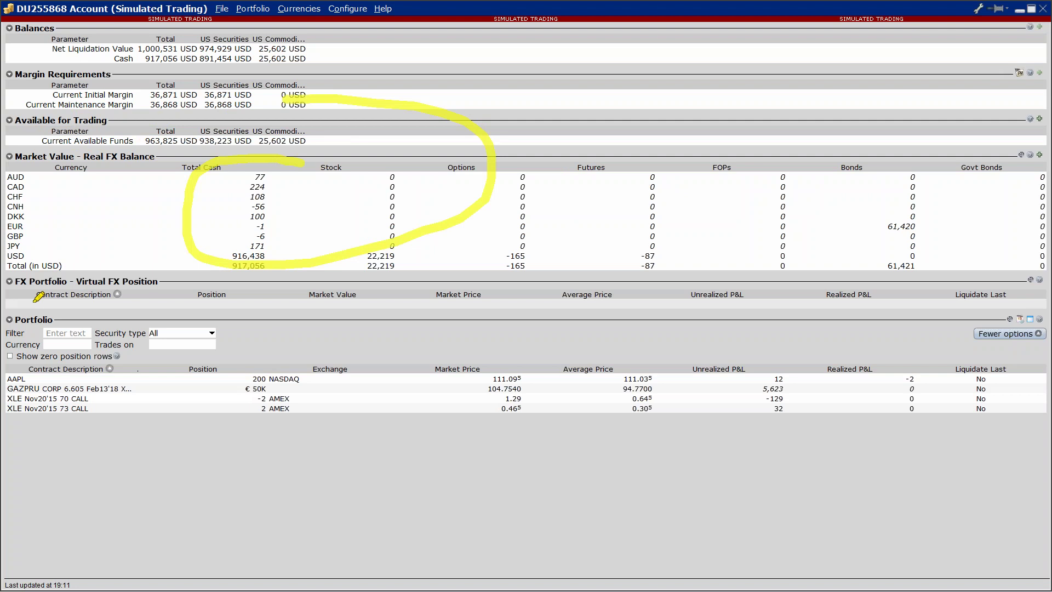
key(Escape)
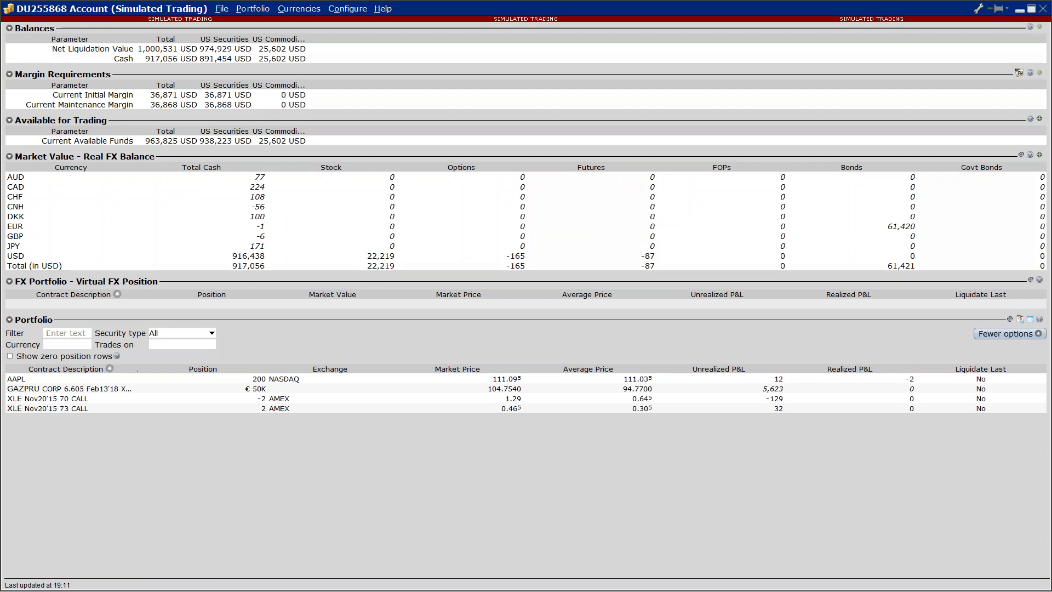
Check the FX Portfolio - Virtual FX Position section for open currency positions and close the account window.
drag(15, 280, 155, 279)
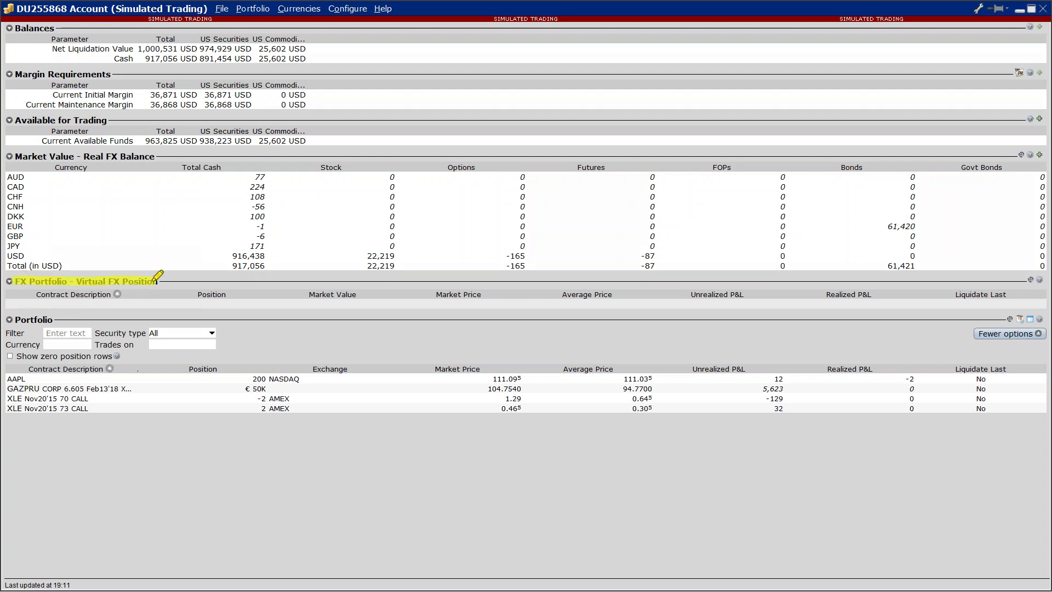
click(42, 306)
click(74, 303)
click(129, 309)
click(219, 307)
click(279, 301)
click(335, 302)
click(441, 303)
click(513, 303)
click(591, 305)
click(683, 300)
drag(744, 299, 766, 300)
click(828, 297)
click(944, 305)
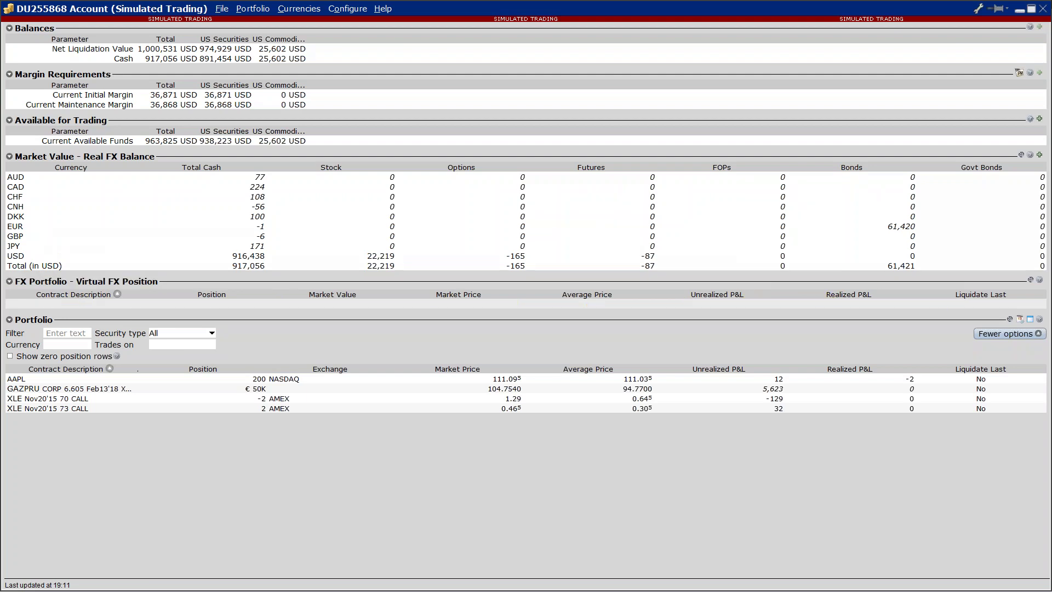
click(1042, 9)
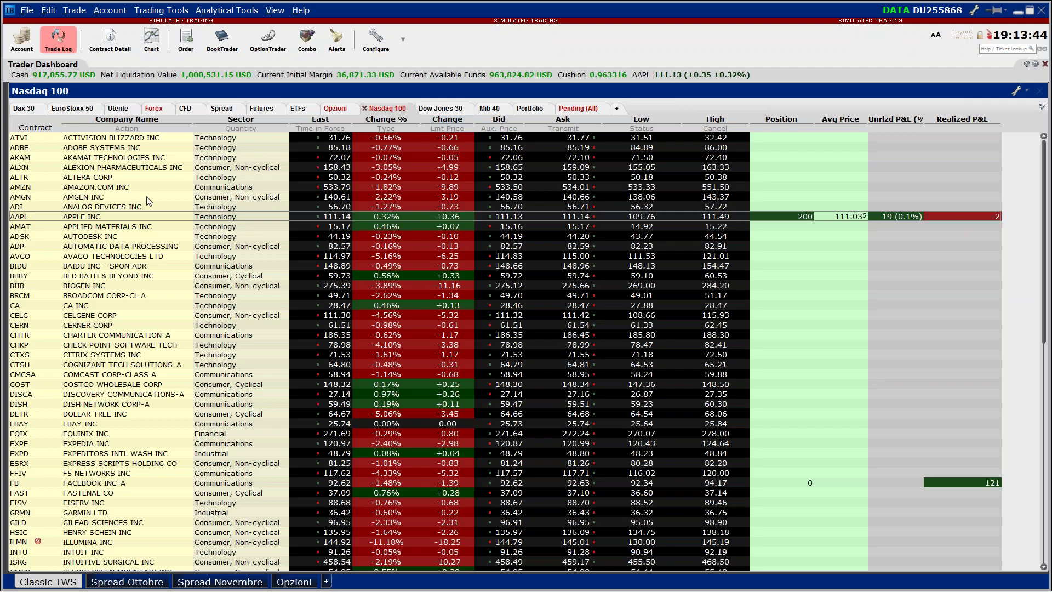
On the Forex watchlist, transmit a GTC limit order to buy 50K USD.CHF at 0.96845.
click(157, 108)
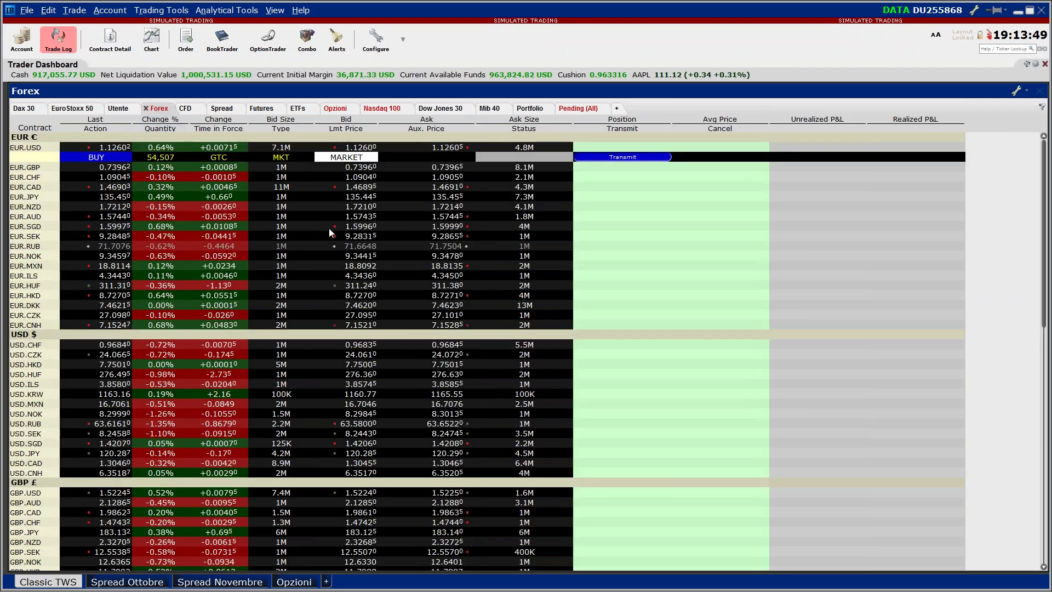
click(28, 345)
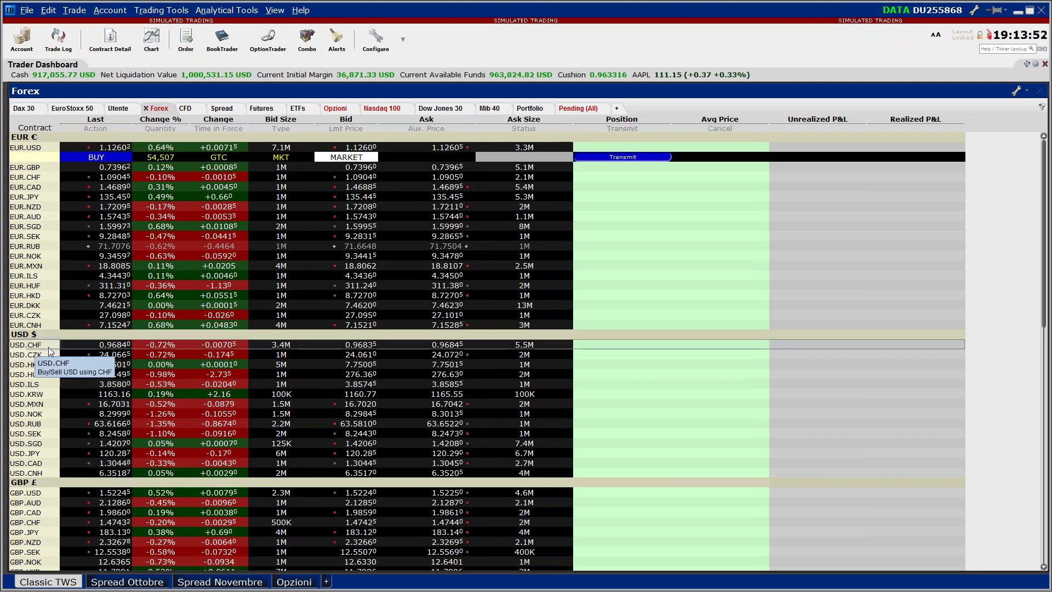
click(449, 345)
click(585, 354)
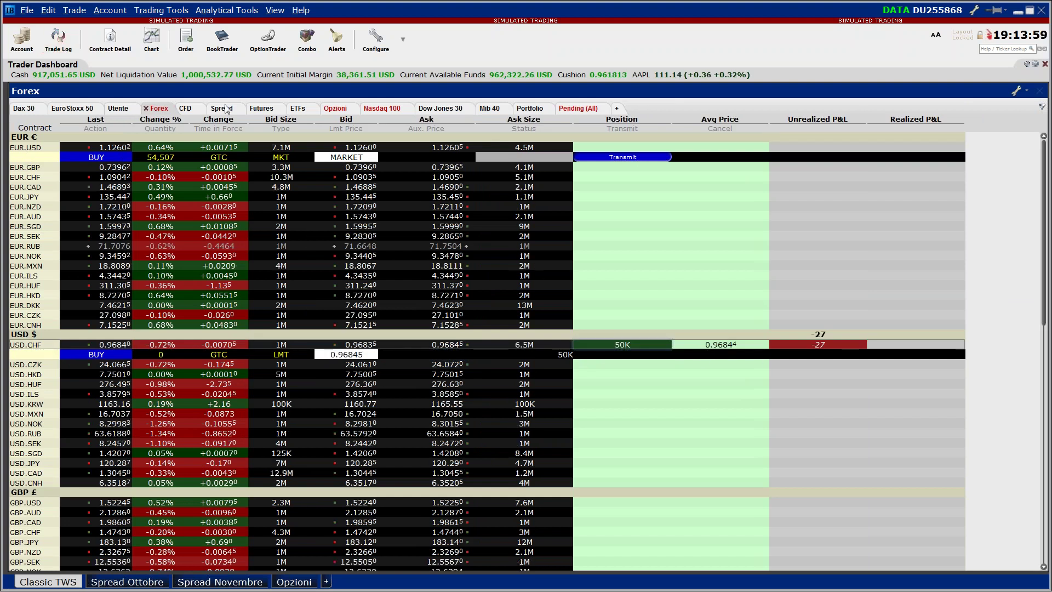
Reopen the account window and compare the USD.CHF entry in the virtual FX portfolio with the positions listed under Portfolio.
click(31, 44)
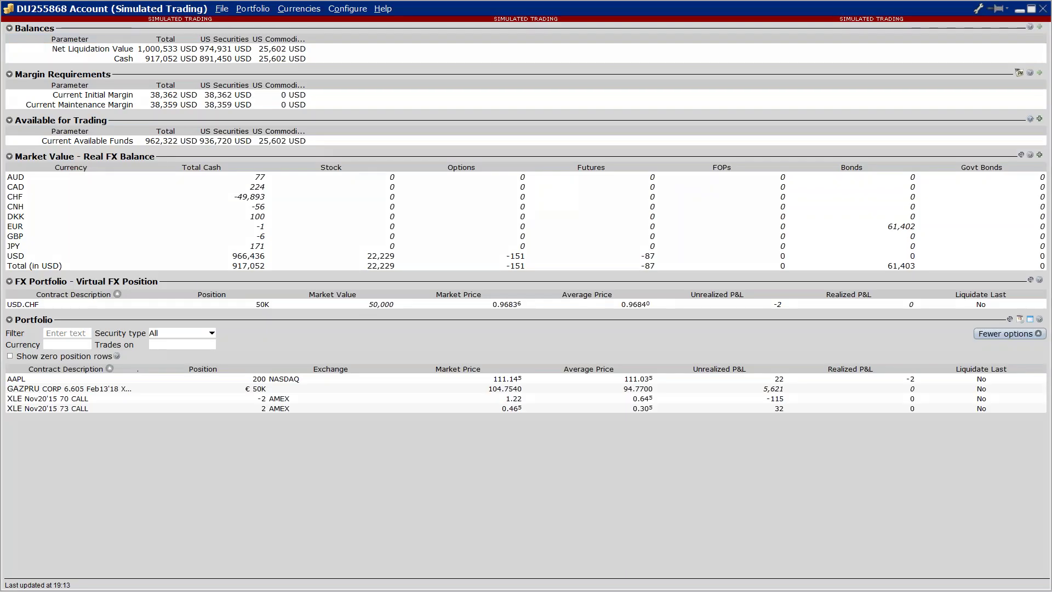
drag(22, 280, 143, 280)
mouse_move(108, 440)
mouse_down()
mouse_move(100, 311)
mouse_move(53, 326)
mouse_move(162, 352)
mouse_up()
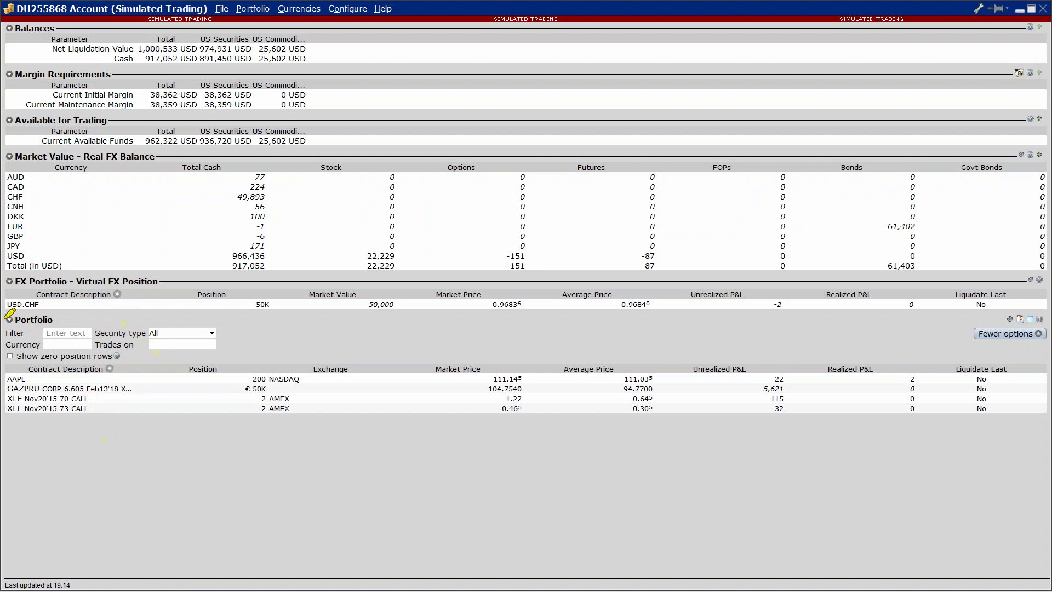
drag(6, 318, 63, 320)
drag(12, 379, 25, 378)
click(100, 401)
click(98, 412)
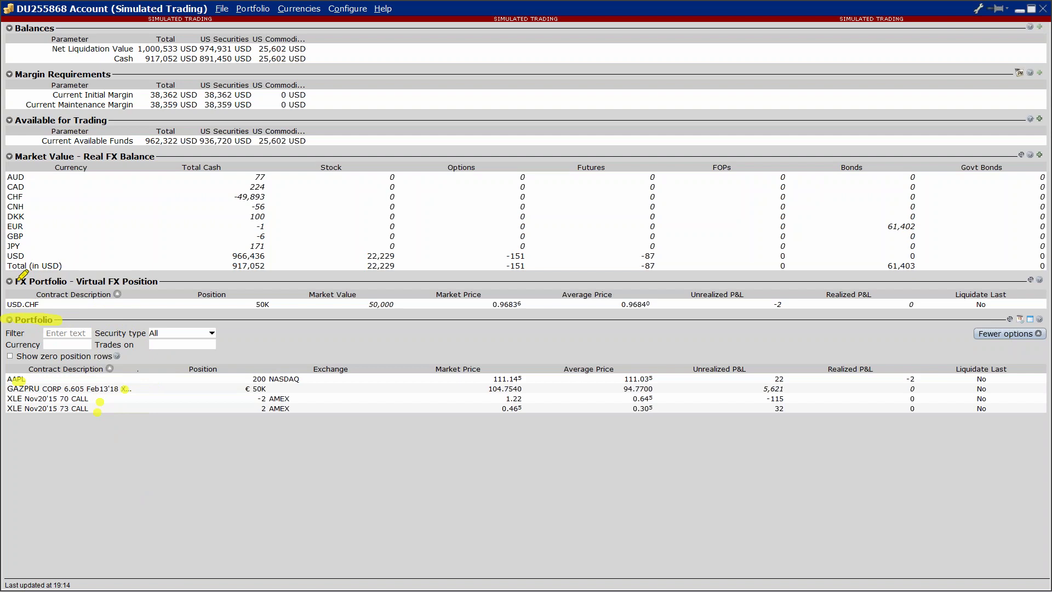
mouse_move(15, 274)
mouse_down()
mouse_move(30, 262)
mouse_move(203, 280)
mouse_move(14, 281)
mouse_up()
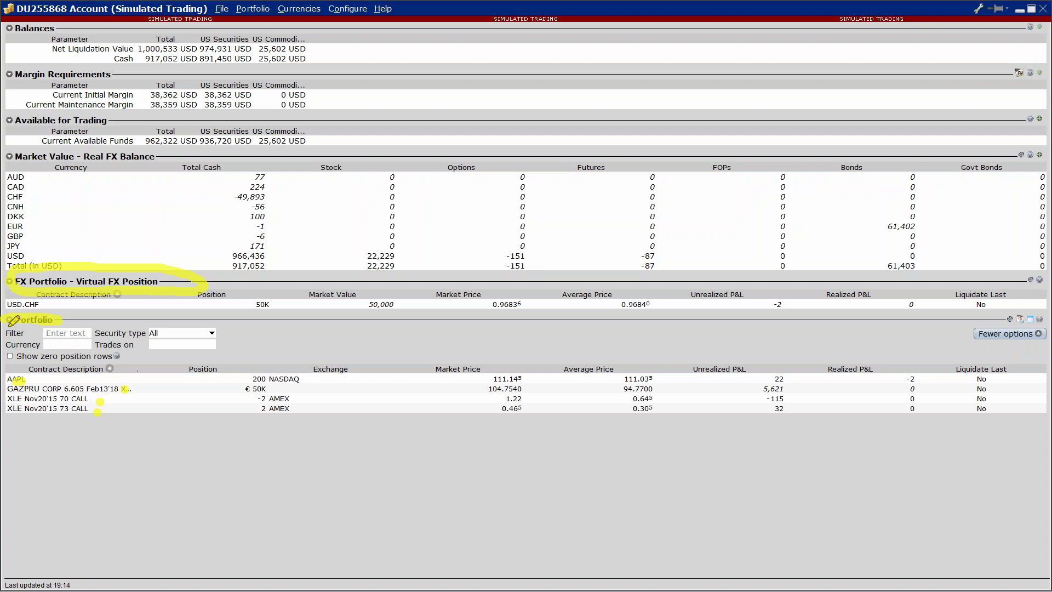
key(Escape)
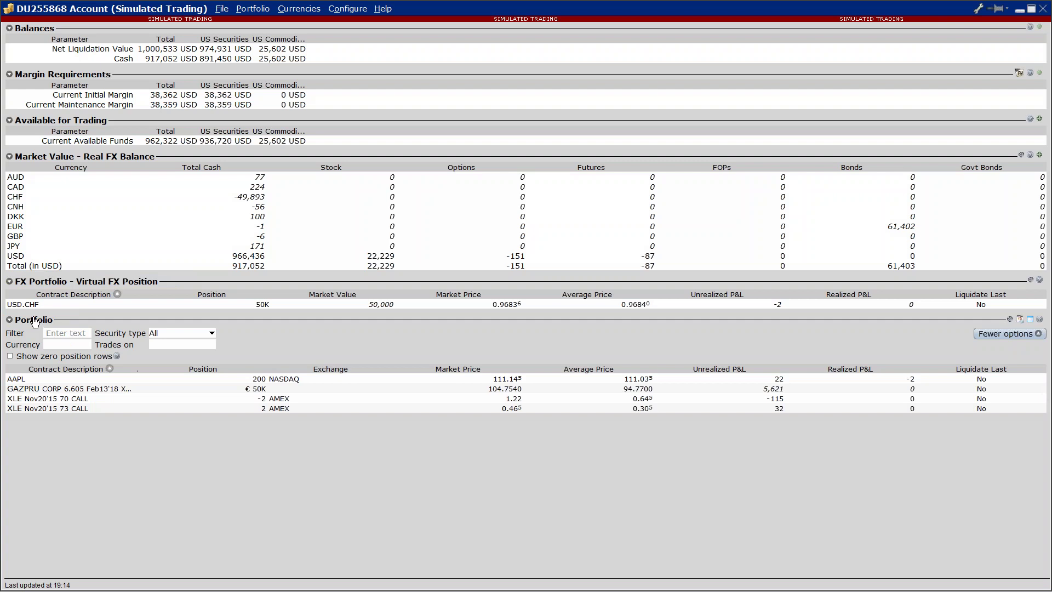
Collapse the account's FX Portfolio section and check the USD.CHF position, average price and P&L columns on the Forex watchlist.
click(10, 284)
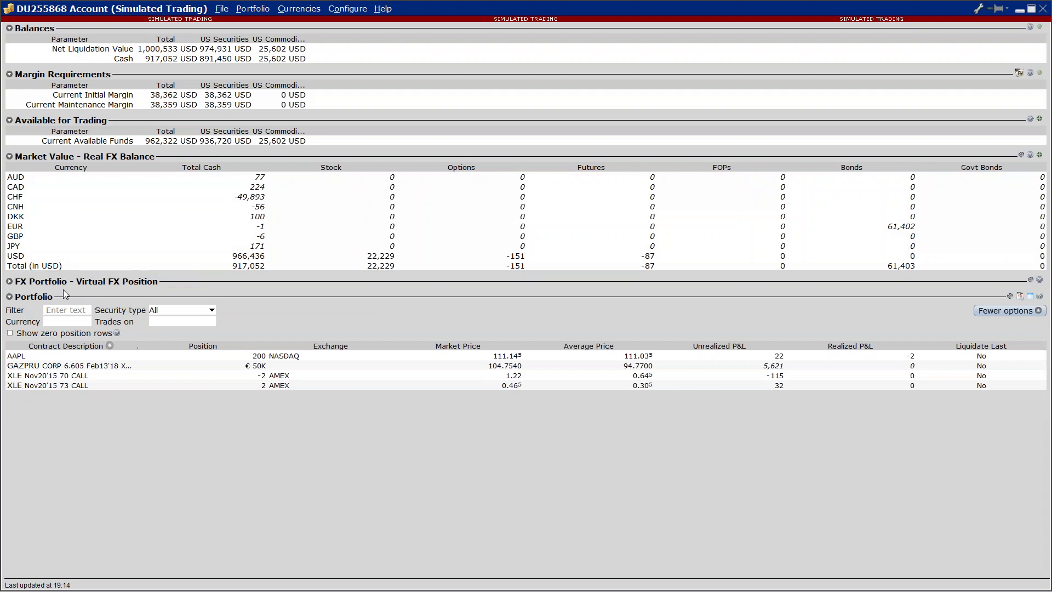
click(1019, 10)
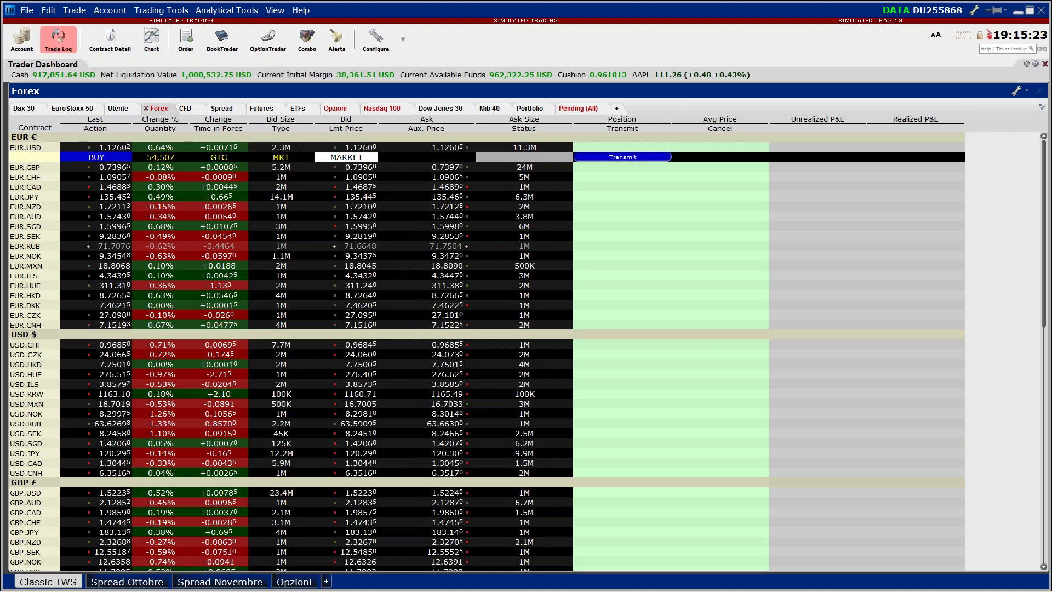
mouse_move(9, 344)
mouse_down()
mouse_move(590, 344)
mouse_move(704, 318)
mouse_up()
click(602, 315)
drag(603, 315, 723, 379)
mouse_move(756, 372)
mouse_down()
mouse_move(801, 328)
mouse_move(846, 377)
mouse_up()
mouse_move(871, 353)
mouse_down()
mouse_move(910, 324)
mouse_move(951, 358)
mouse_move(992, 317)
mouse_move(1017, 377)
mouse_up()
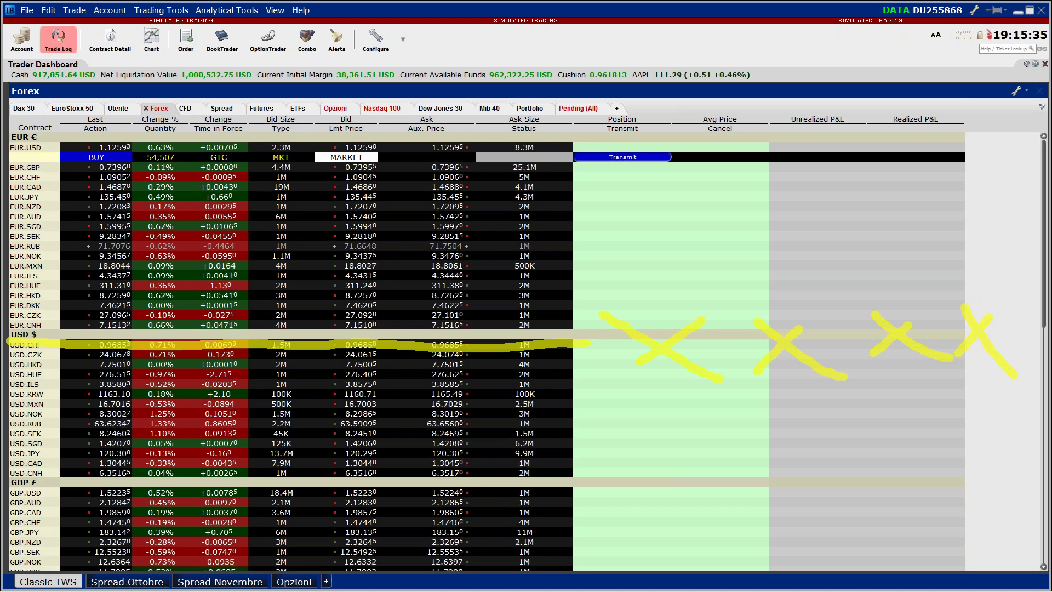
Expand the account's FX Portfolio section again and return to the Forex watchlist to check the USD.CHF position columns.
click(24, 37)
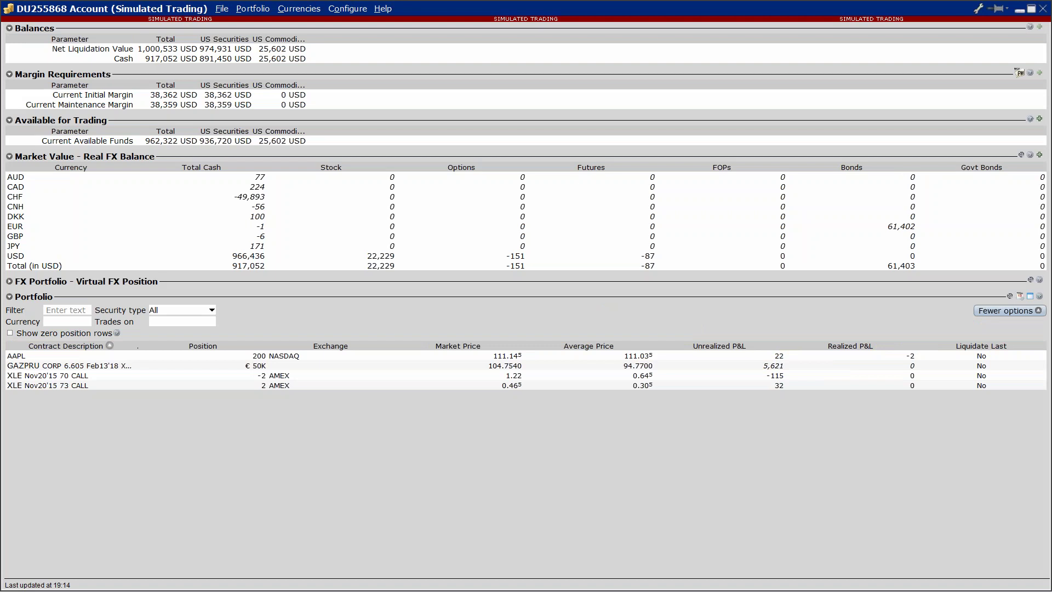
click(9, 282)
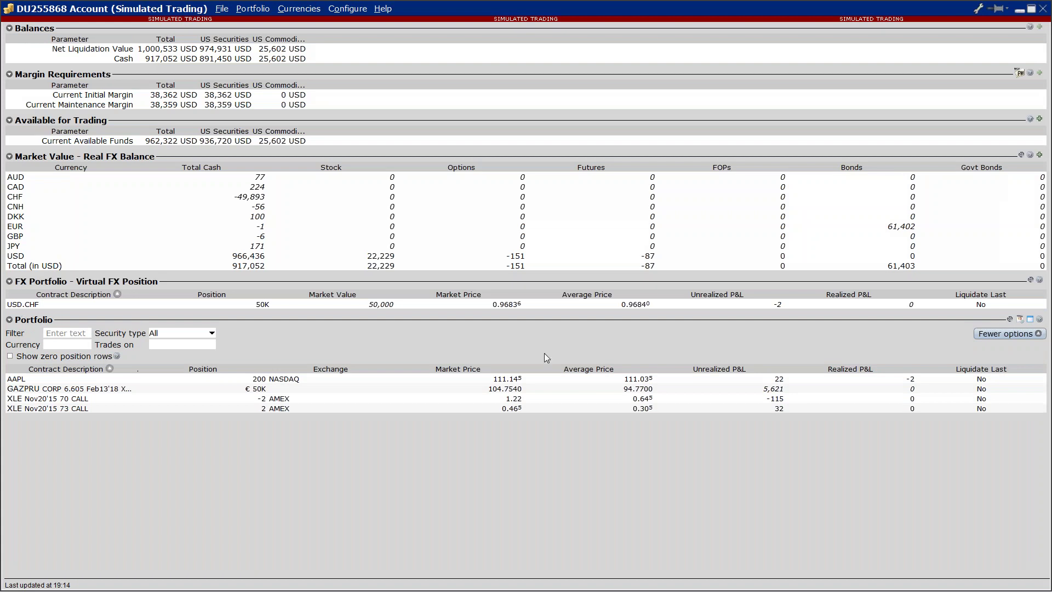
click(1020, 9)
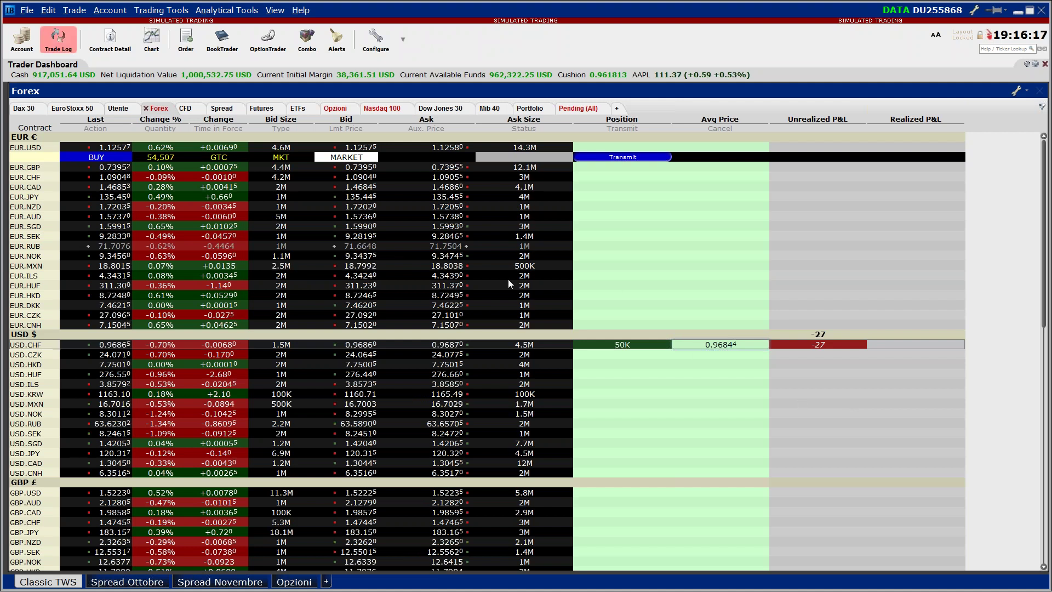
click(461, 295)
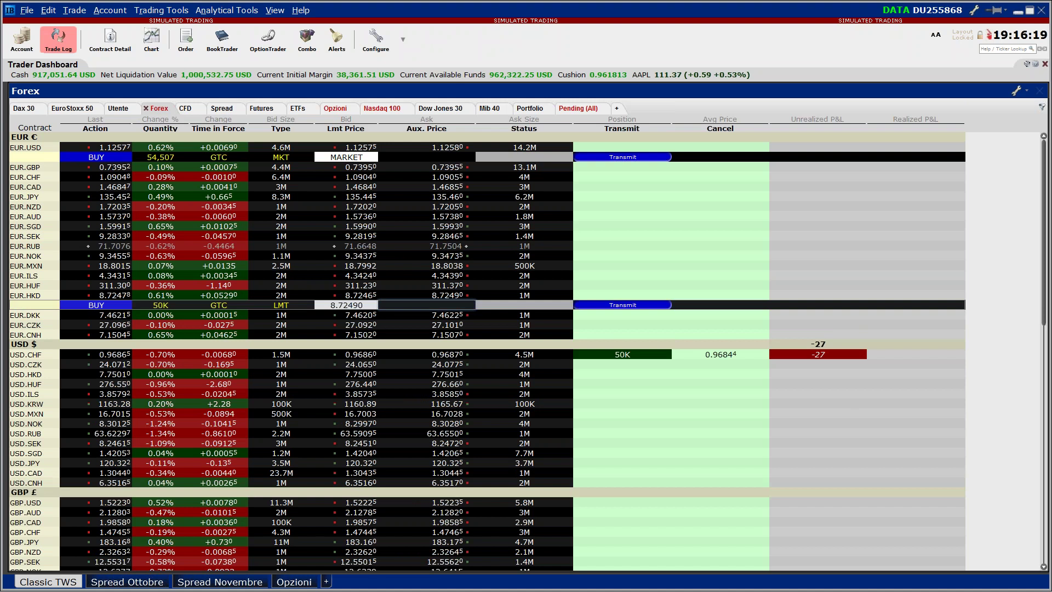
right_click(407, 305)
click(421, 325)
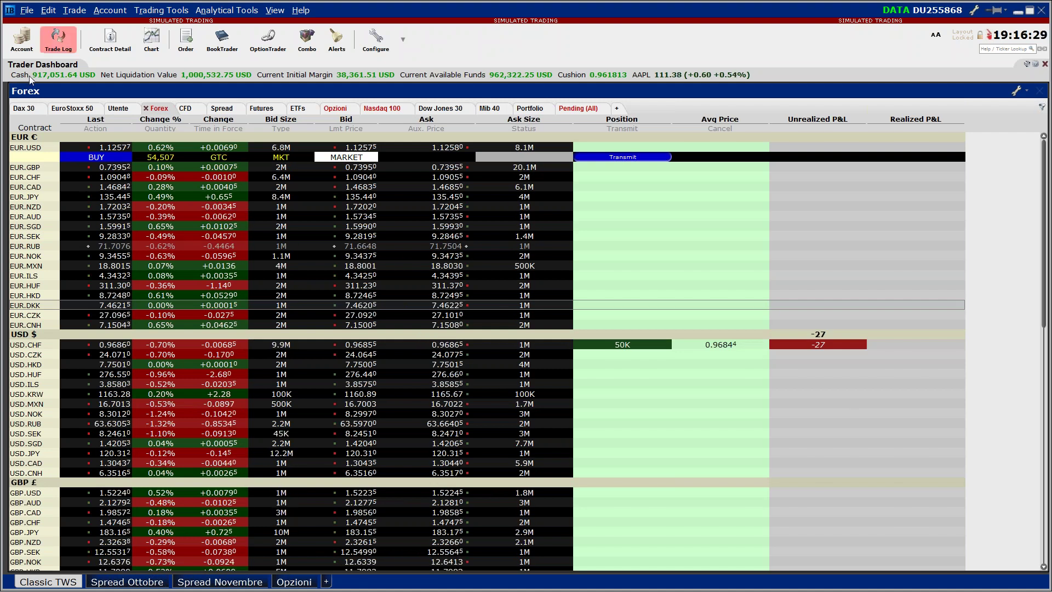
Return to the account window and examine the currency balances under Market Value - Real FX Balance.
click(21, 51)
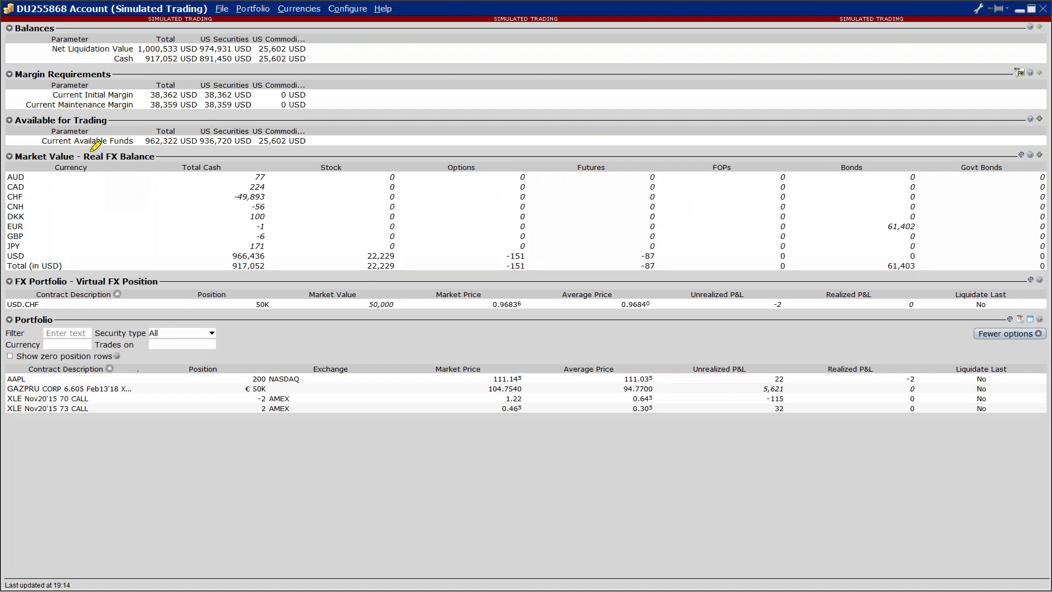
drag(306, 153, 565, 140)
mouse_move(698, 143)
mouse_down()
mouse_move(729, 295)
mouse_move(241, 302)
mouse_move(77, 291)
mouse_move(5, 271)
mouse_move(19, 184)
mouse_move(153, 137)
mouse_move(419, 147)
mouse_up()
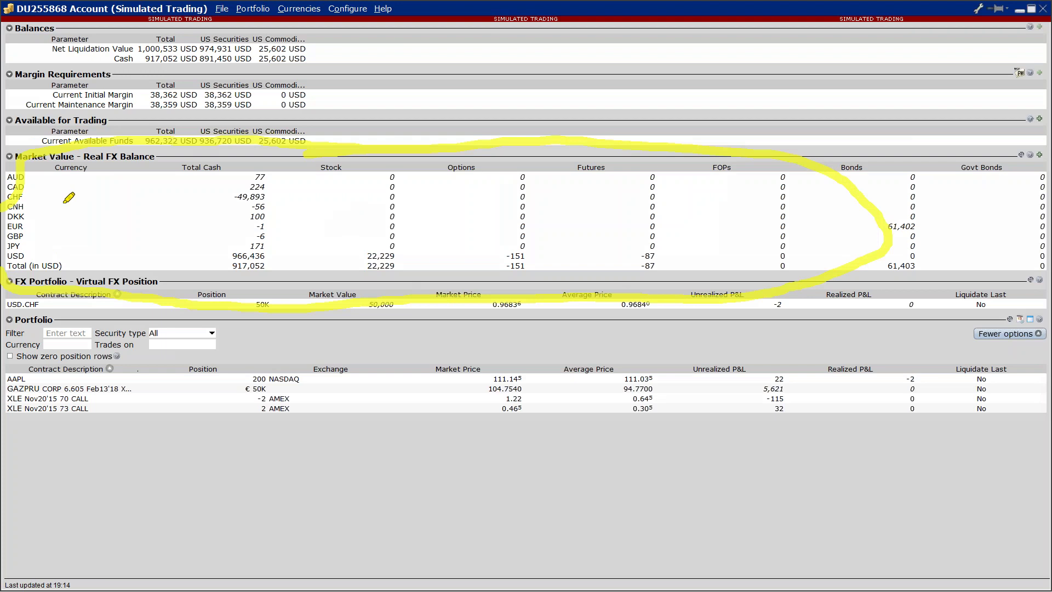
key(Escape)
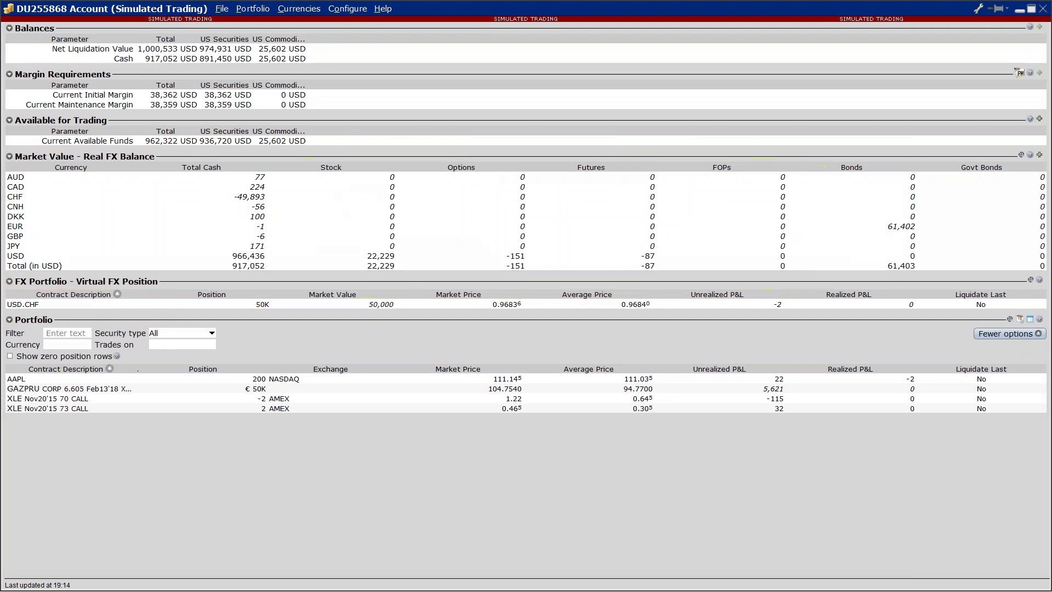
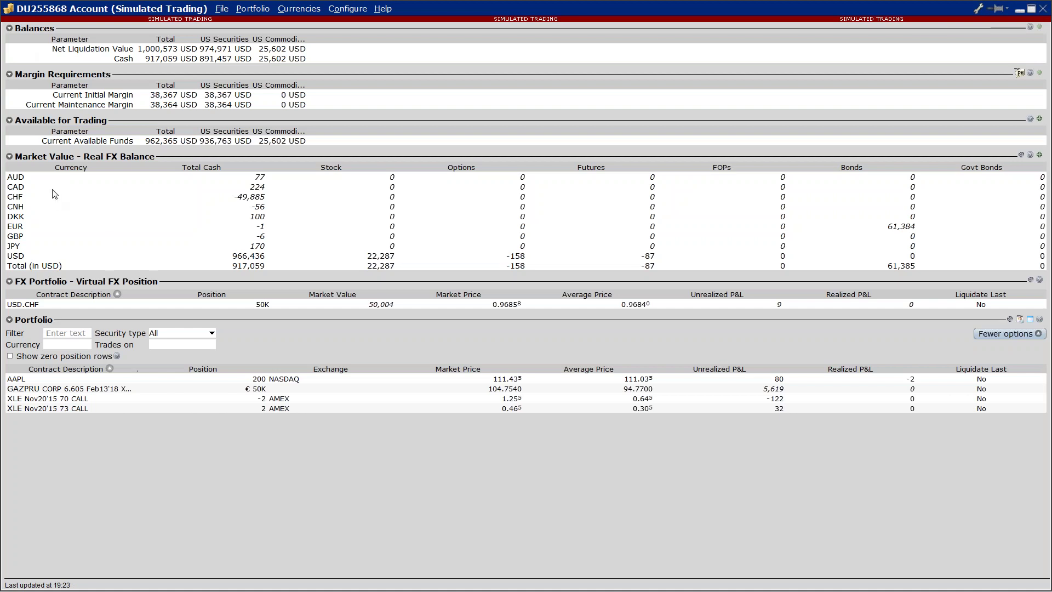
Leave the account window, discard the unsent EUR.USD market order on the Forex watchlist and open an order ticket for EUR.USD.
click(1046, 8)
right_click(53, 159)
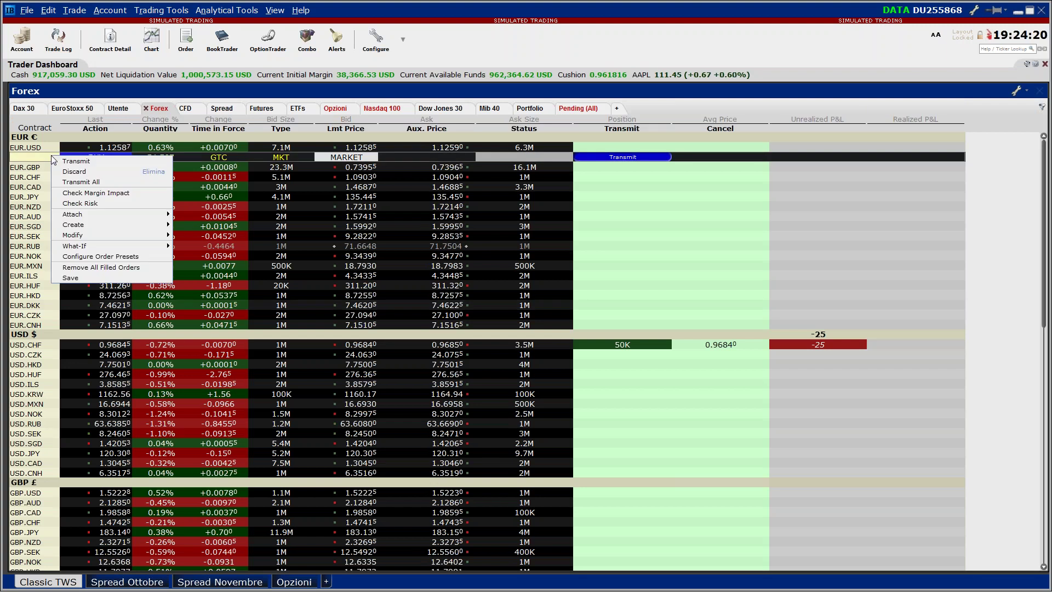
click(74, 172)
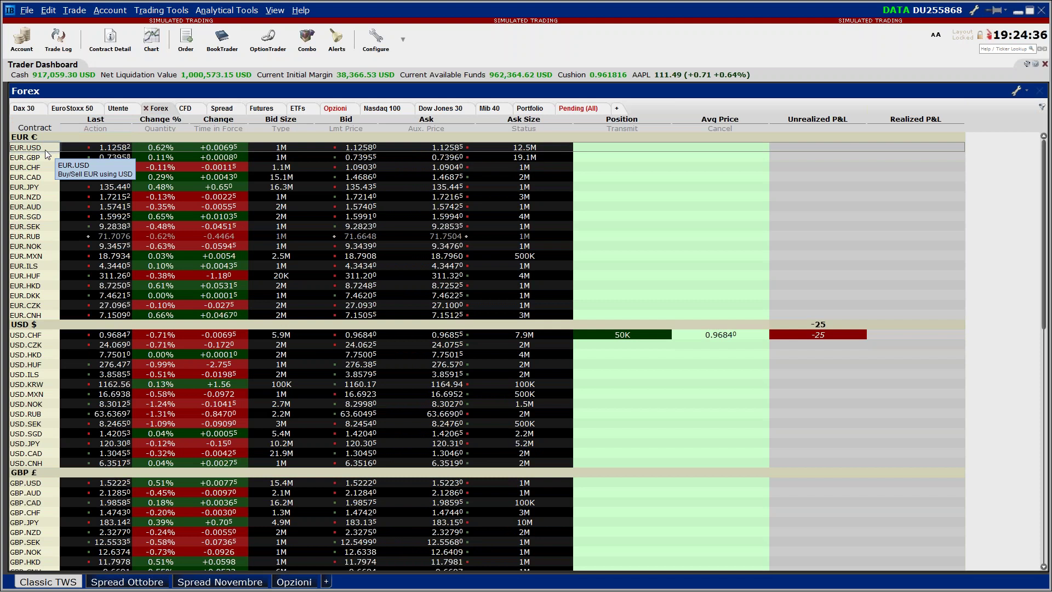
click(187, 49)
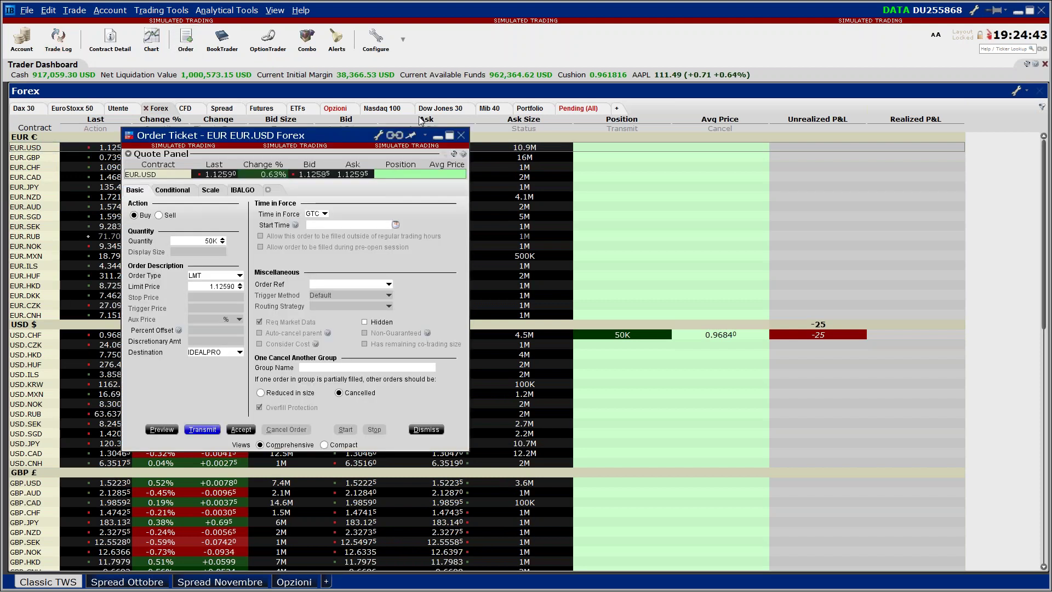
drag(348, 132, 538, 81)
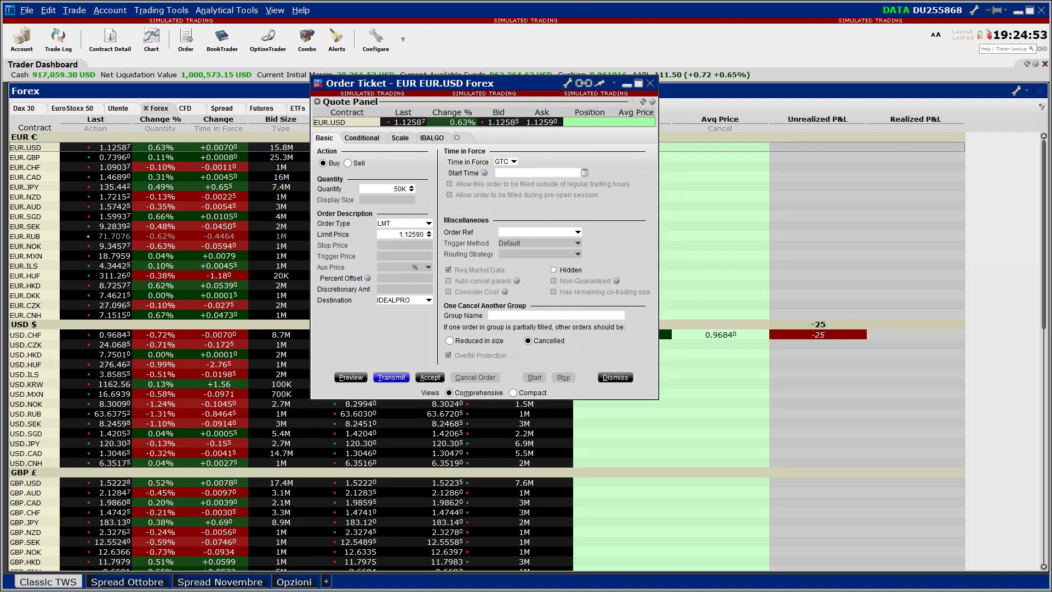
mouse_move(335, 187)
mouse_down()
mouse_move(389, 165)
mouse_move(323, 154)
mouse_up()
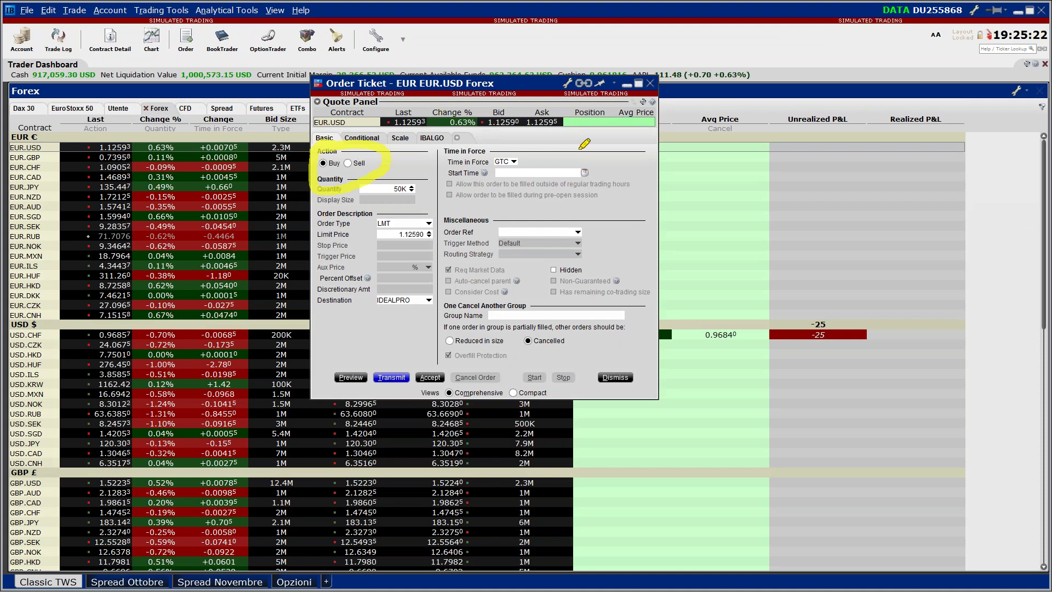
mouse_move(587, 141)
mouse_down()
mouse_move(598, 165)
mouse_move(644, 186)
mouse_move(630, 168)
mouse_up()
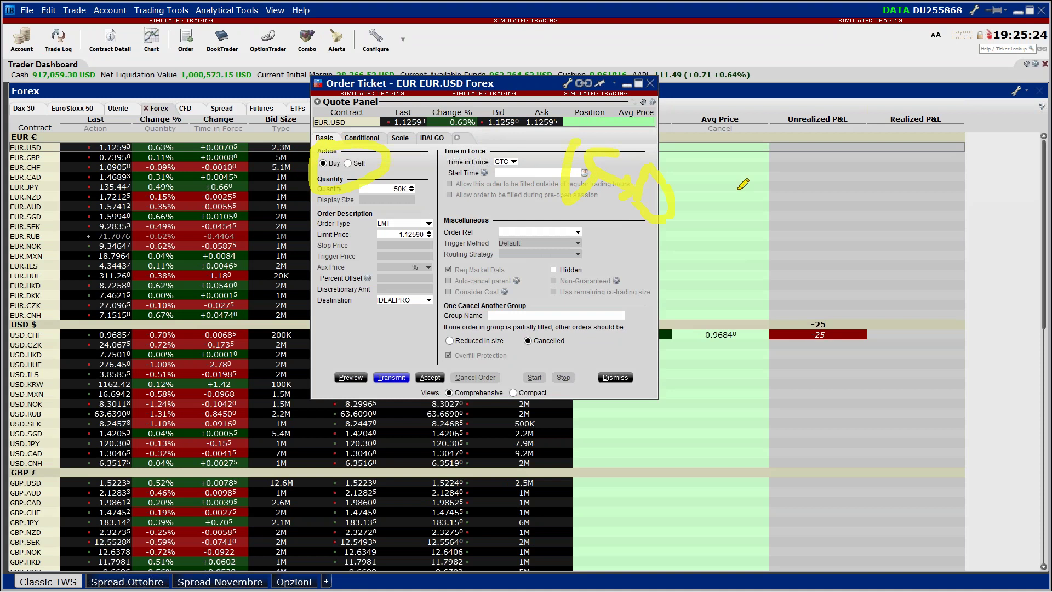
drag(739, 189, 811, 189)
drag(770, 163, 840, 230)
mouse_move(905, 174)
mouse_down()
mouse_move(947, 219)
mouse_move(933, 176)
mouse_move(927, 198)
mouse_move(974, 172)
mouse_up()
mouse_move(986, 230)
mouse_down()
mouse_move(1011, 189)
mouse_move(1009, 219)
mouse_move(1033, 250)
mouse_up()
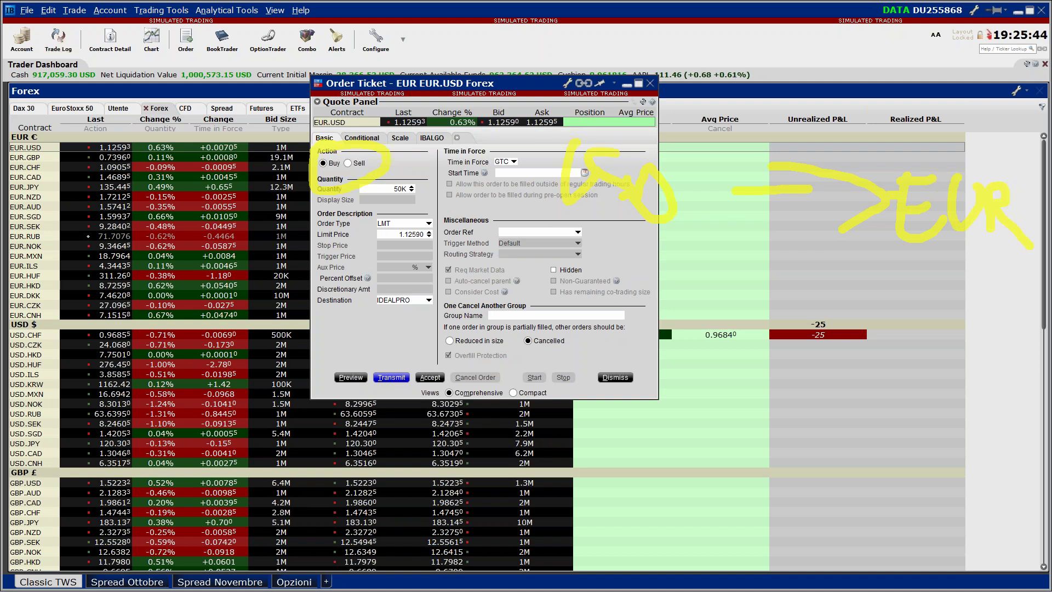
key(Escape)
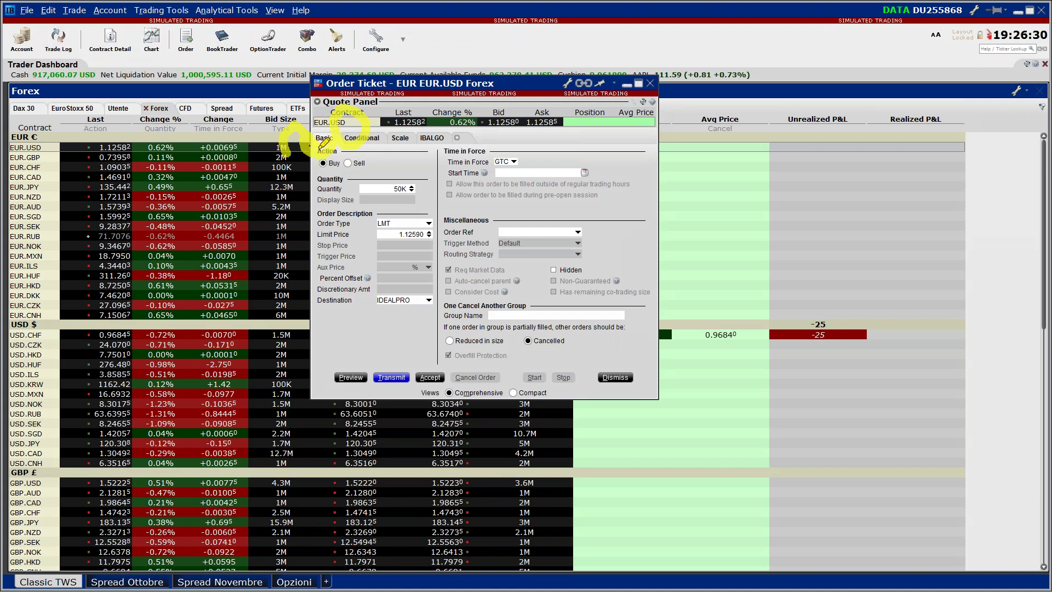
drag(525, 433, 579, 476)
mouse_move(666, 419)
mouse_down()
mouse_move(630, 415)
mouse_move(667, 420)
mouse_move(689, 455)
mouse_move(731, 431)
mouse_up()
mouse_move(783, 425)
mouse_down()
mouse_move(752, 444)
mouse_move(789, 433)
mouse_up()
mouse_move(863, 406)
mouse_down()
mouse_move(825, 425)
mouse_move(839, 496)
mouse_up()
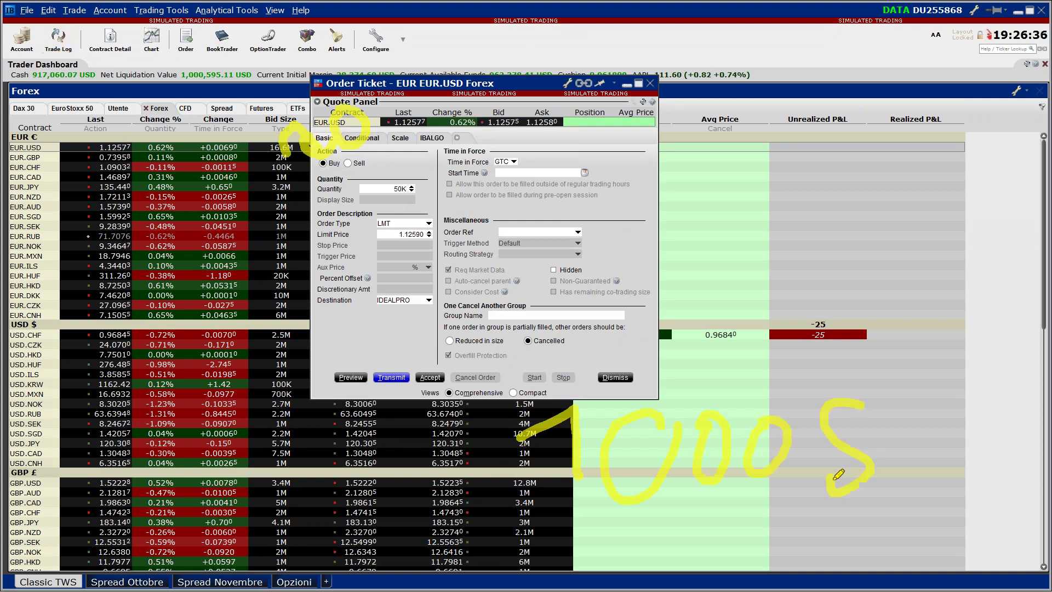
mouse_move(836, 390)
mouse_down()
mouse_move(849, 507)
mouse_move(841, 382)
mouse_up()
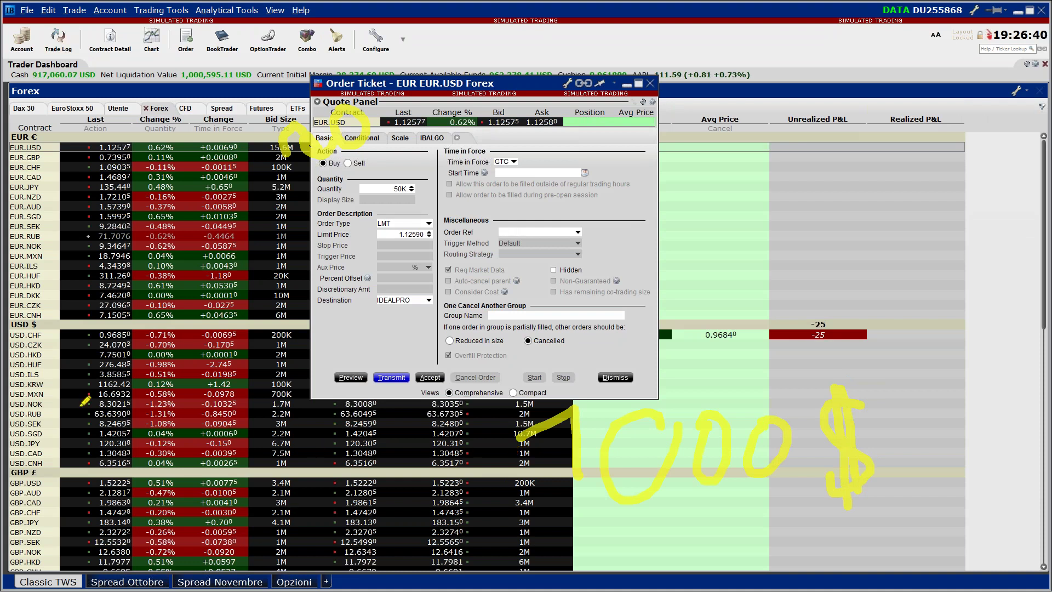
drag(87, 407, 65, 469)
mouse_move(74, 432)
mouse_down()
mouse_move(115, 430)
mouse_move(131, 459)
mouse_up()
drag(117, 408, 157, 406)
mouse_move(192, 457)
mouse_down()
mouse_move(206, 419)
mouse_move(223, 424)
mouse_up()
click(241, 451)
mouse_move(304, 408)
mouse_down()
mouse_move(337, 419)
mouse_move(335, 468)
mouse_move(403, 433)
mouse_move(384, 467)
mouse_up()
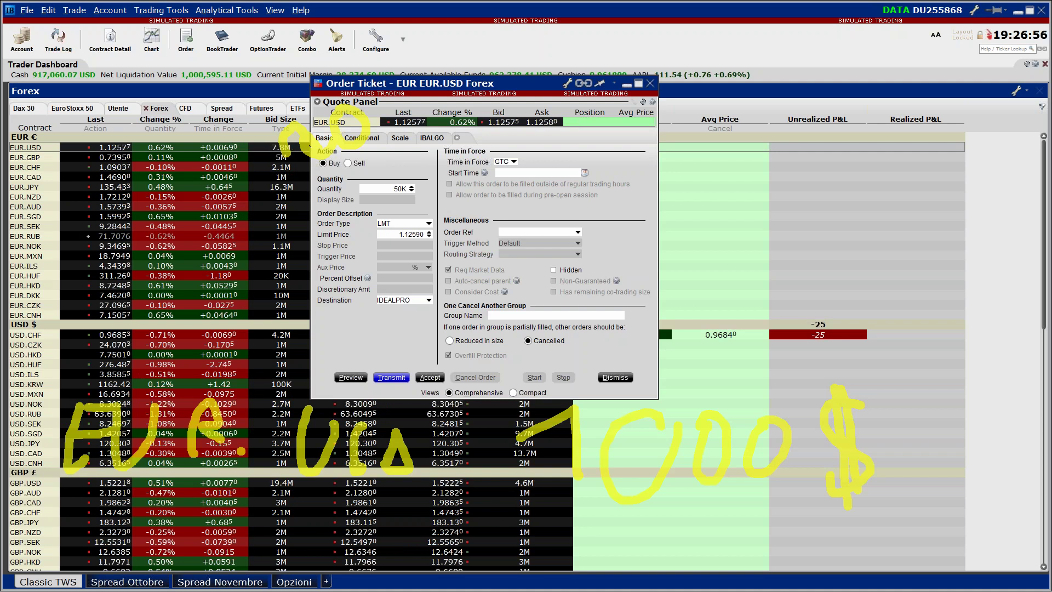
key(Escape)
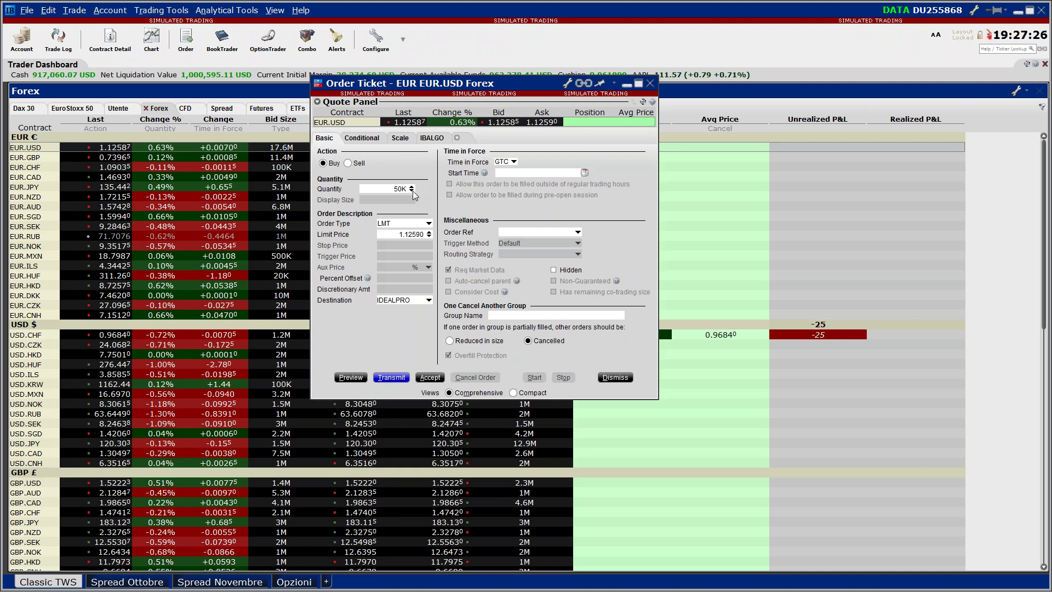
Set the EUR.USD buy order's quantity to 3K and its destination to FXCONV.
click(394, 188)
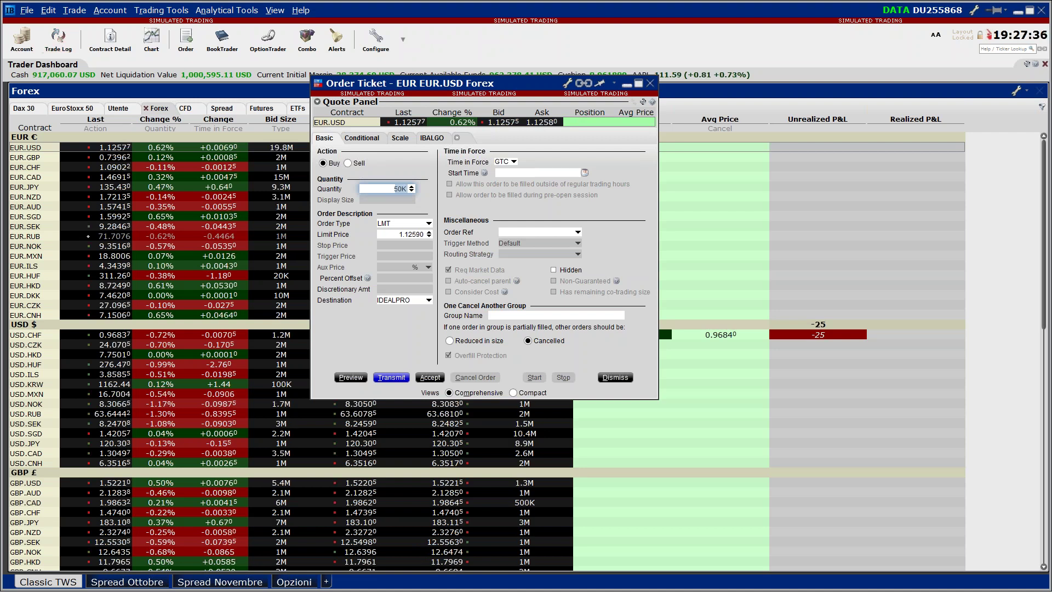
text(3K)
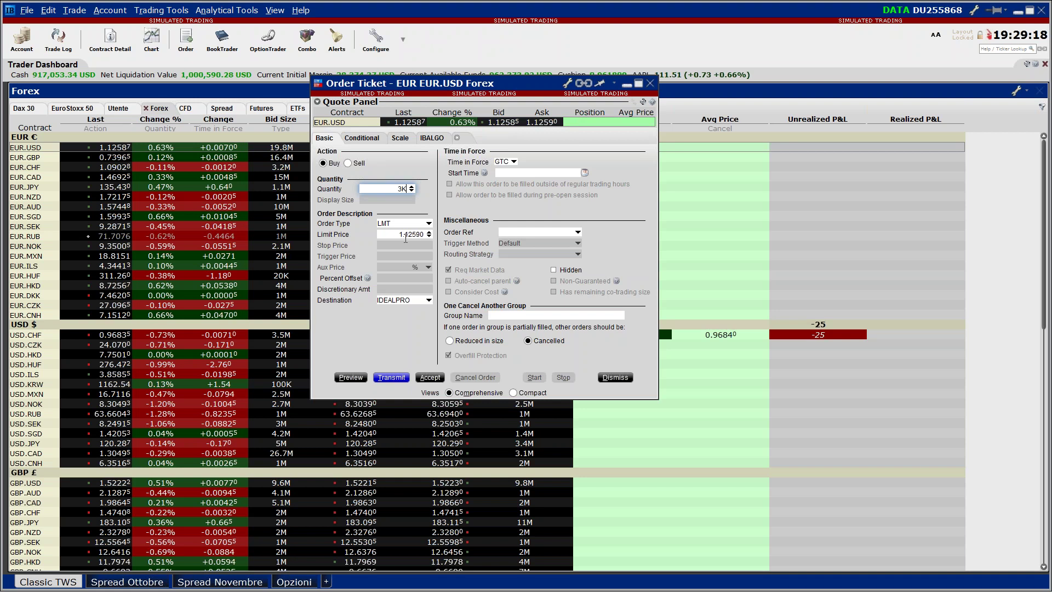
click(663, 321)
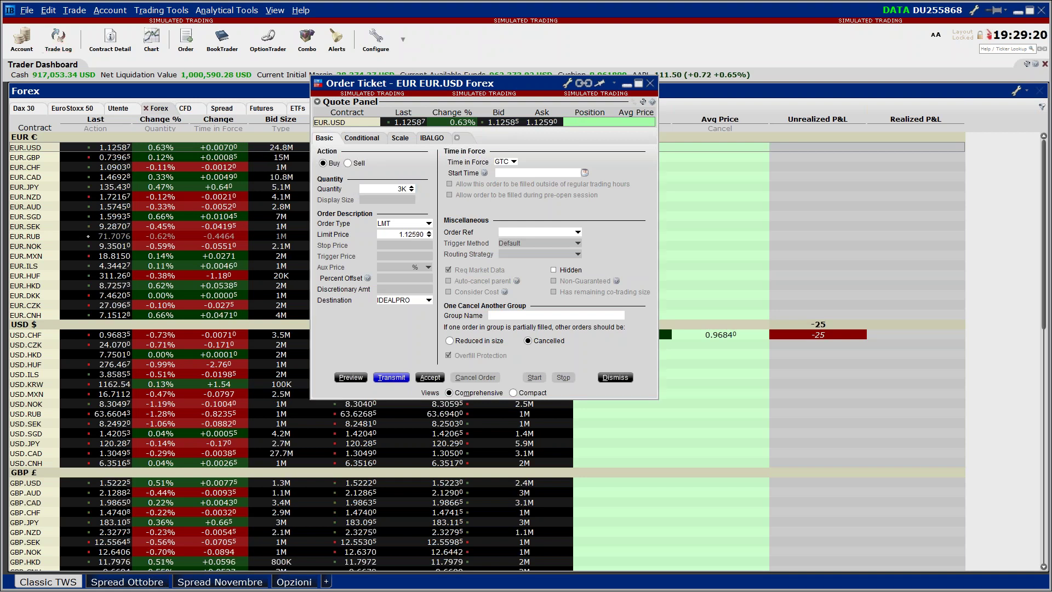
click(383, 188)
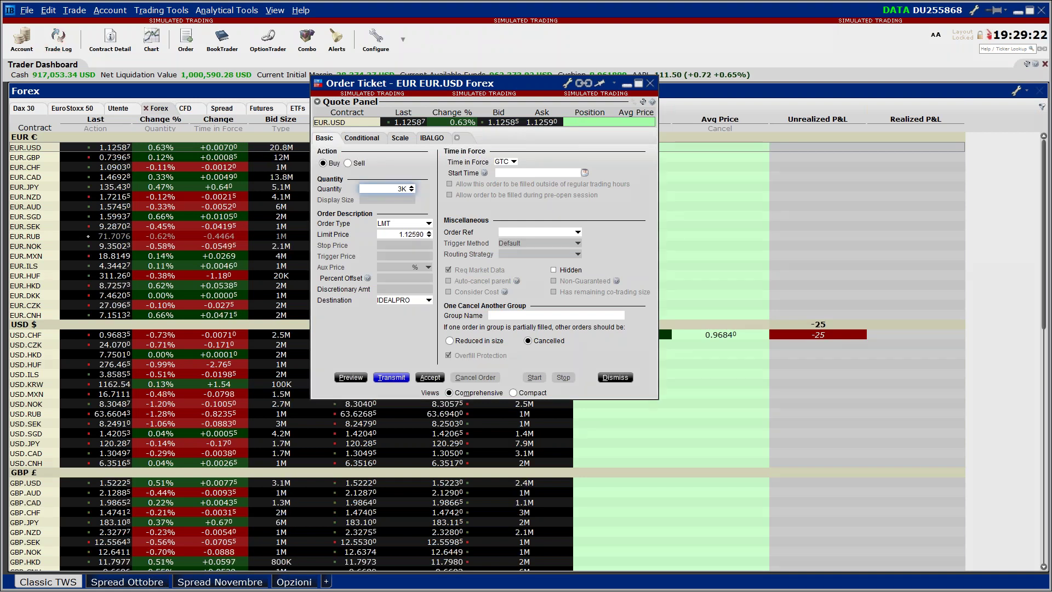
mouse_move(431, 290)
mouse_down()
mouse_move(377, 279)
mouse_move(412, 338)
mouse_move(473, 290)
mouse_up()
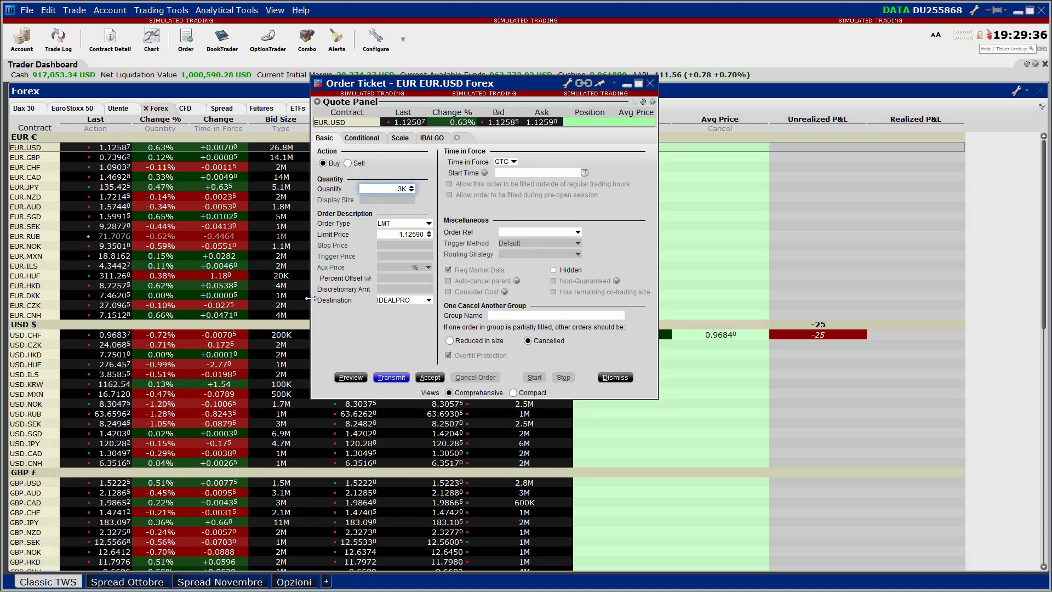
click(418, 300)
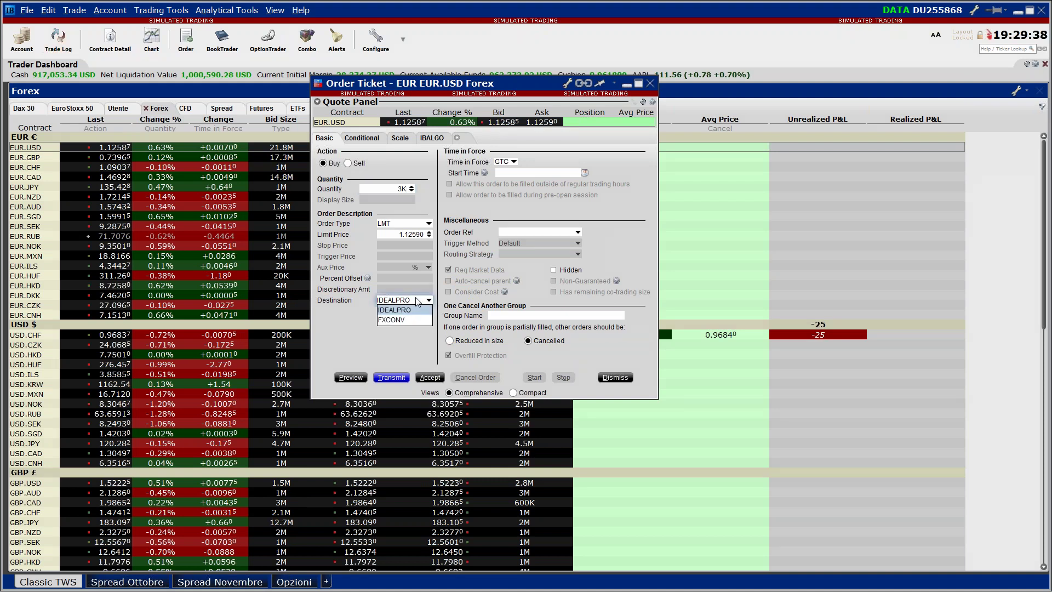
click(387, 320)
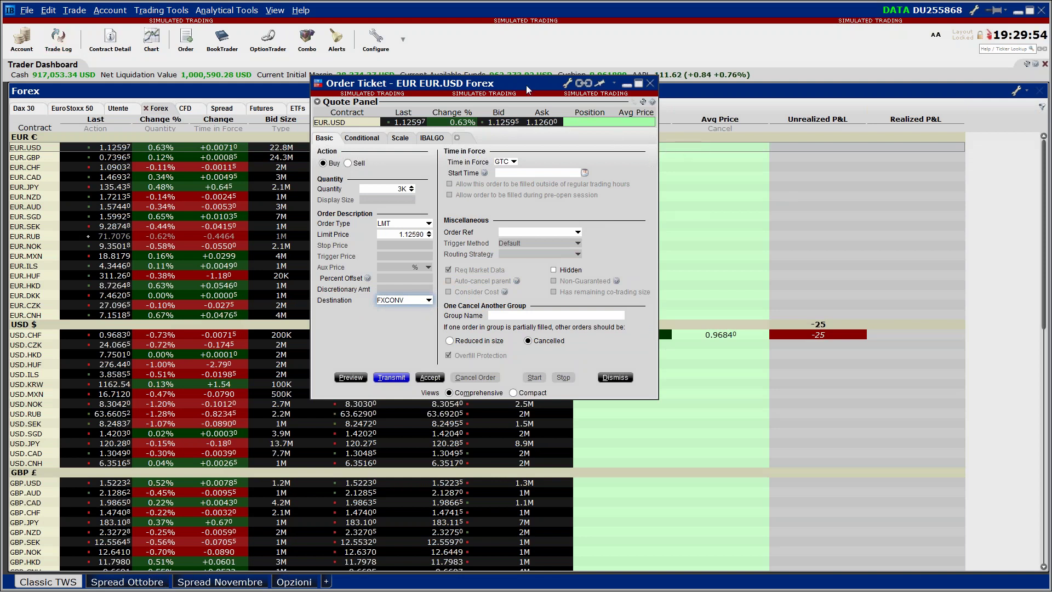
Preview the EUR.USD buy order for 3K, override the size notice and transmit the order.
drag(527, 89, 397, 133)
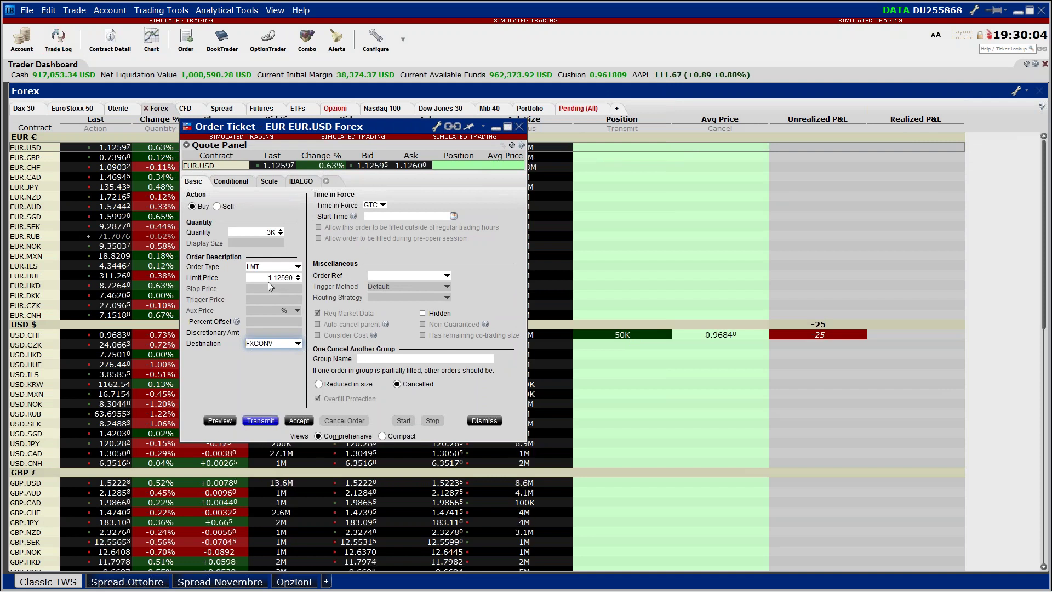
click(216, 420)
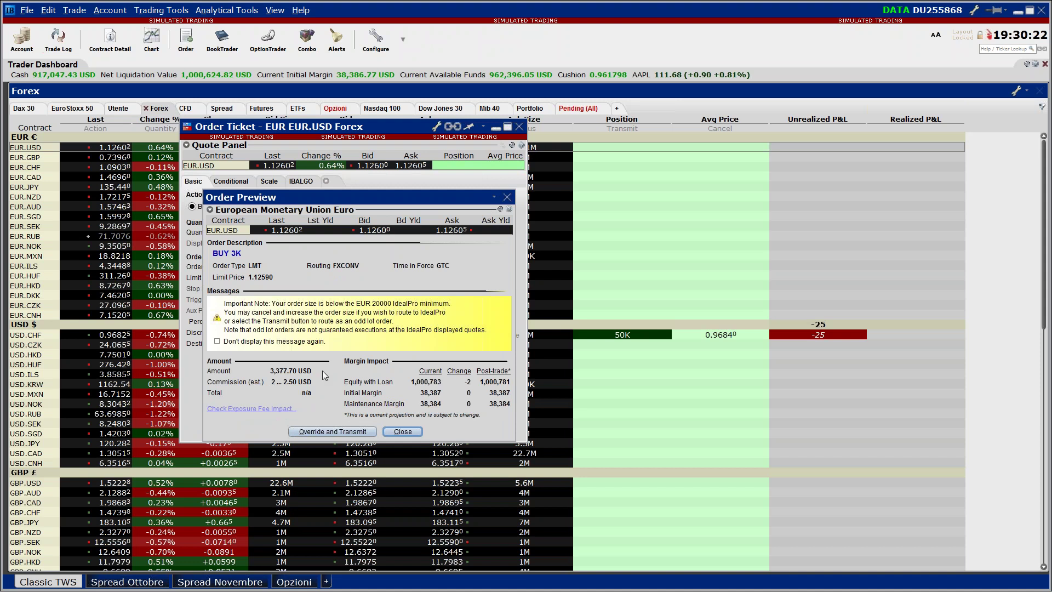
click(349, 432)
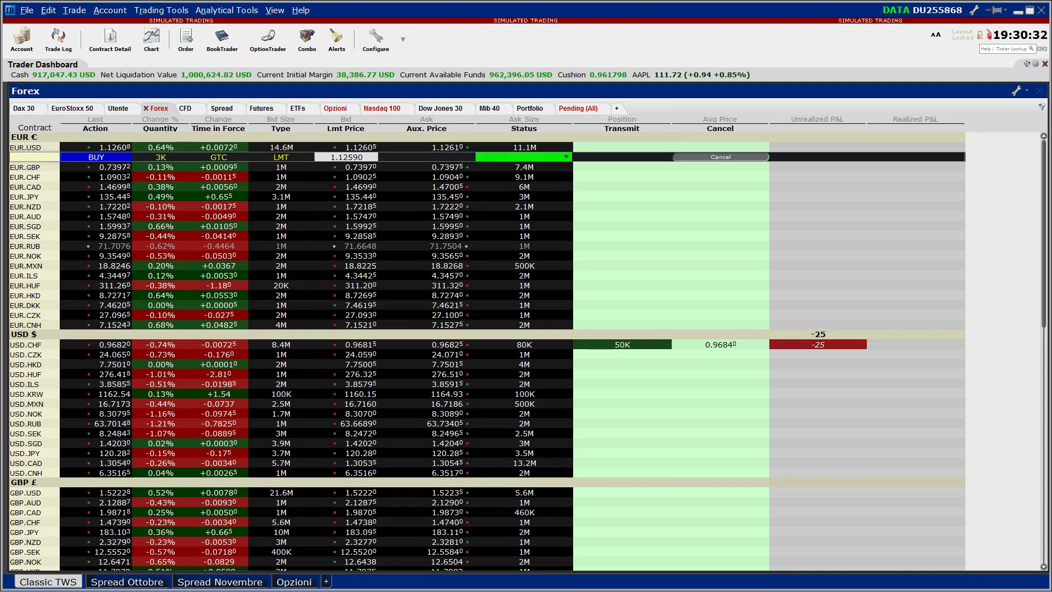
Change the working EUR.USD buy order from limit to market type (MKT) and submit the update.
click(279, 157)
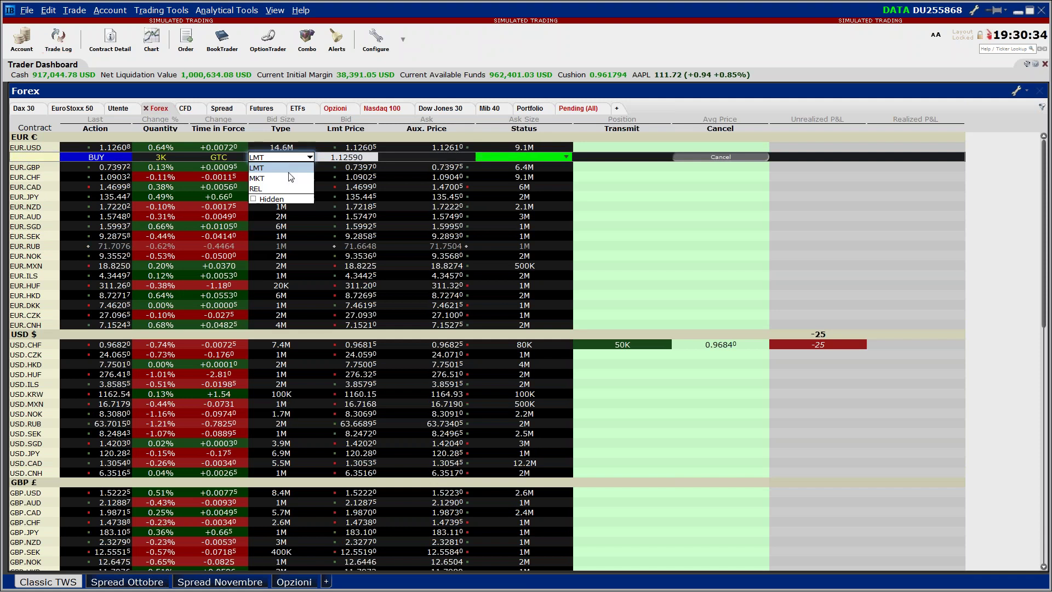
click(289, 177)
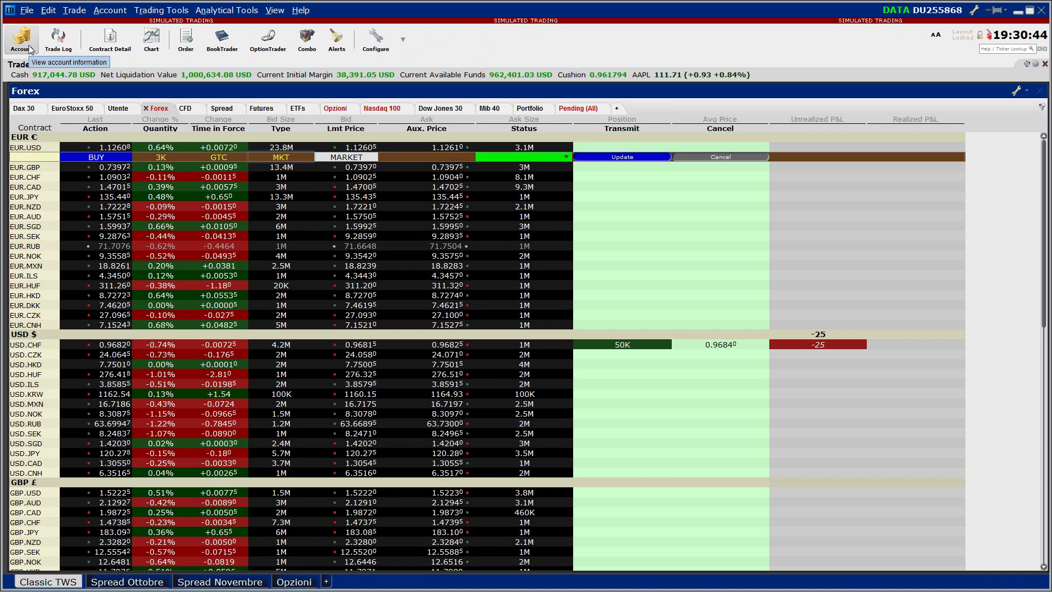
click(29, 47)
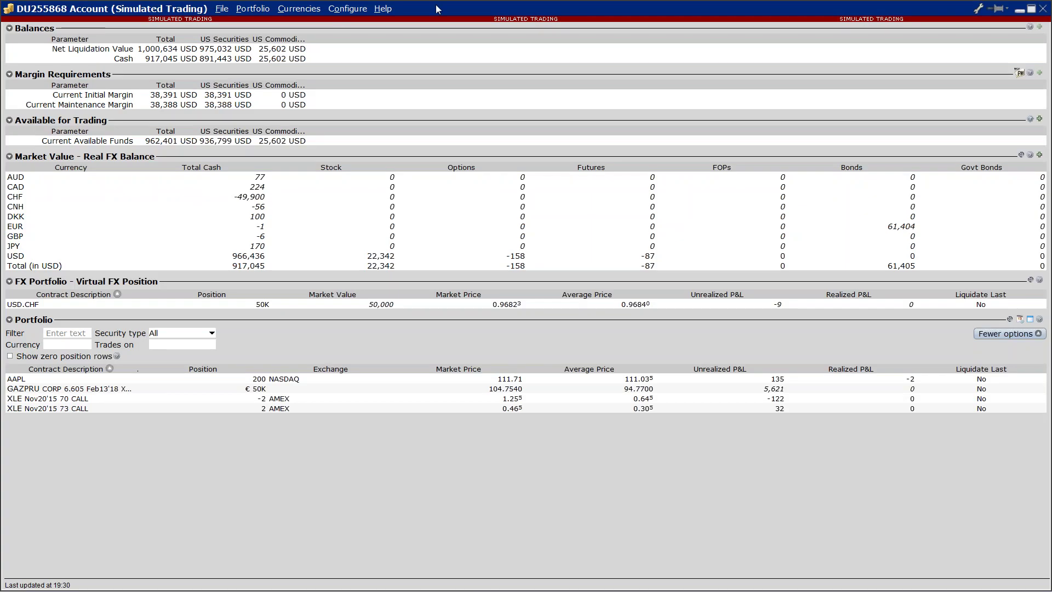
double_click(469, 9)
click(629, 158)
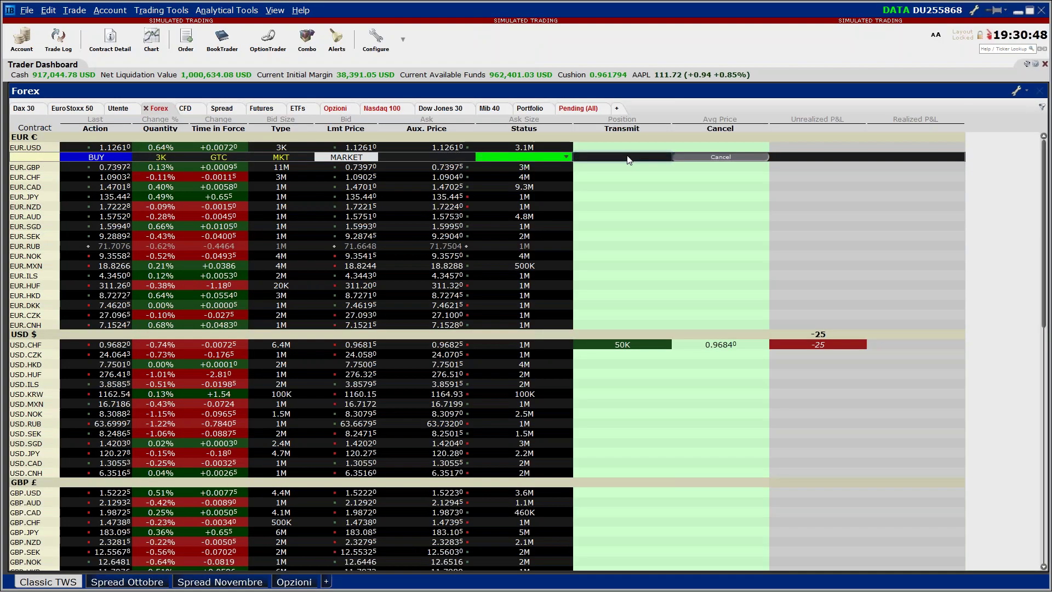
click(629, 158)
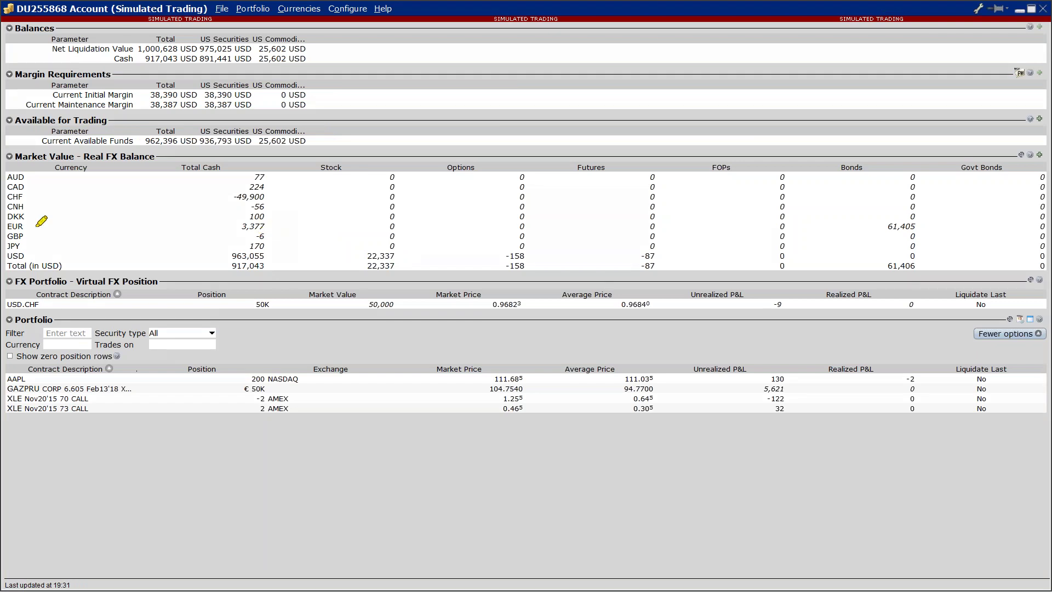
Examine the EUR, USD and total cash balances under Market Value - Real FX Balance in the account window.
drag(17, 225, 55, 225)
drag(236, 227, 282, 225)
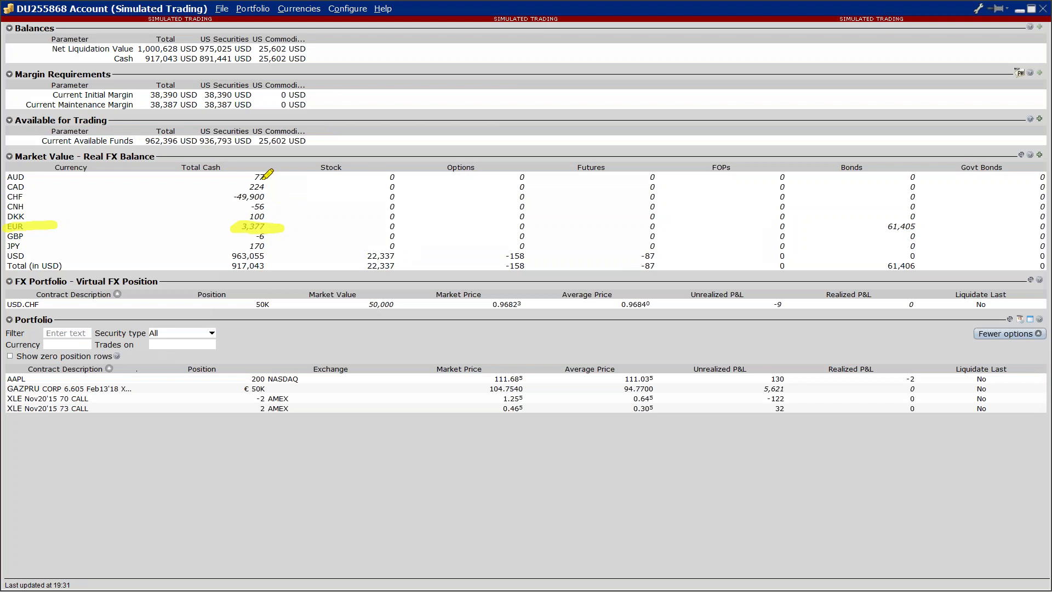
key(Escape)
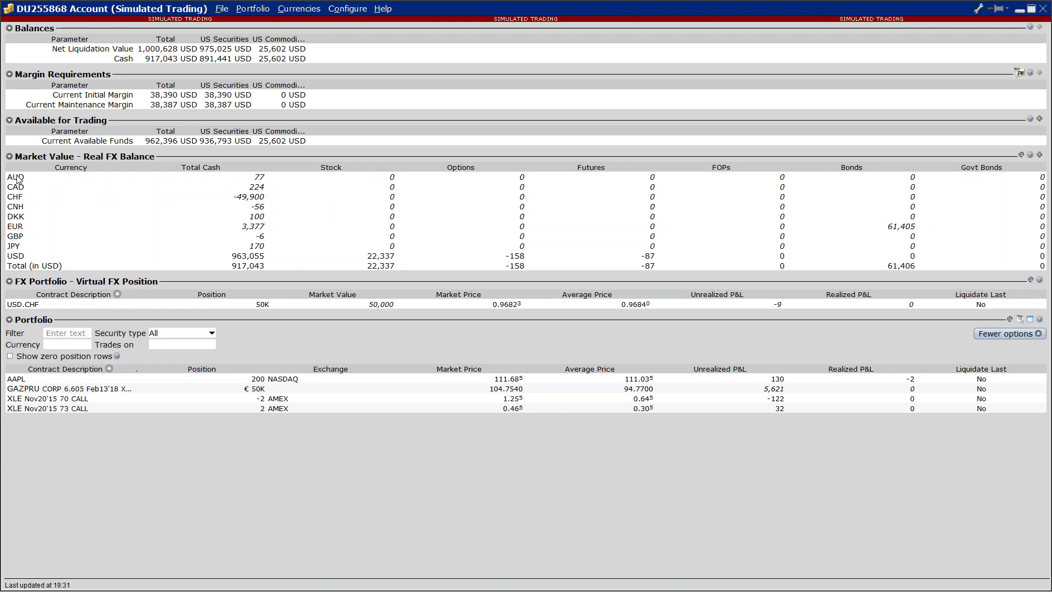
drag(9, 267, 285, 267)
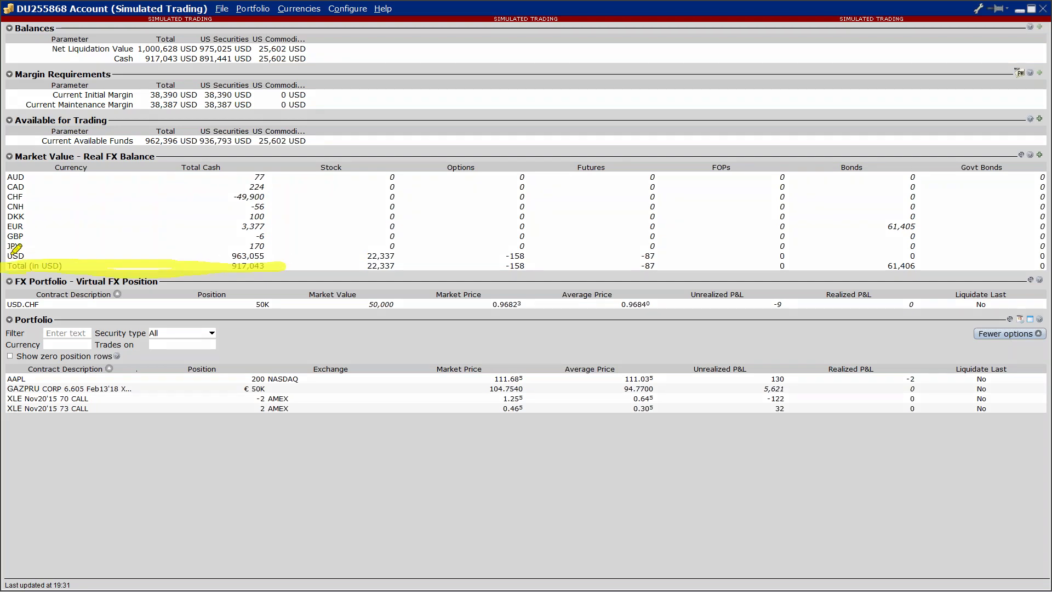
drag(7, 223, 284, 223)
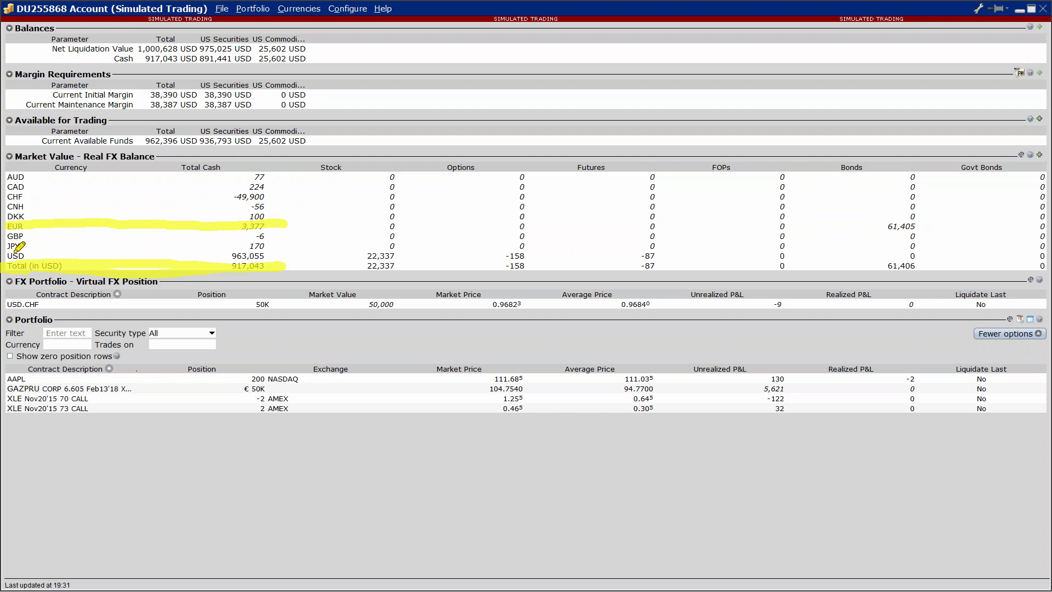
drag(7, 255, 24, 255)
drag(230, 256, 283, 255)
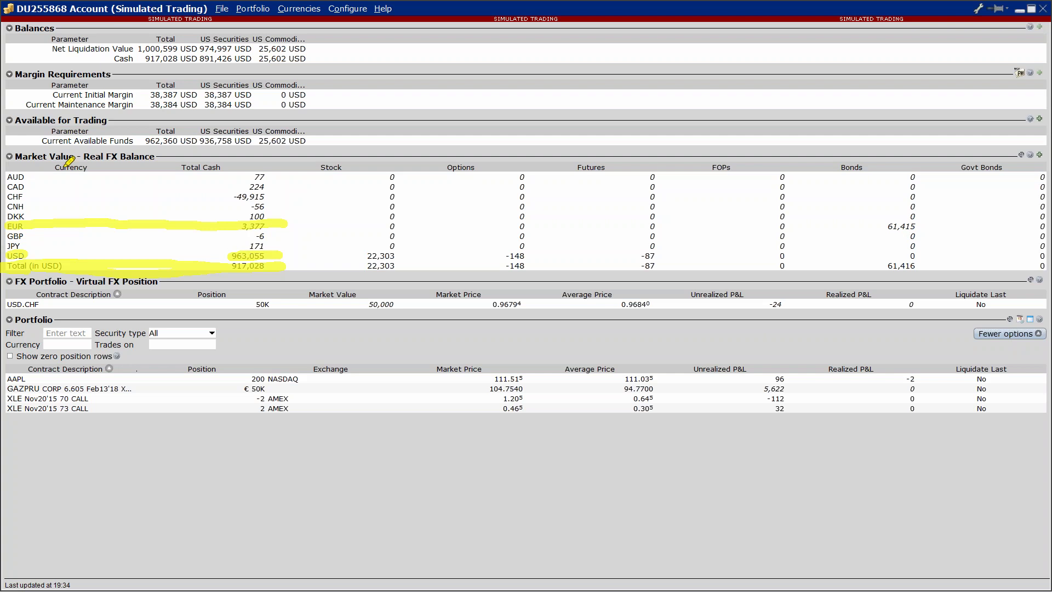
key(Escape)
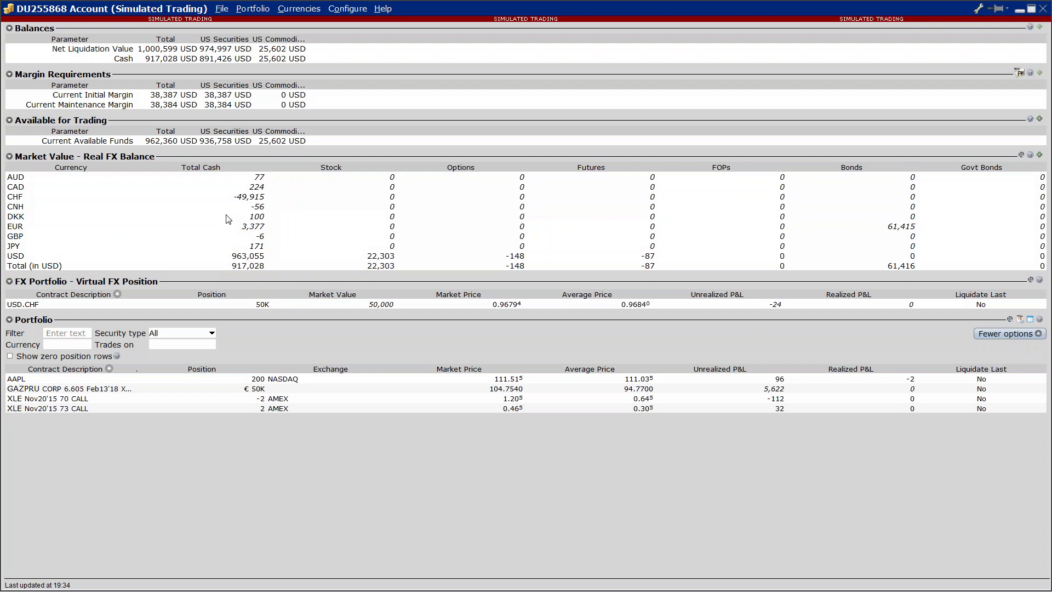
Close the CHF currency balance in Market Value - Real FX Balance and transmit the generated USD.CHF sell market order.
right_click(140, 206)
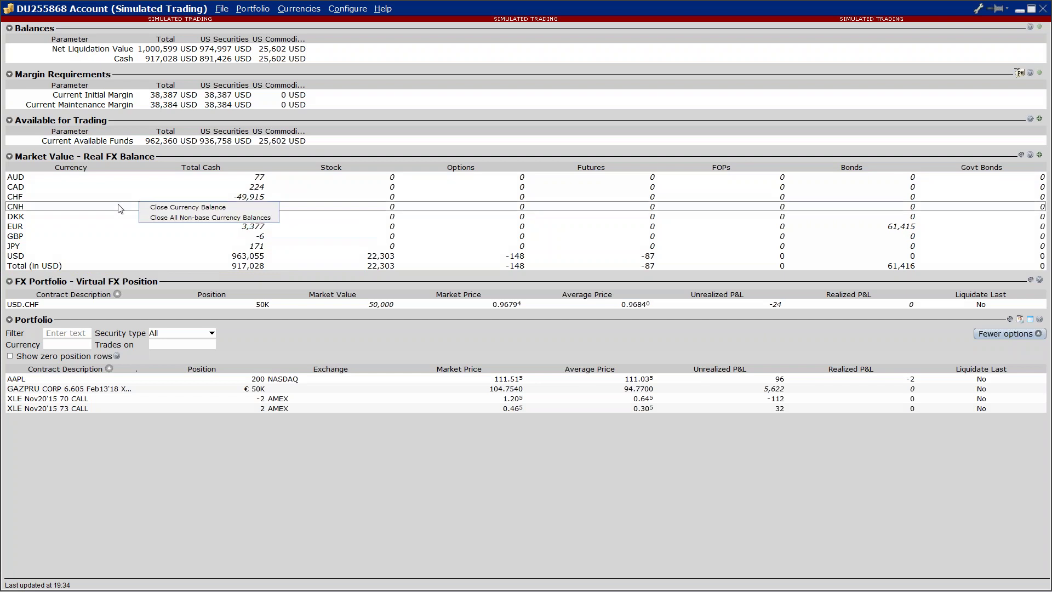
click(42, 200)
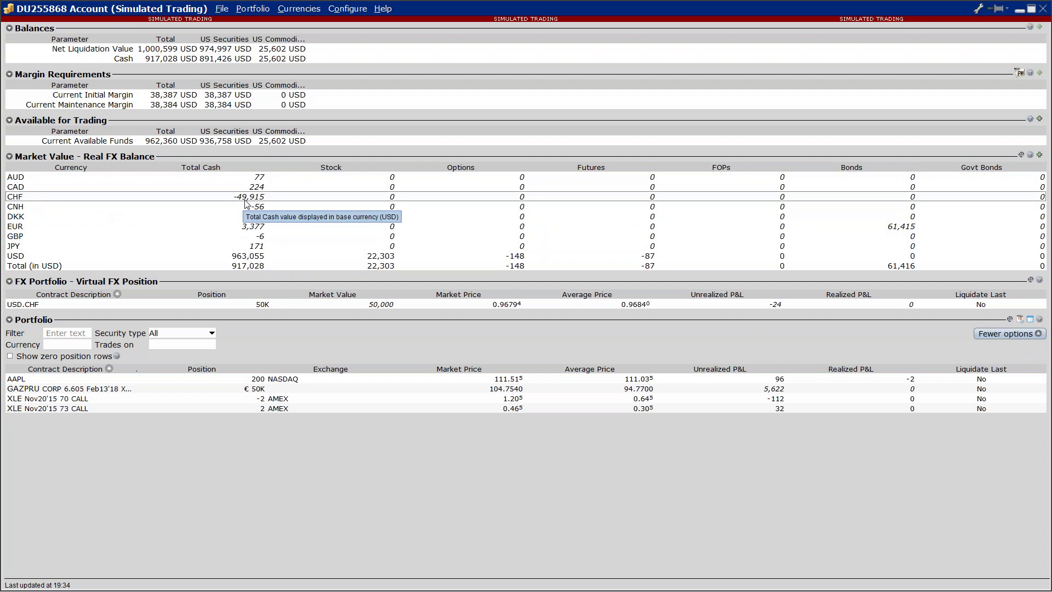
right_click(208, 199)
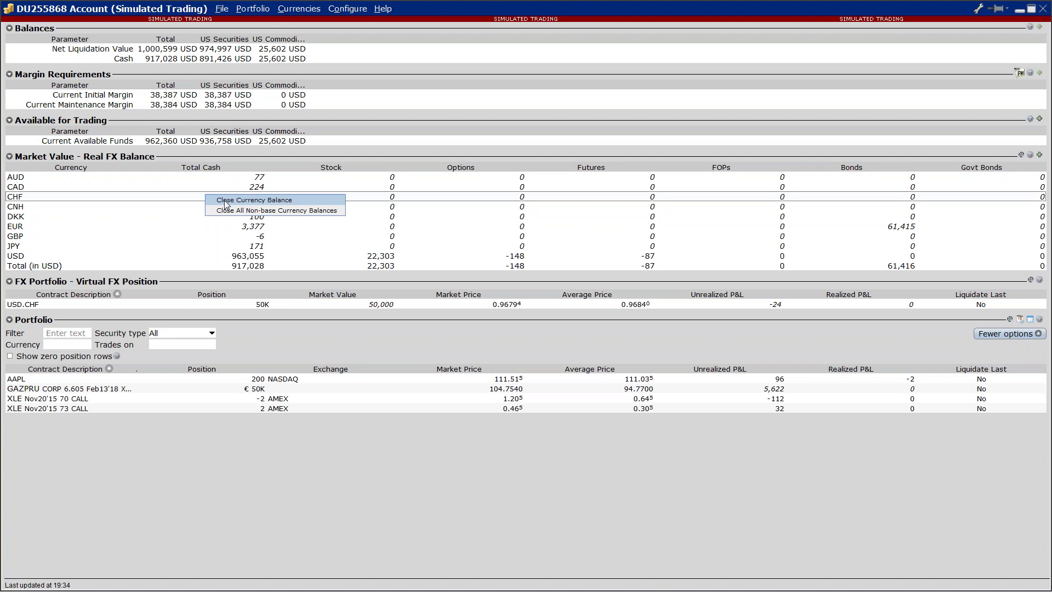
click(225, 200)
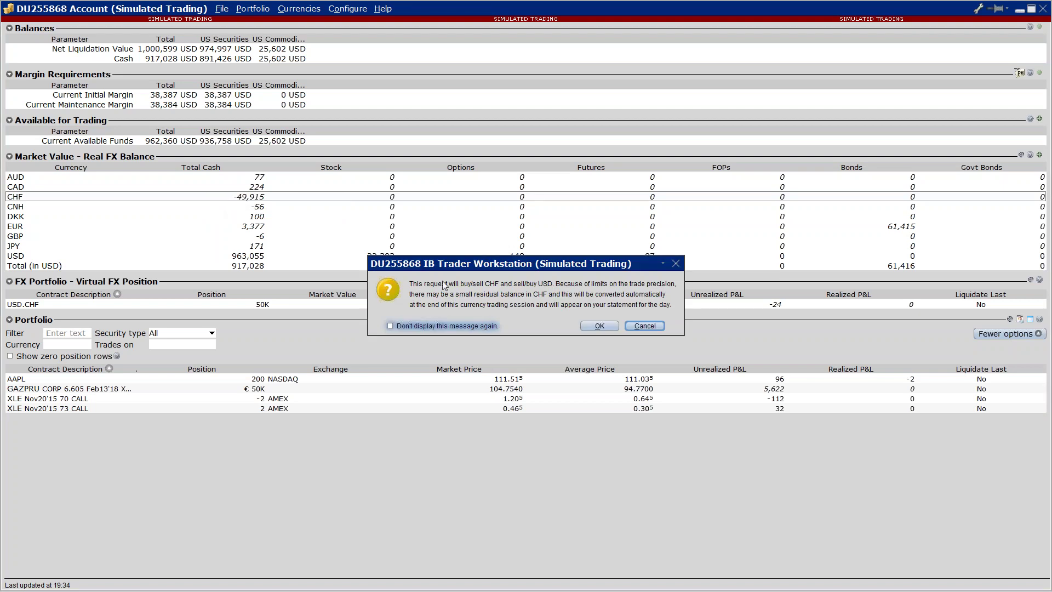
click(604, 324)
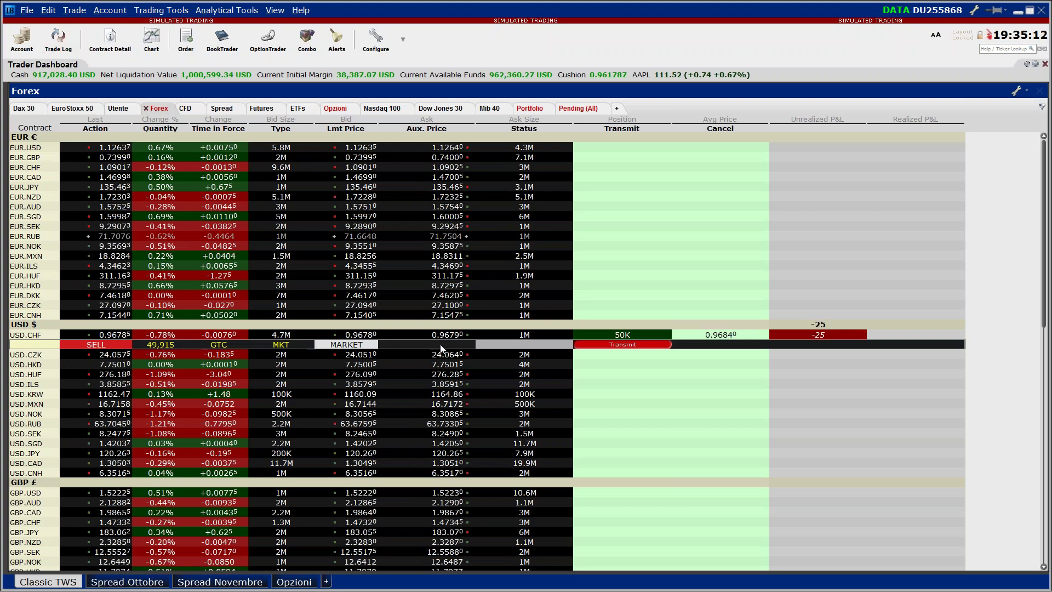
click(622, 345)
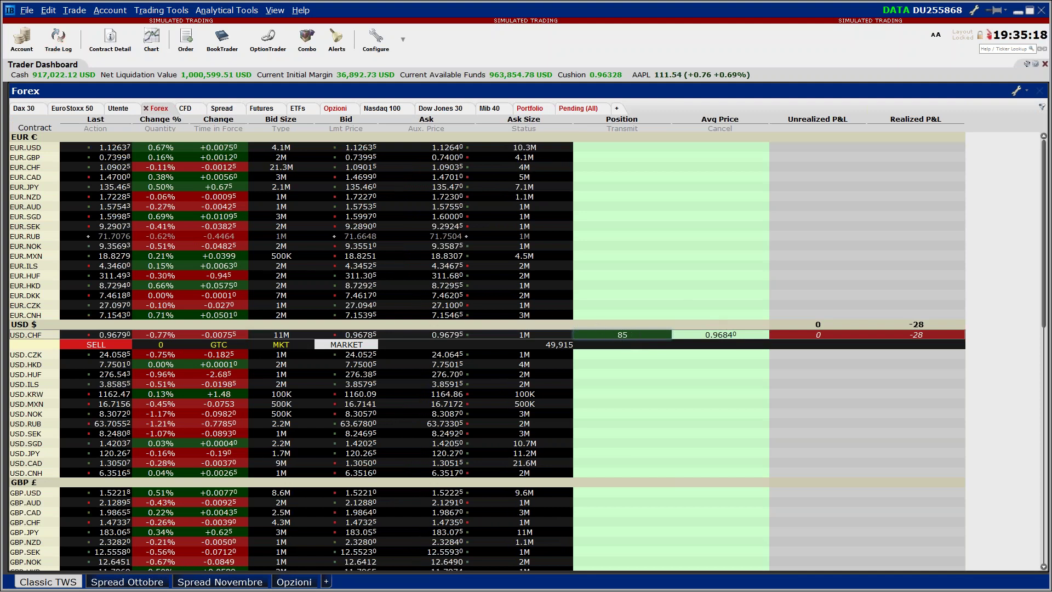
Close the CAD currency balance from the account window and transmit the generated USD.CAD buy market order for 223.
click(22, 41)
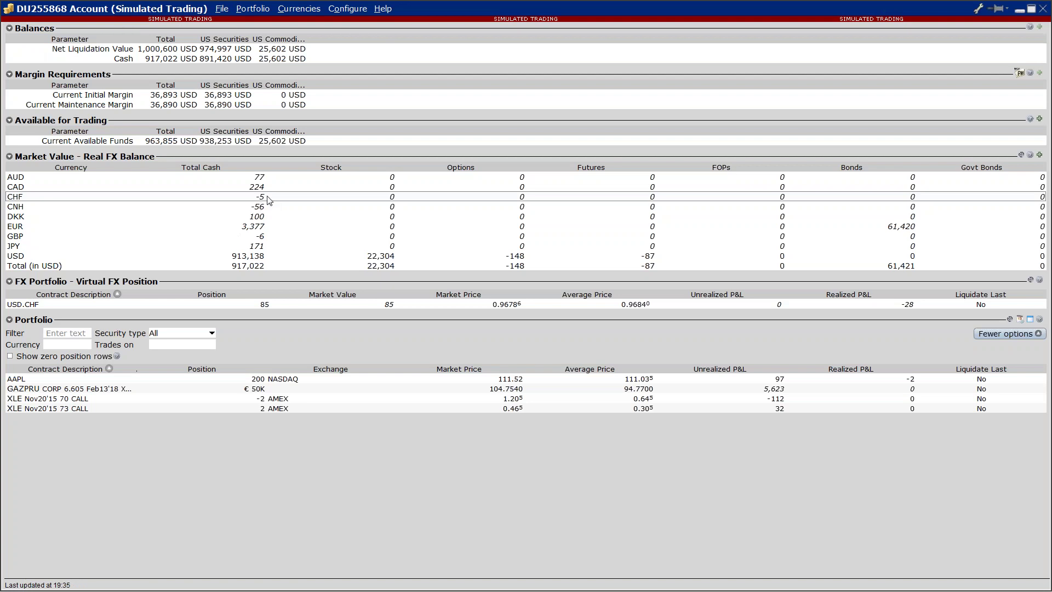
mouse_move(269, 200)
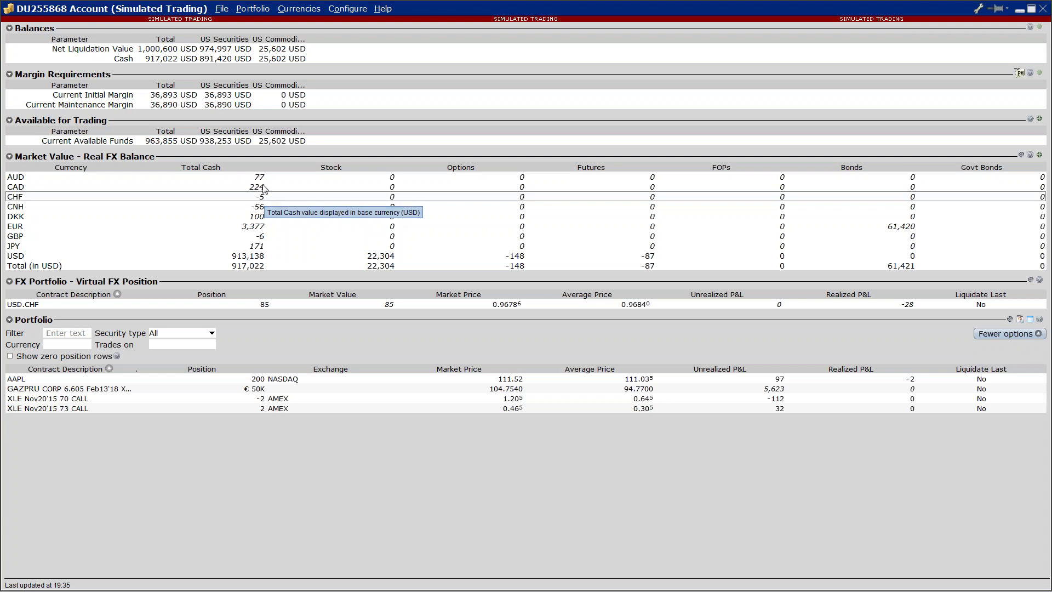
click(264, 189)
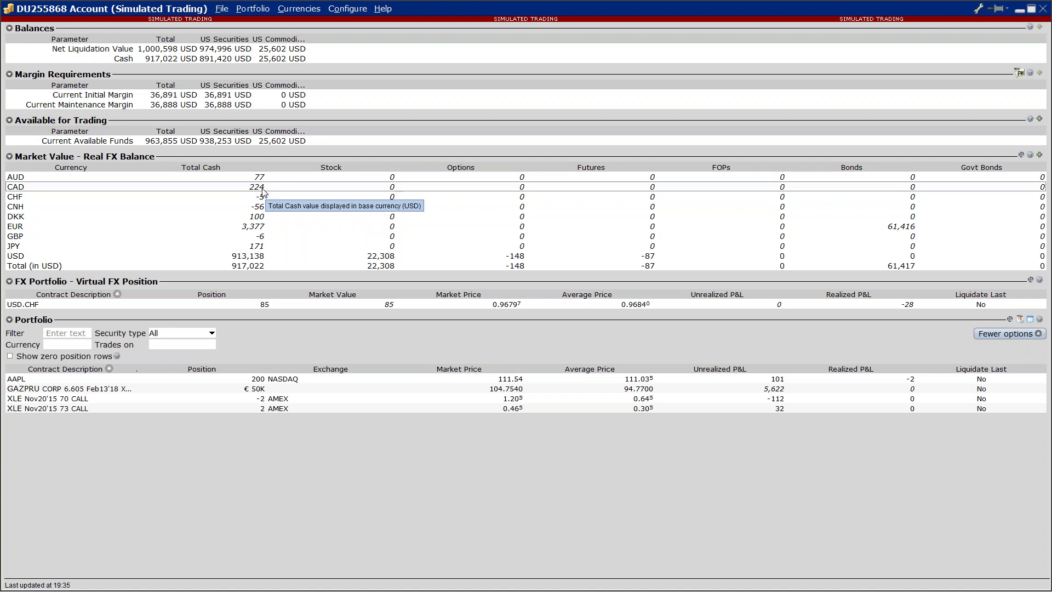
right_click(250, 189)
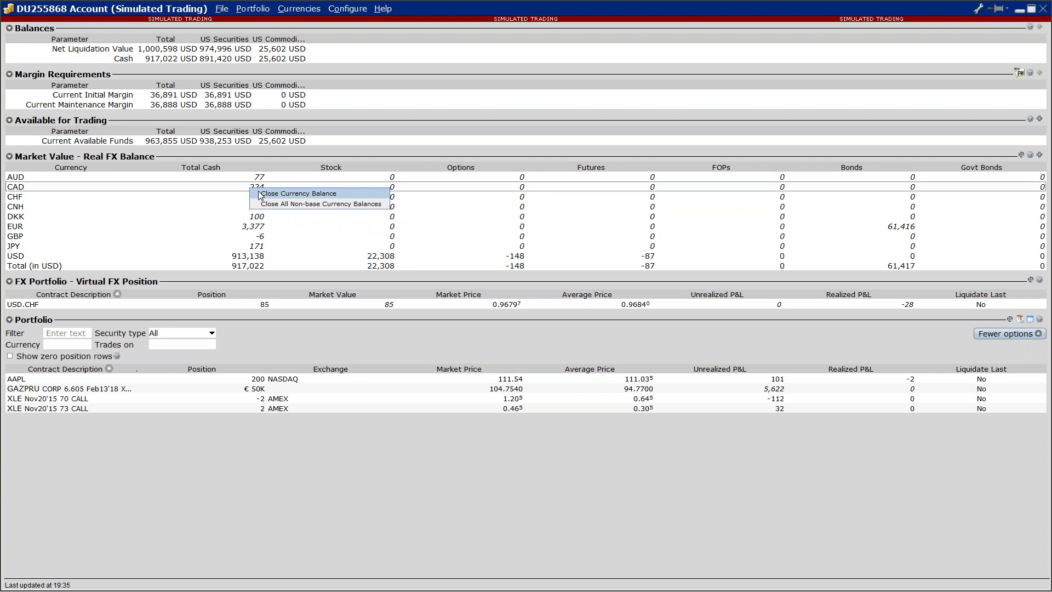
click(278, 195)
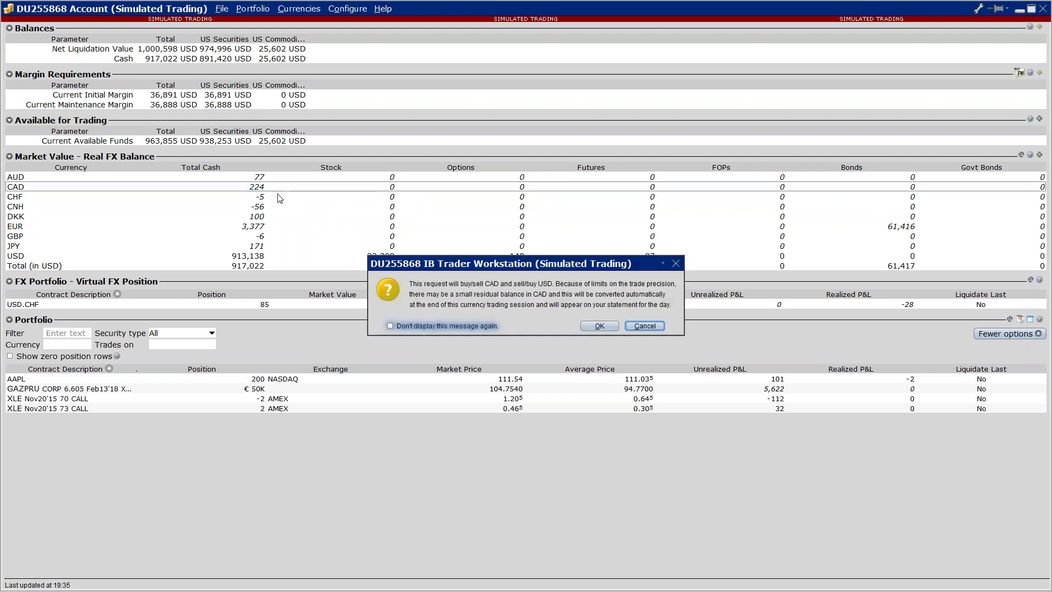
click(596, 327)
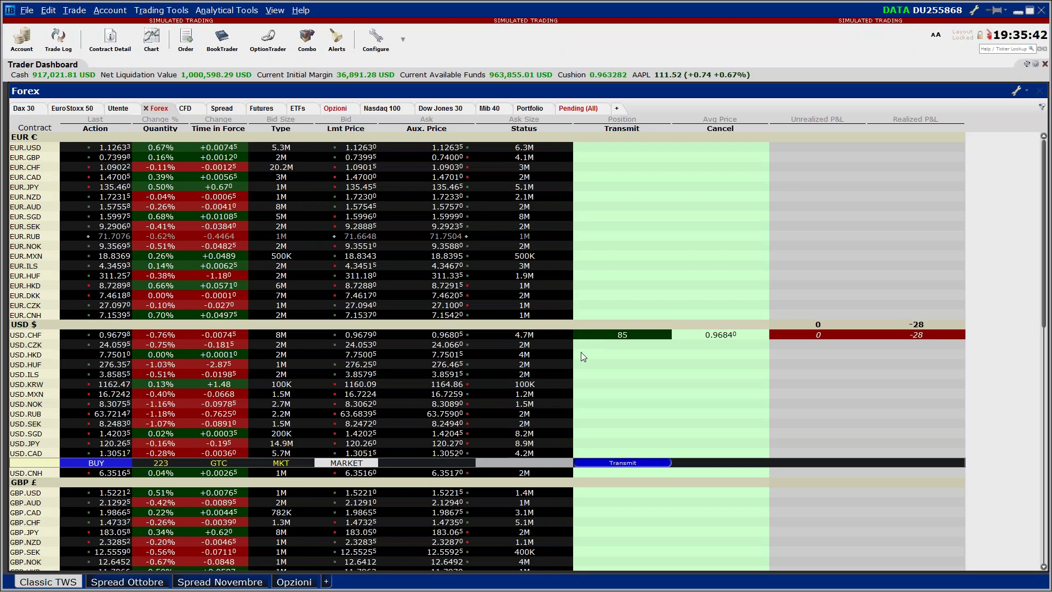
click(609, 463)
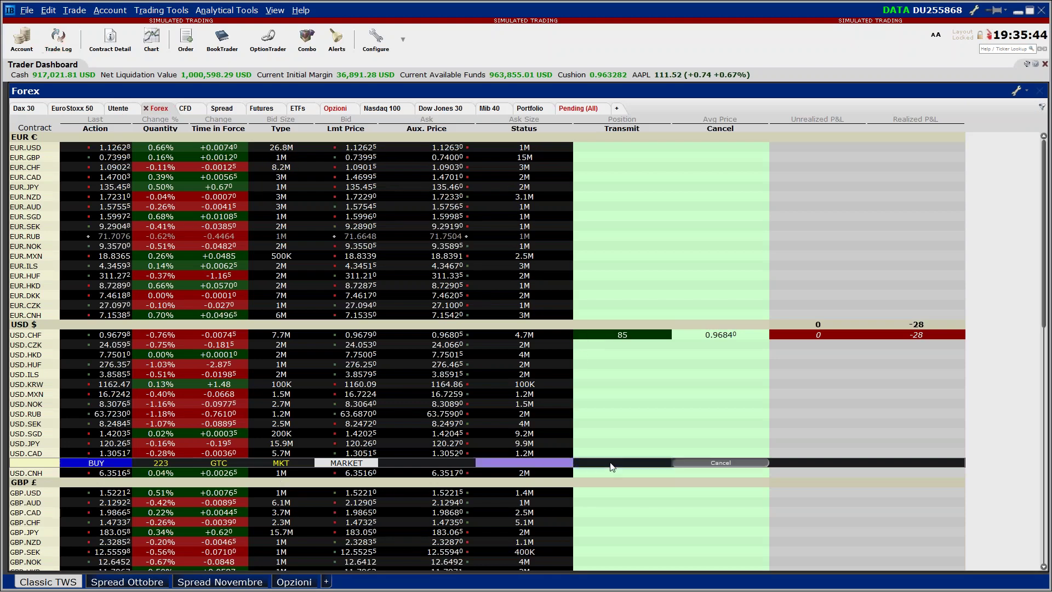
click(58, 41)
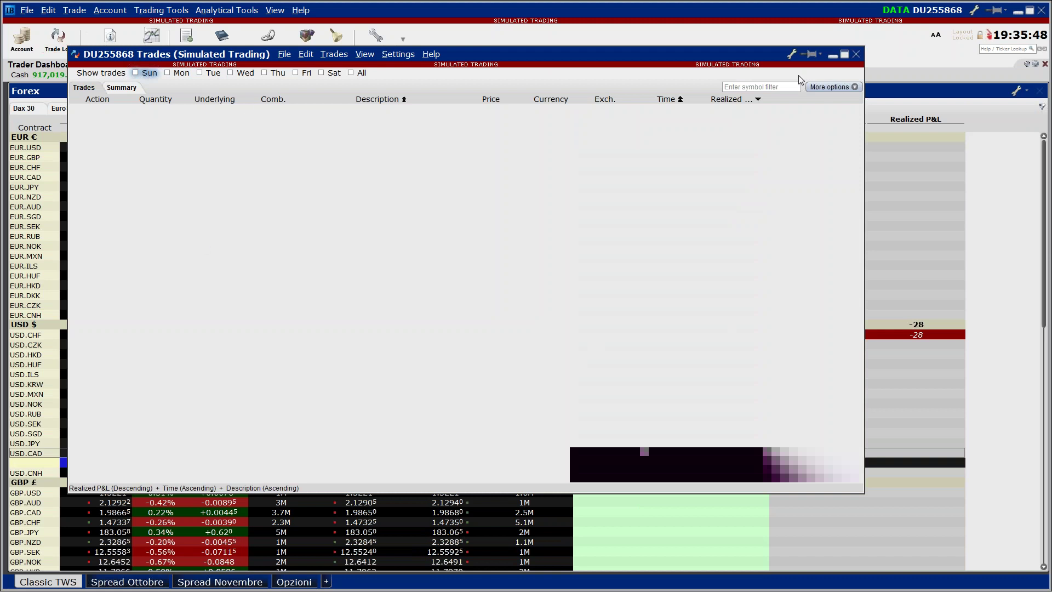
click(856, 54)
Close all non-base currency balances from the account window, confirm the request and view the pending orders.
click(22, 42)
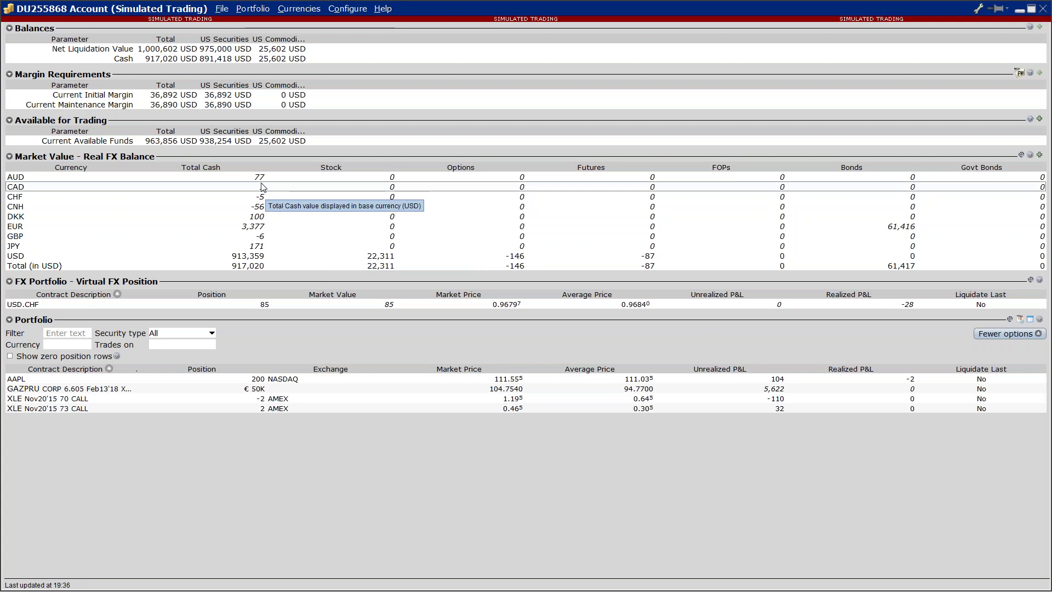
right_click(261, 178)
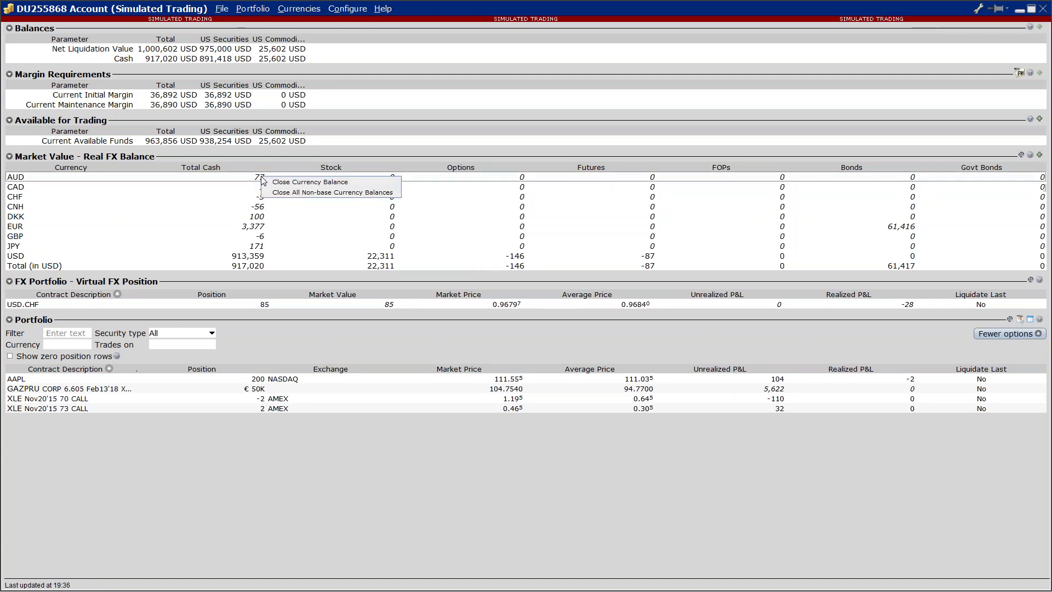
click(284, 192)
click(507, 328)
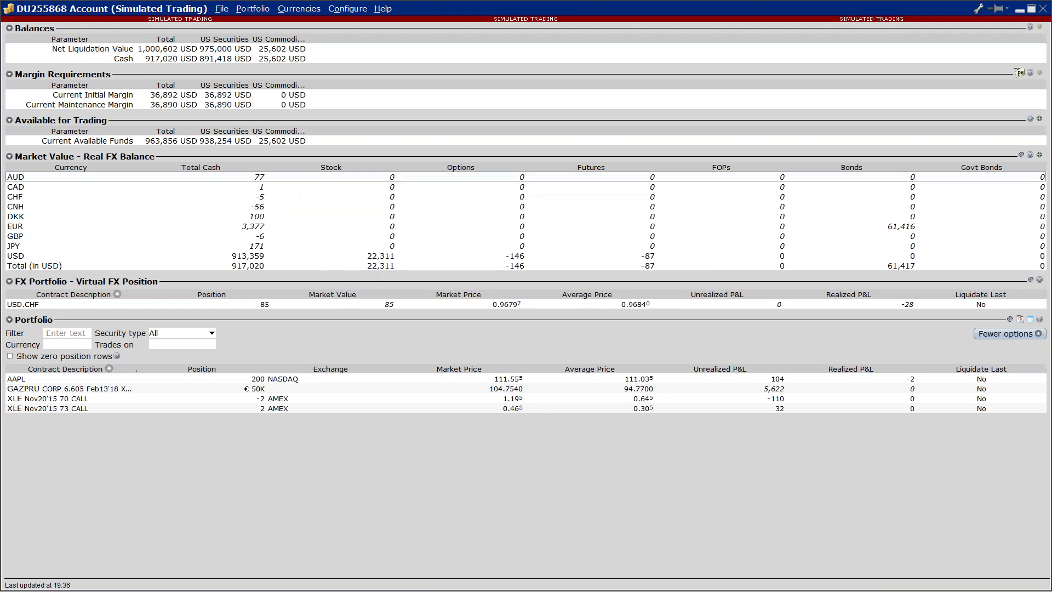
key(Return)
key(alt+Tab)
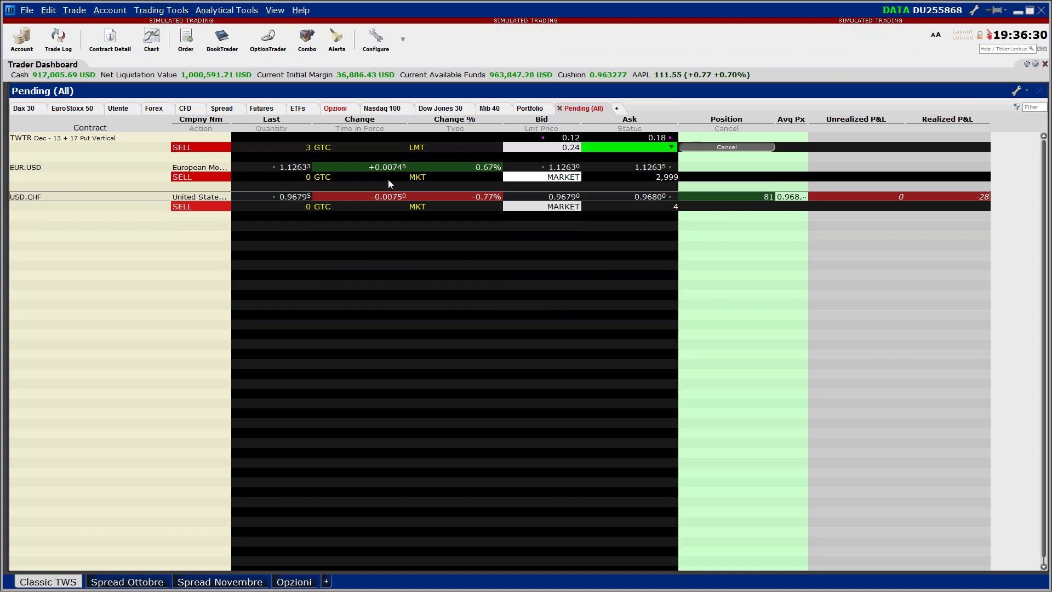
Examine the Total Cash column under Market Value - Real FX Balance in the account window, including the USD and total rows.
click(22, 41)
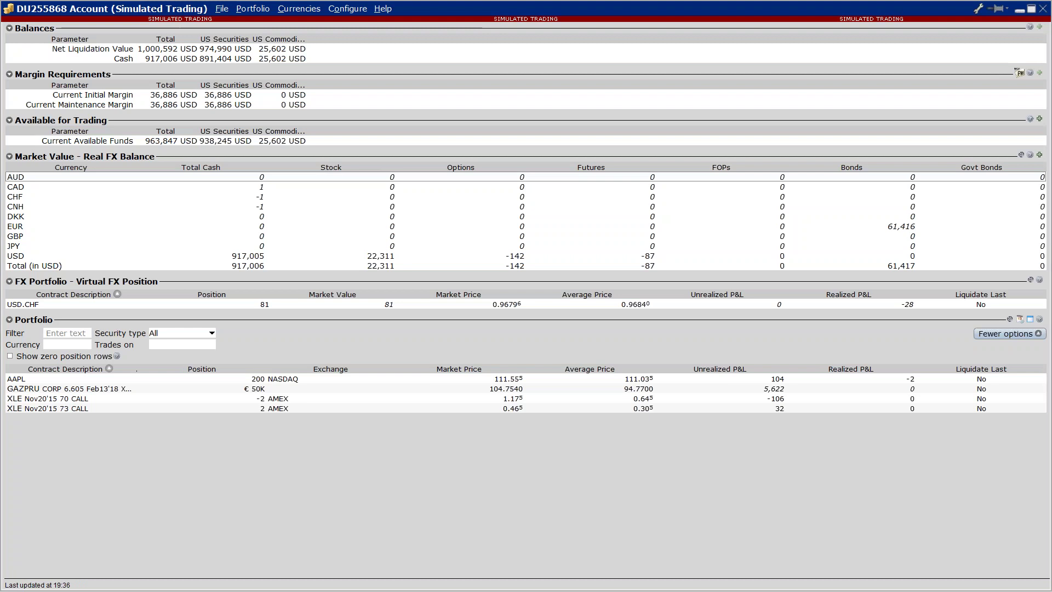
mouse_move(235, 156)
mouse_down()
mouse_move(213, 272)
mouse_move(315, 266)
mouse_move(195, 186)
mouse_up()
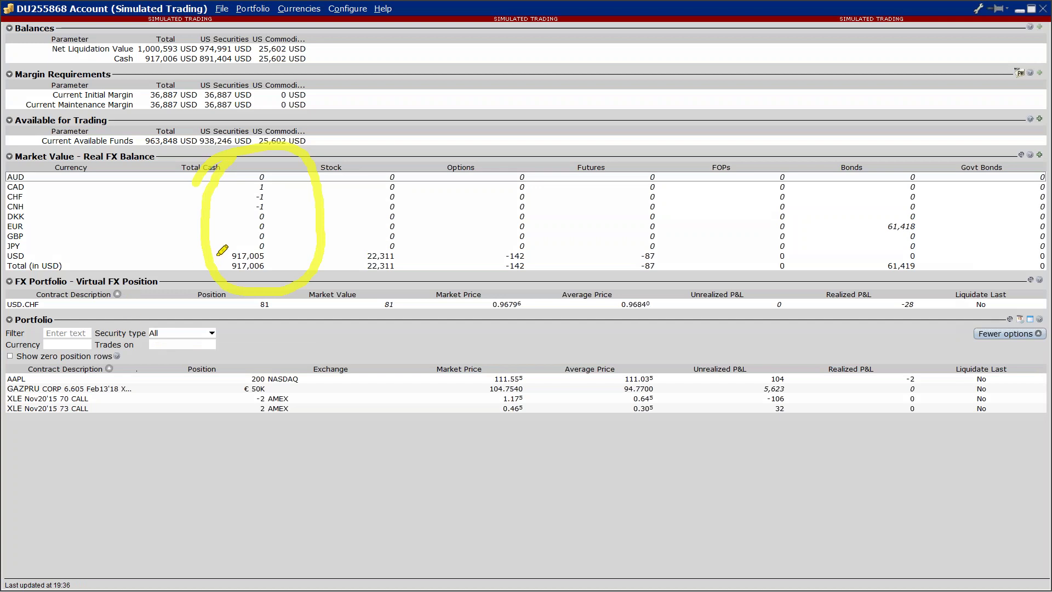
mouse_move(222, 251)
mouse_down()
mouse_move(268, 249)
mouse_move(271, 263)
mouse_move(235, 262)
mouse_move(264, 255)
mouse_up()
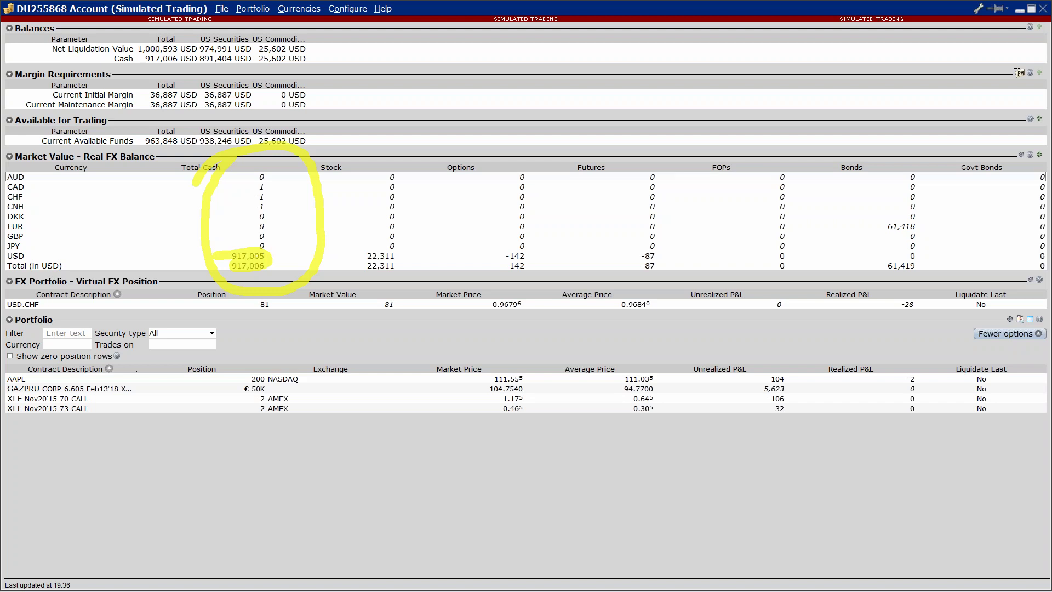
Switch to the browser, open the Assistenza Brokers community forum and find its Trader Workstation section.
key(alt+Tab)
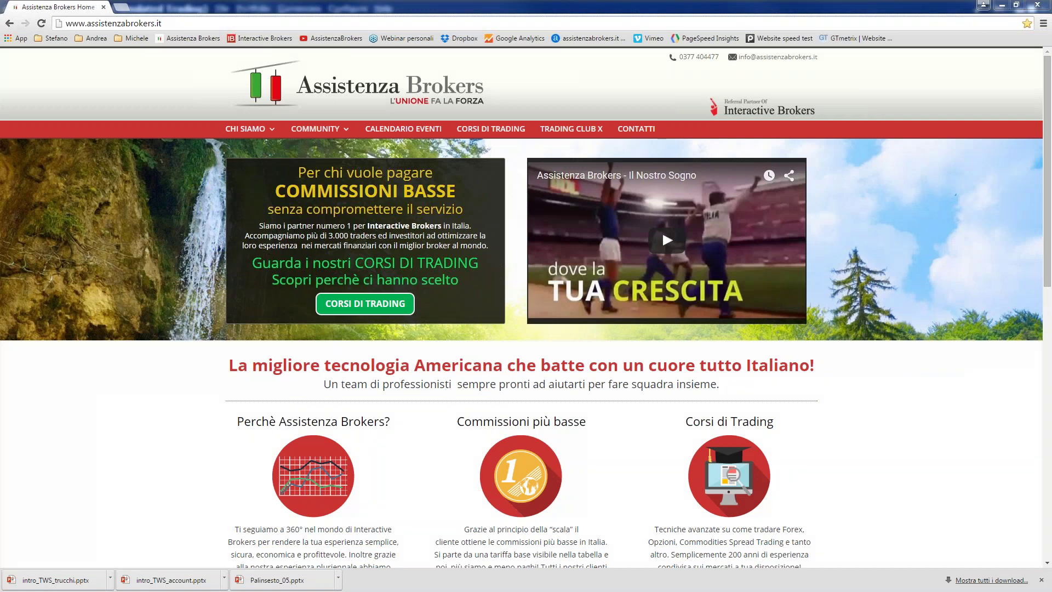
mouse_move(323, 131)
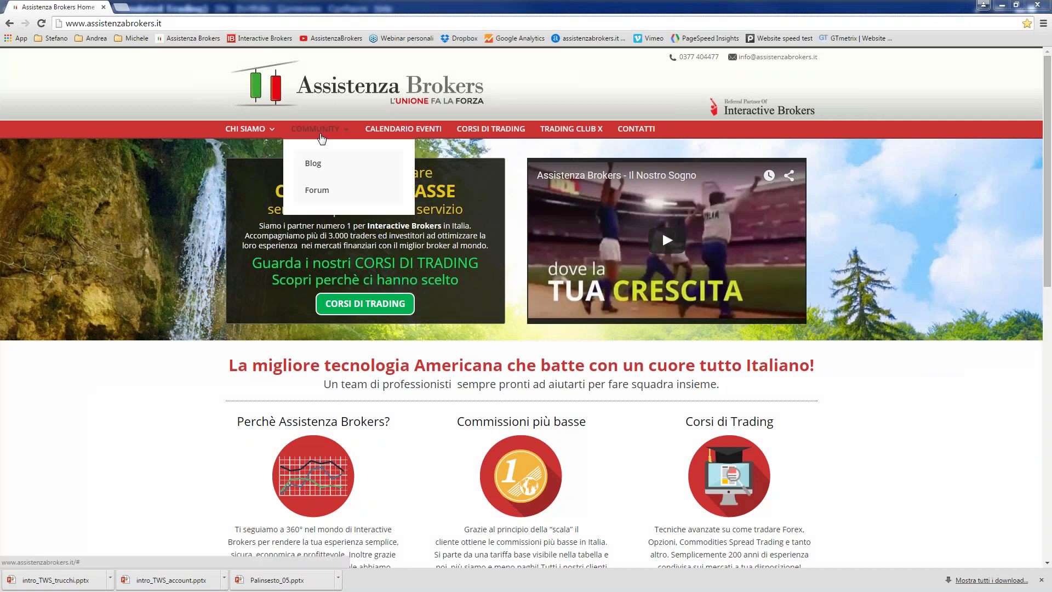
click(317, 189)
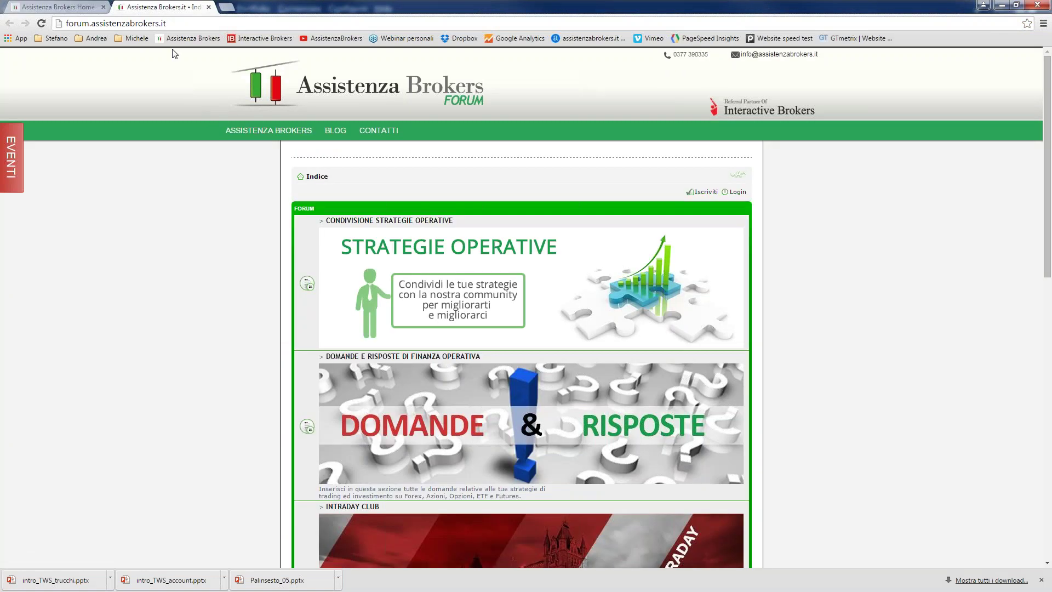
scroll(279, 304, down, 3)
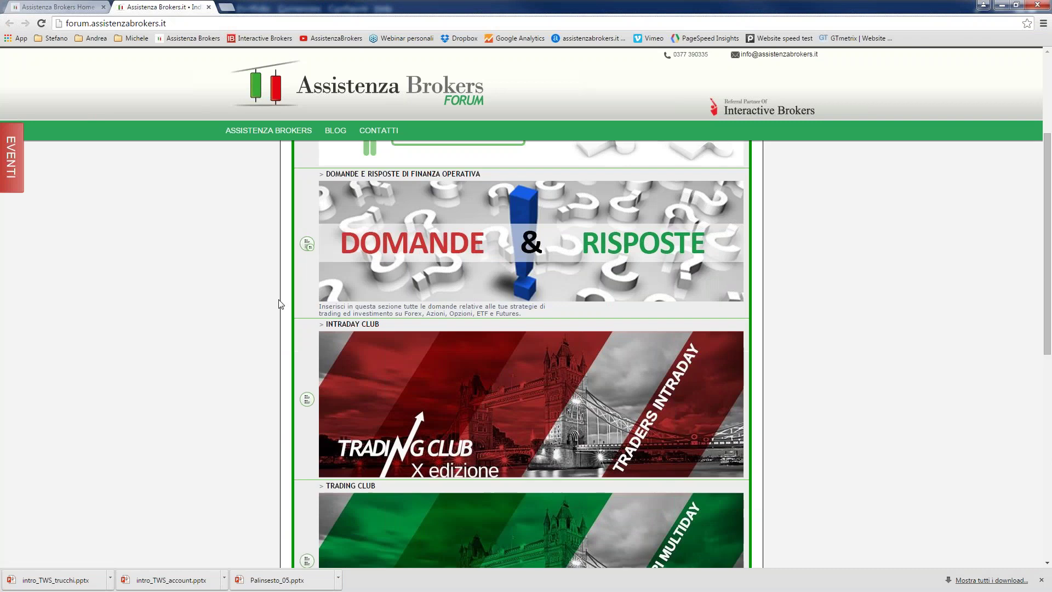
scroll(279, 304, down, 8)
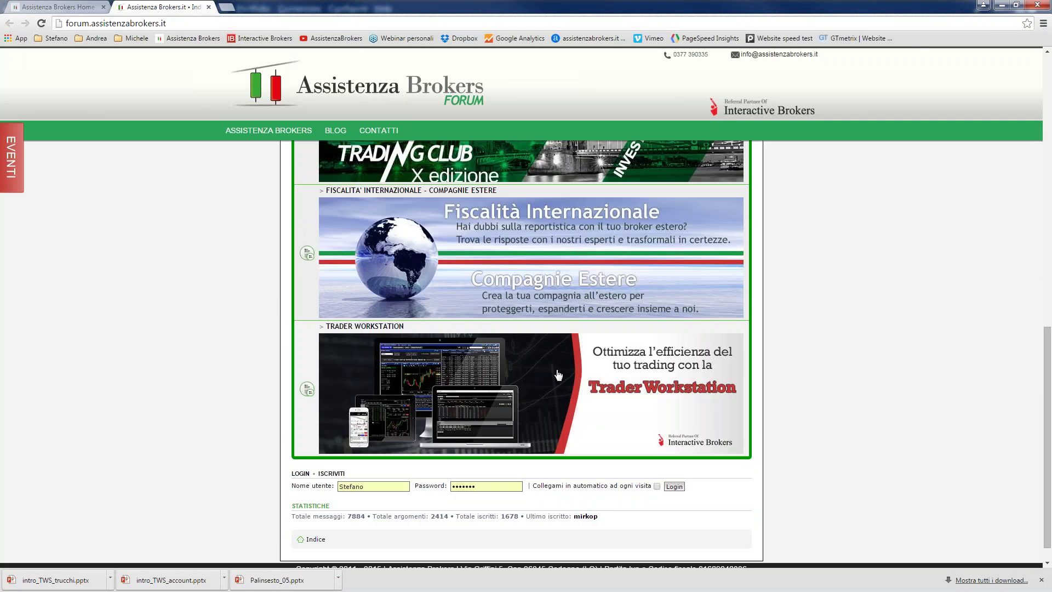
Open the DOMANDE TWS board in the Trader Workstation section and point out its registration, login and new-topic options.
click(500, 408)
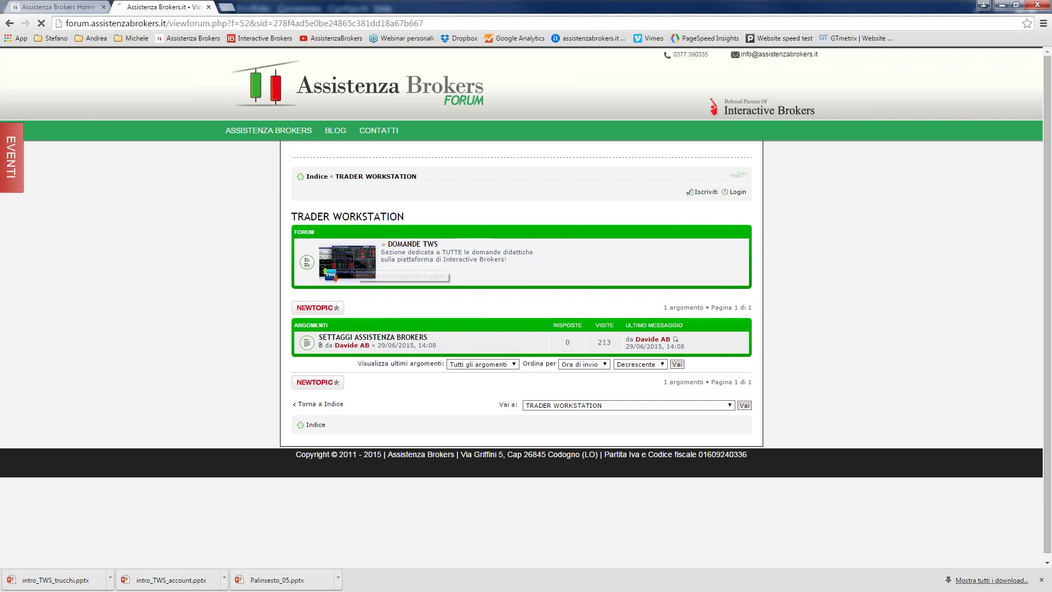
click(353, 264)
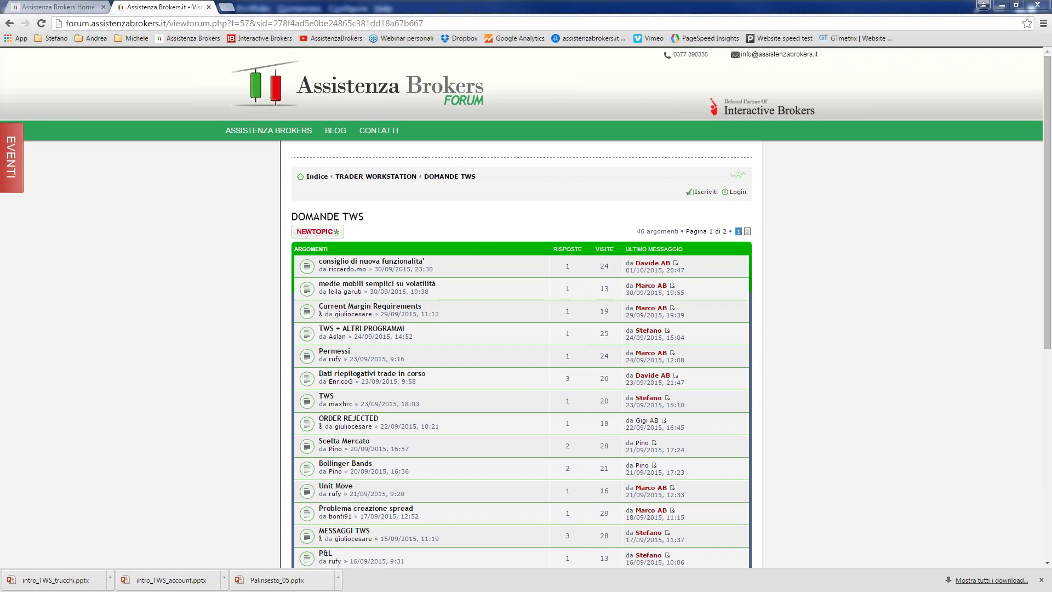
mouse_move(746, 181)
mouse_down()
mouse_move(777, 188)
mouse_move(753, 195)
mouse_up()
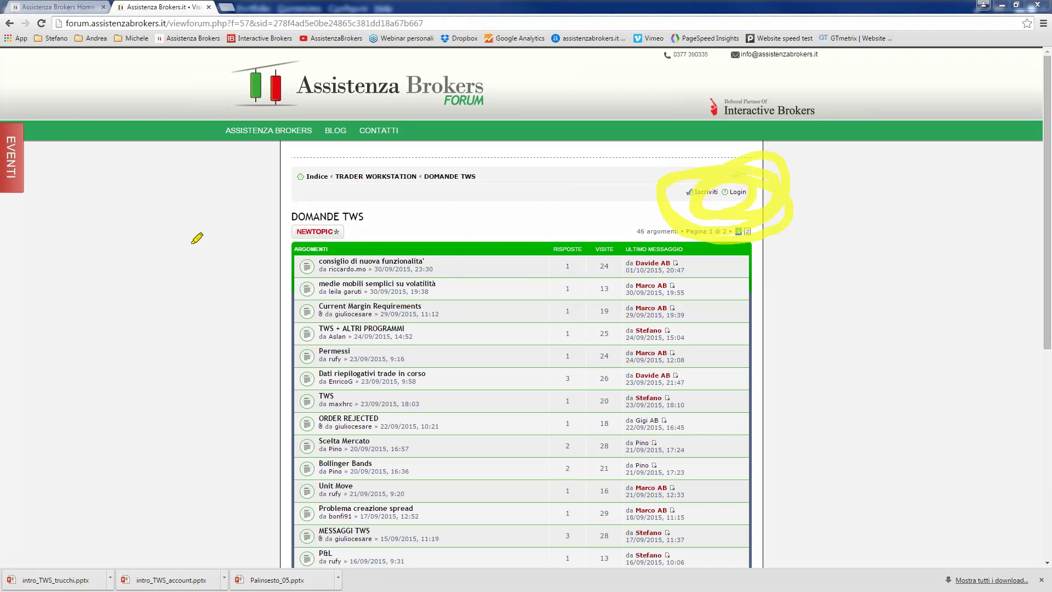
mouse_move(275, 241)
mouse_down()
mouse_move(385, 223)
mouse_move(274, 209)
mouse_move(386, 222)
mouse_move(326, 251)
mouse_up()
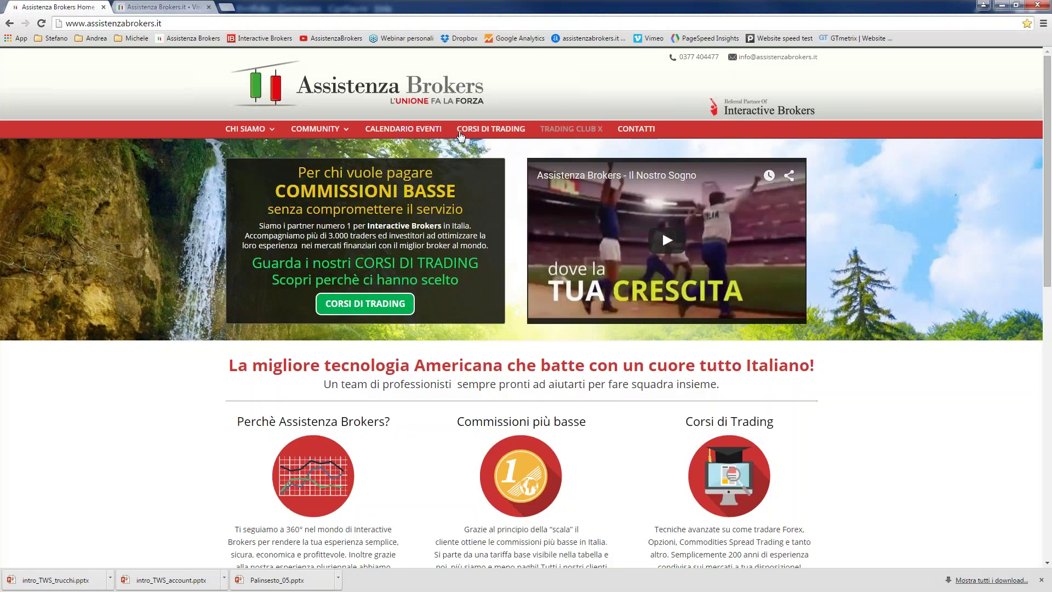
View the Calendario Eventi page on the Assistenza Brokers website.
click(404, 128)
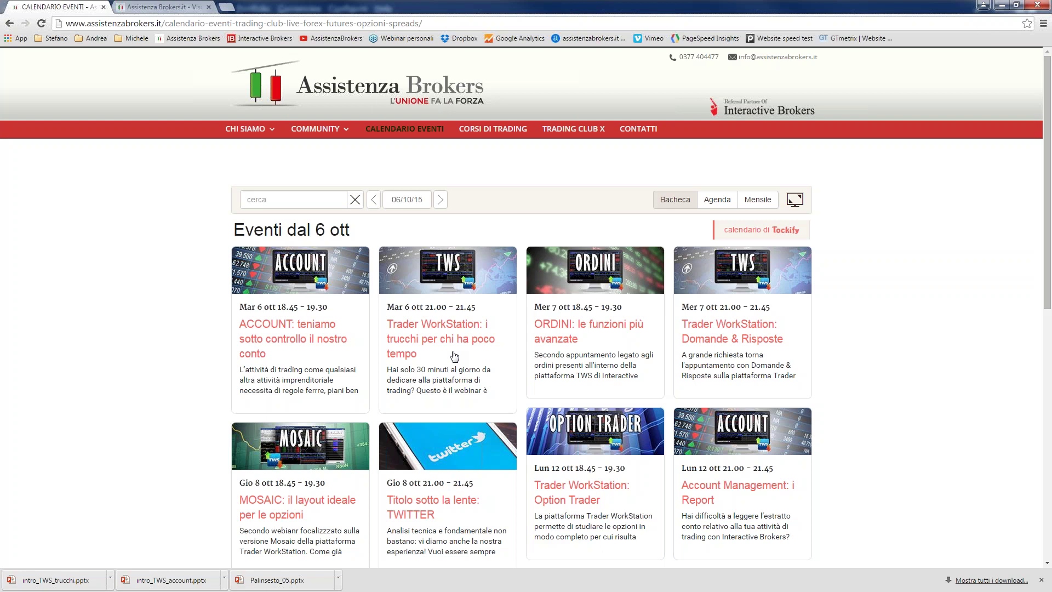
key(ctrl+Tab)
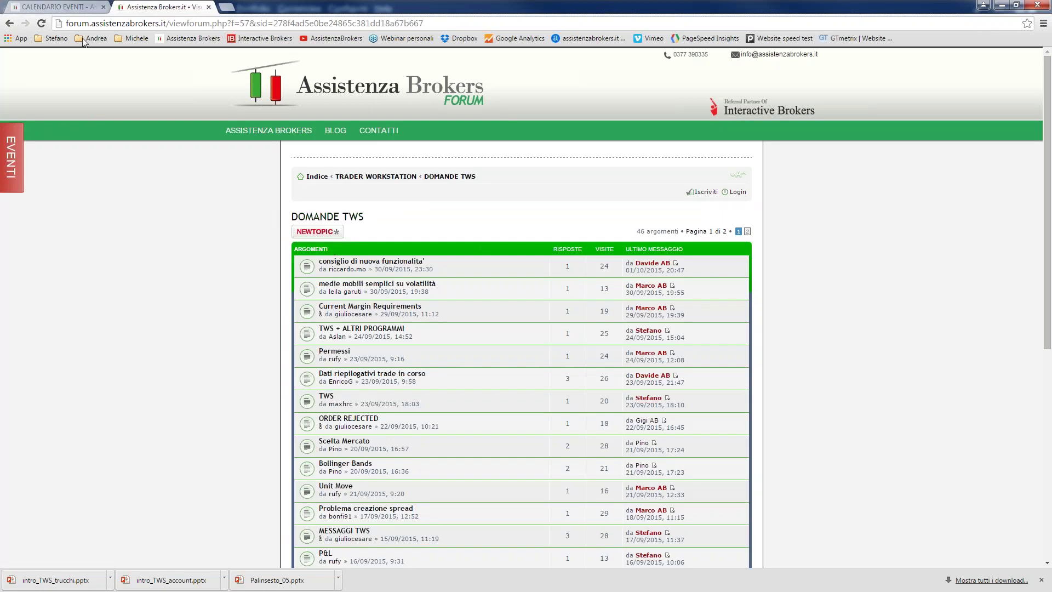
click(77, 6)
Open the Assistenza Brokers community blog and look over its articles and categories.
mouse_move(315, 128)
click(318, 158)
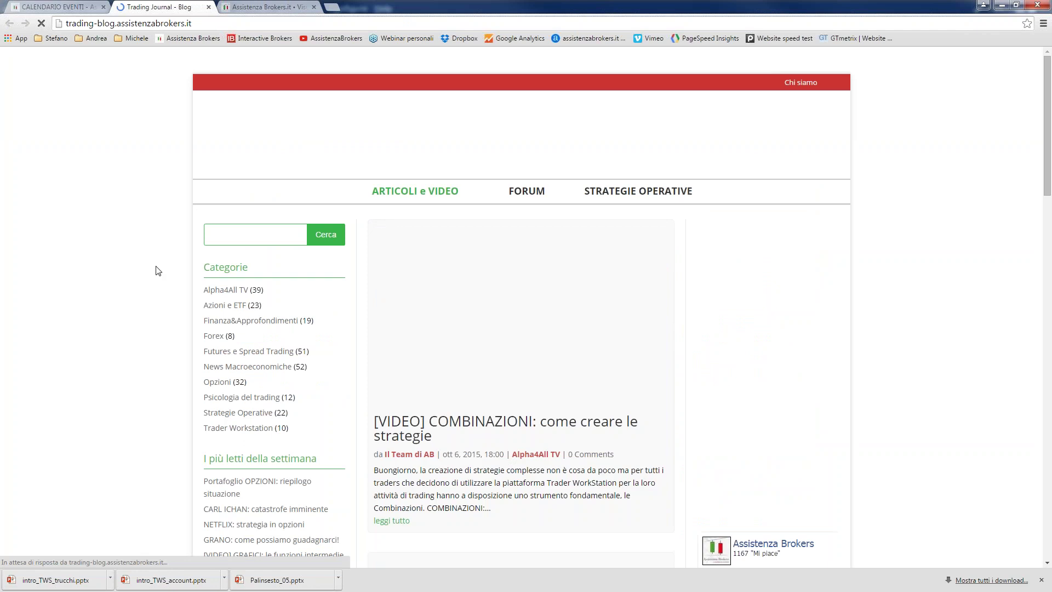
scroll(158, 271, down, 2)
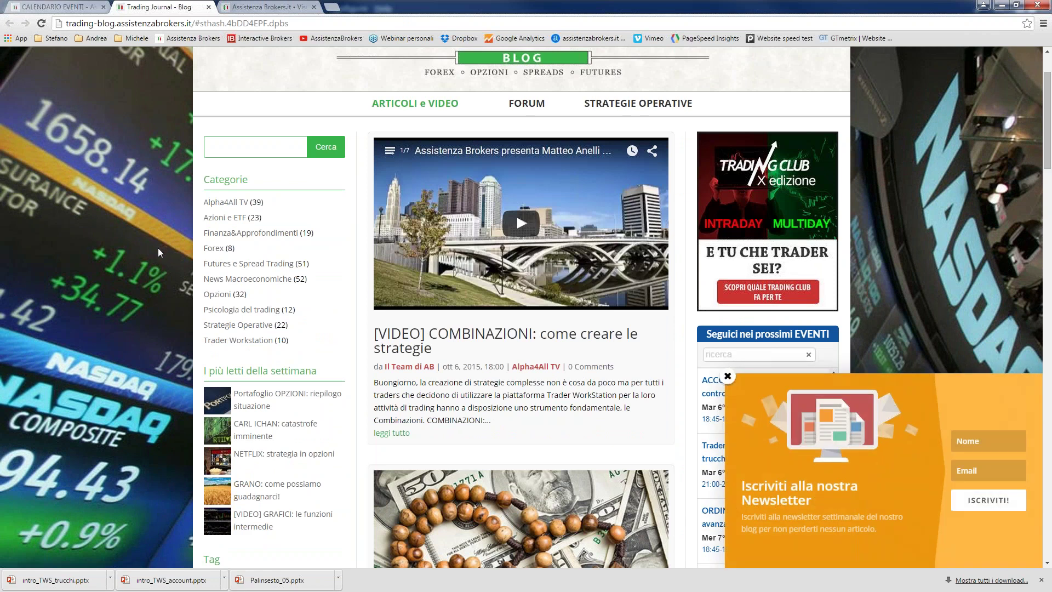
scroll(157, 252, up, 2)
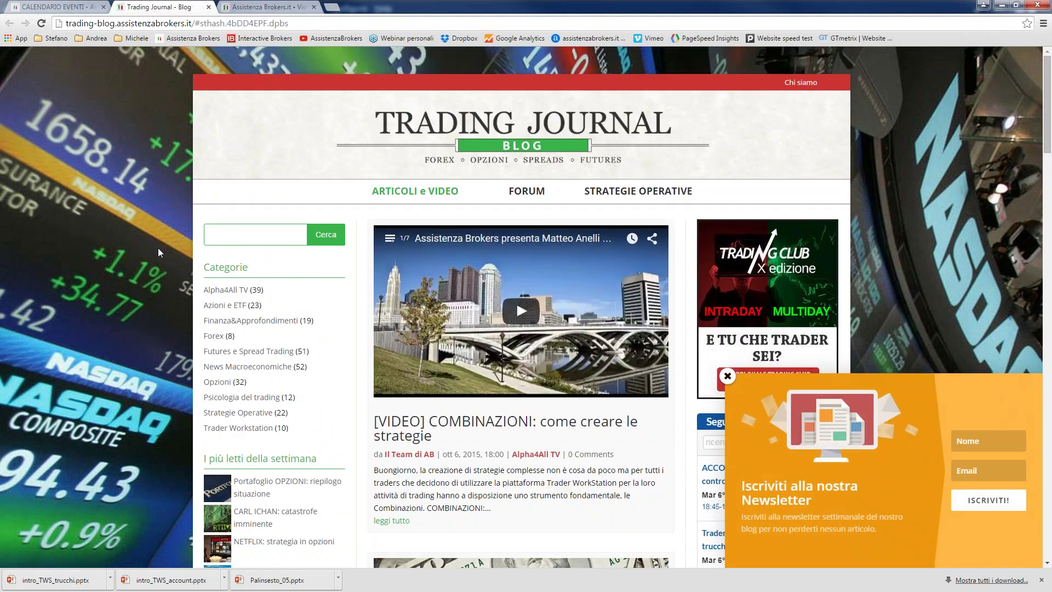